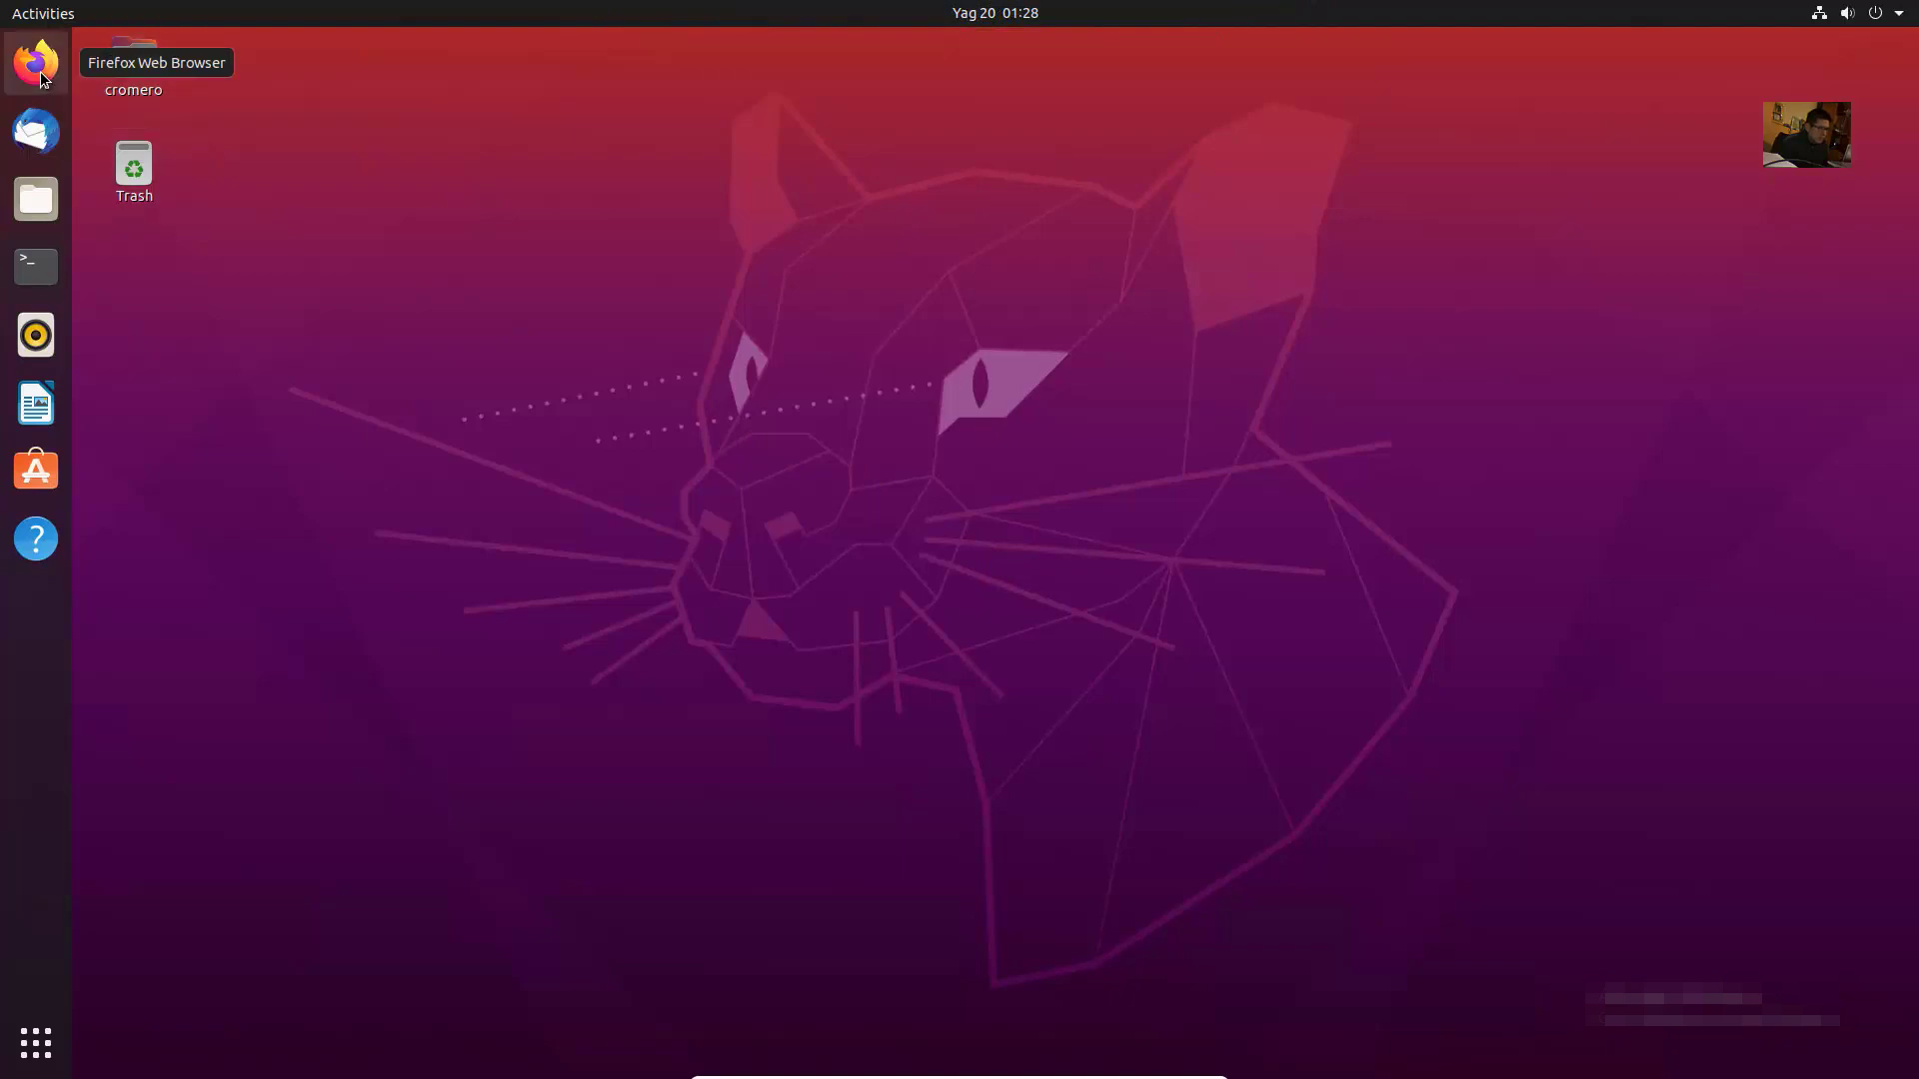
- Launch Firefox from the dock and load techemergente.blogspot.com
{"action": "left_click", "coordinate": [37, 64]}
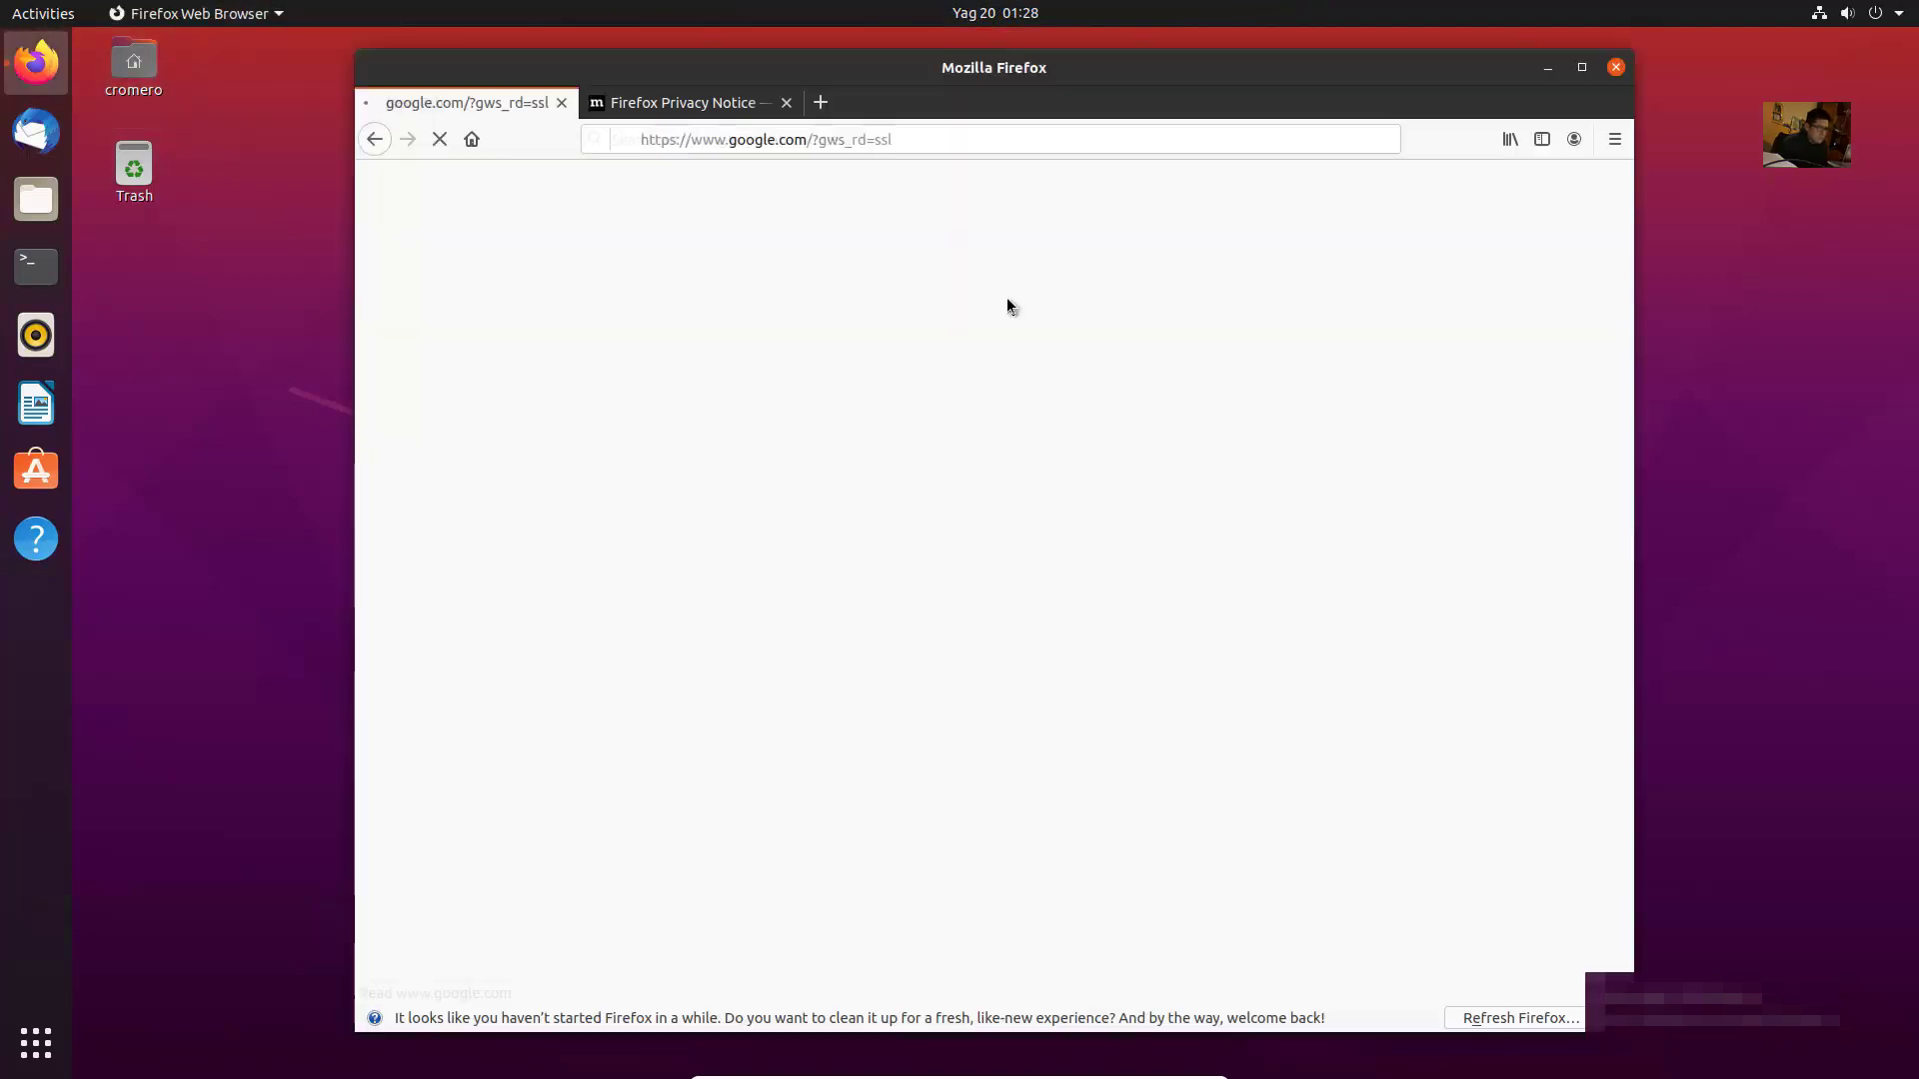
{"action": "left_click", "coordinate": [978, 139]}
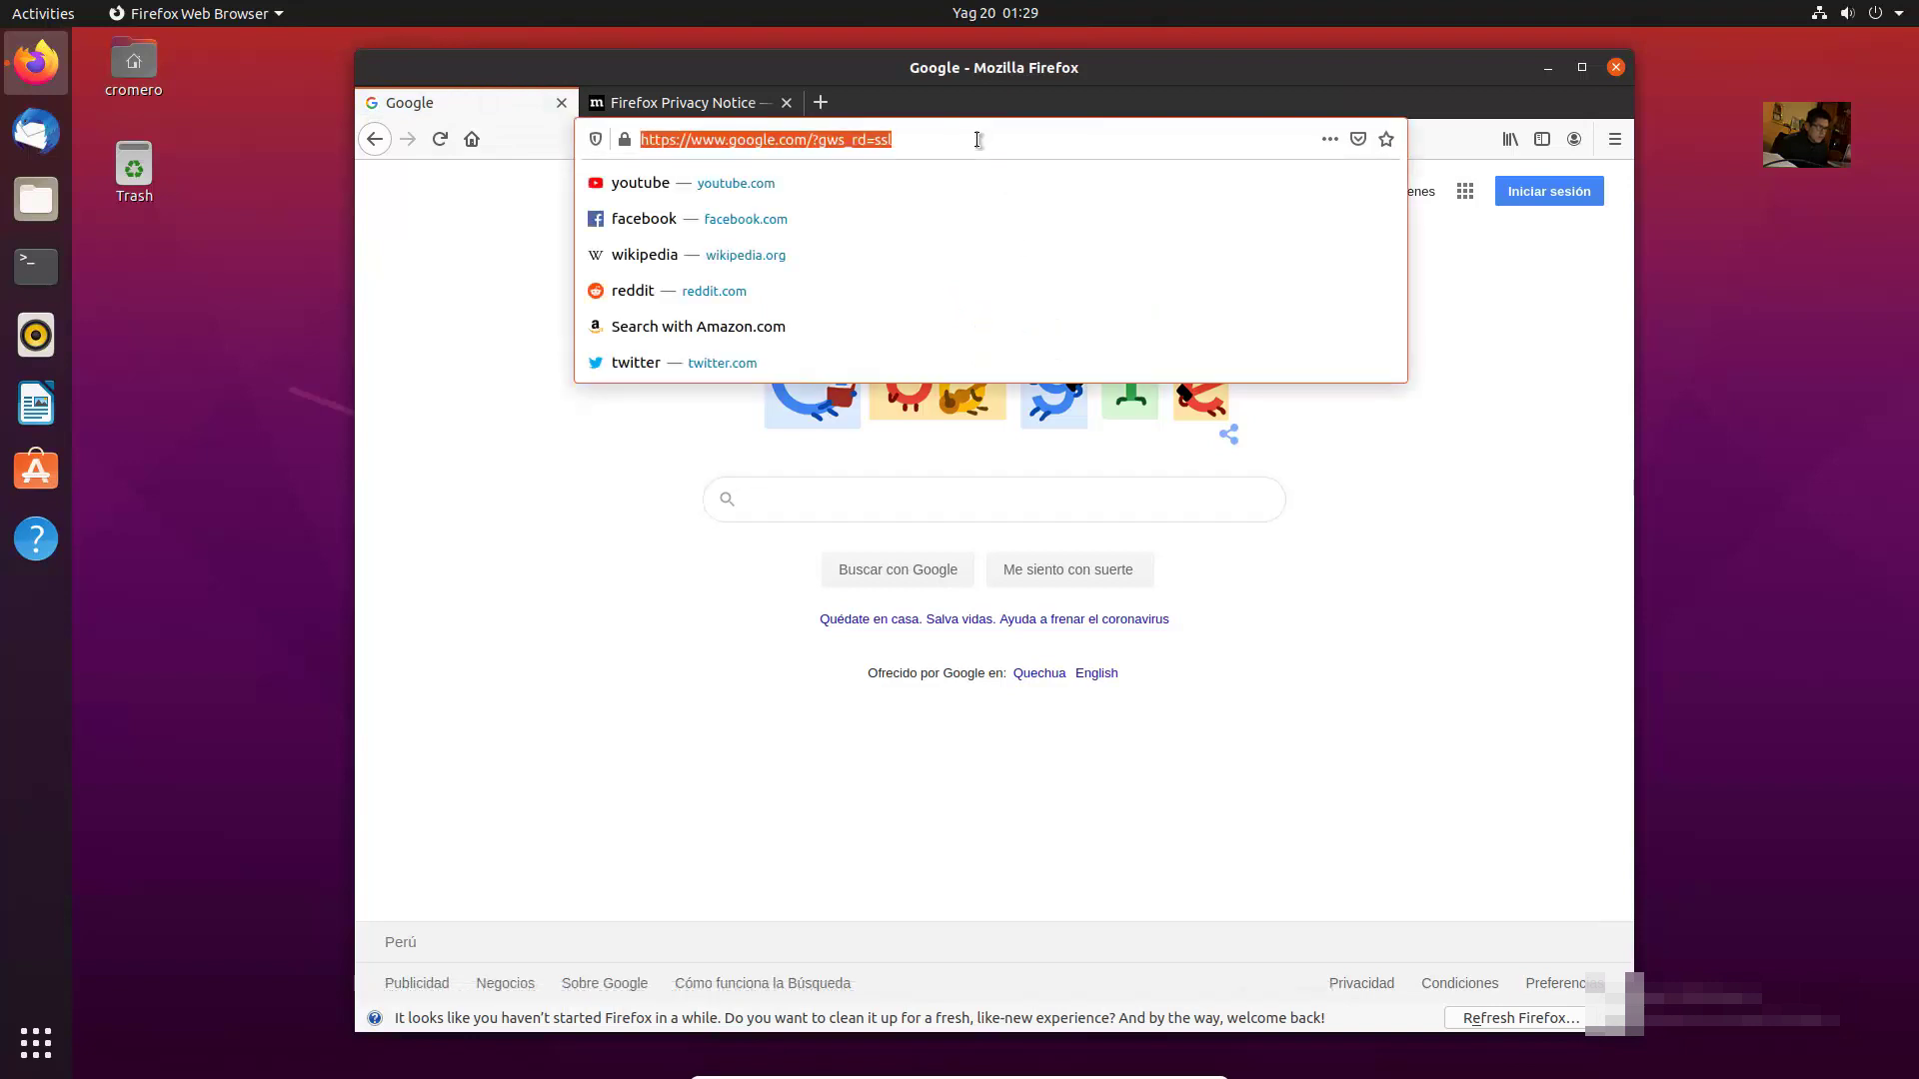
{"action": "type", "text": "techeme"}
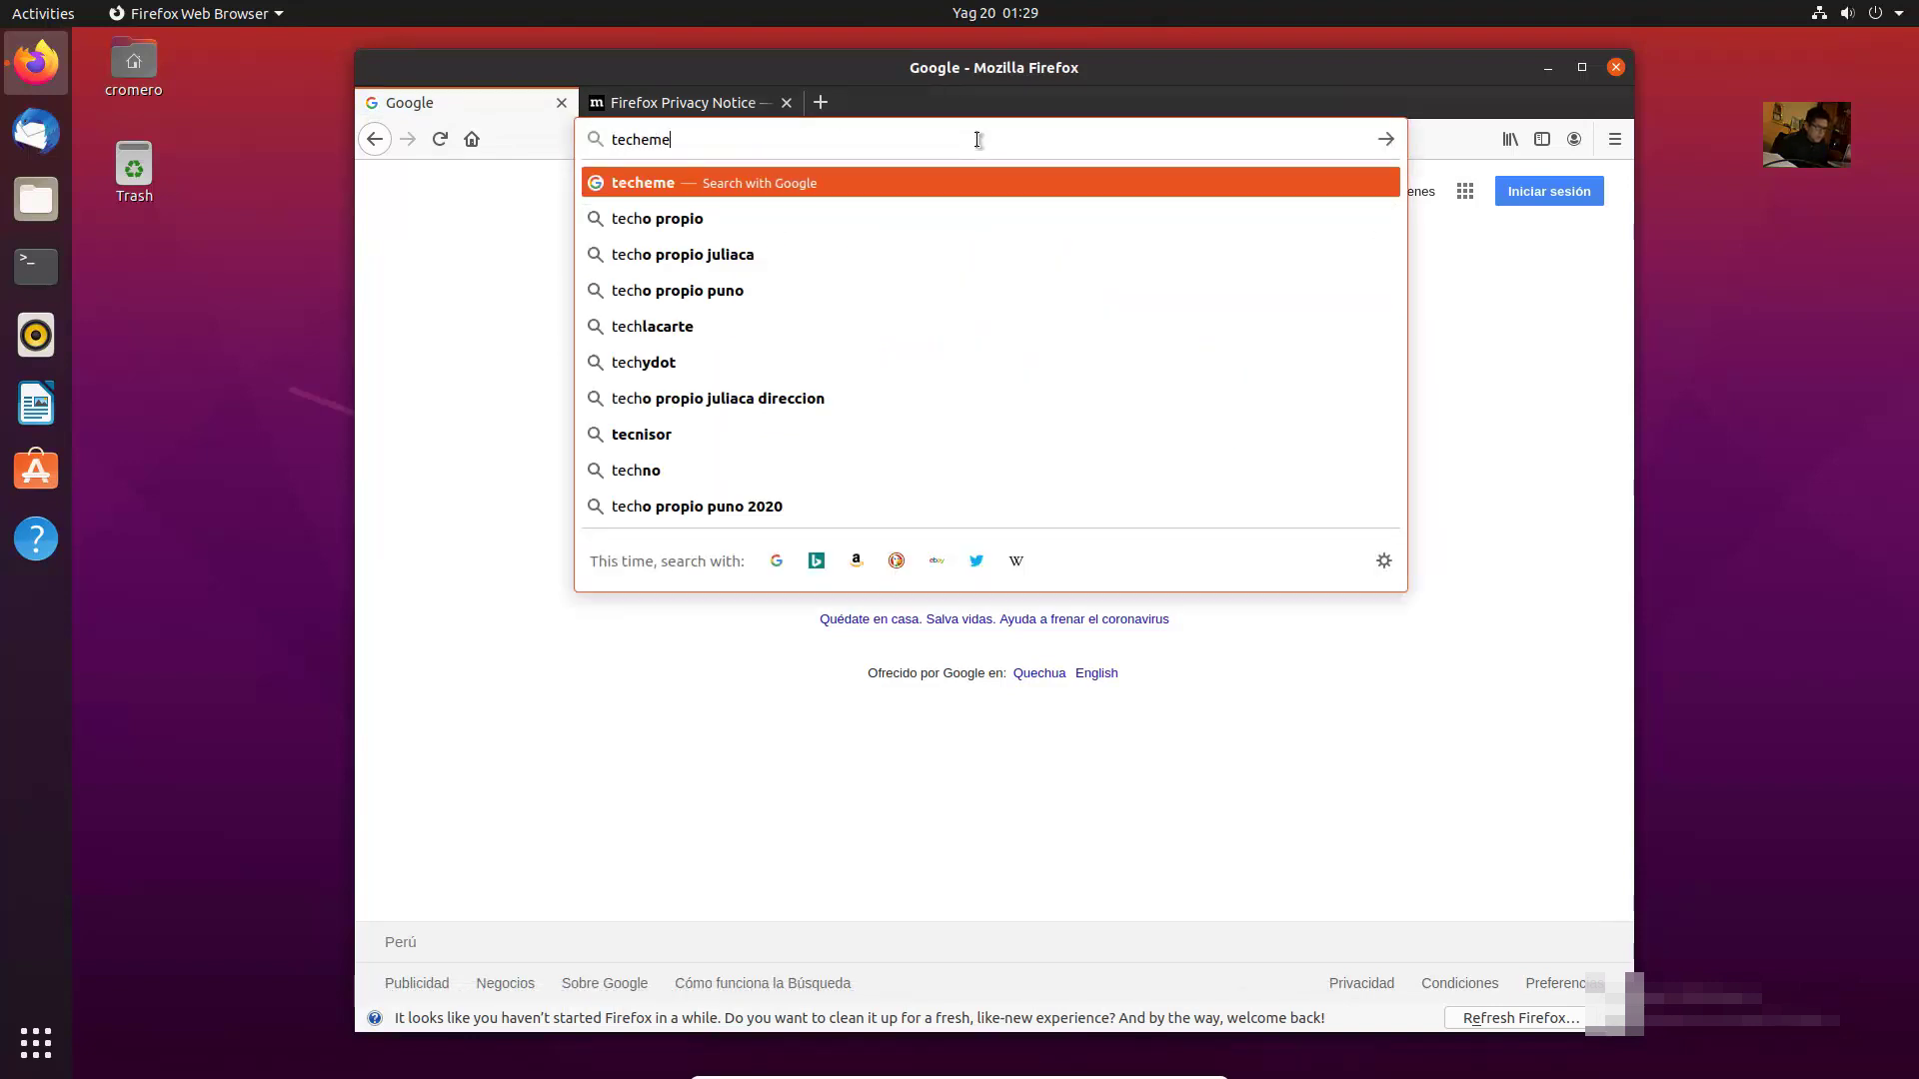
{"action": "type", "text": "rgent"}
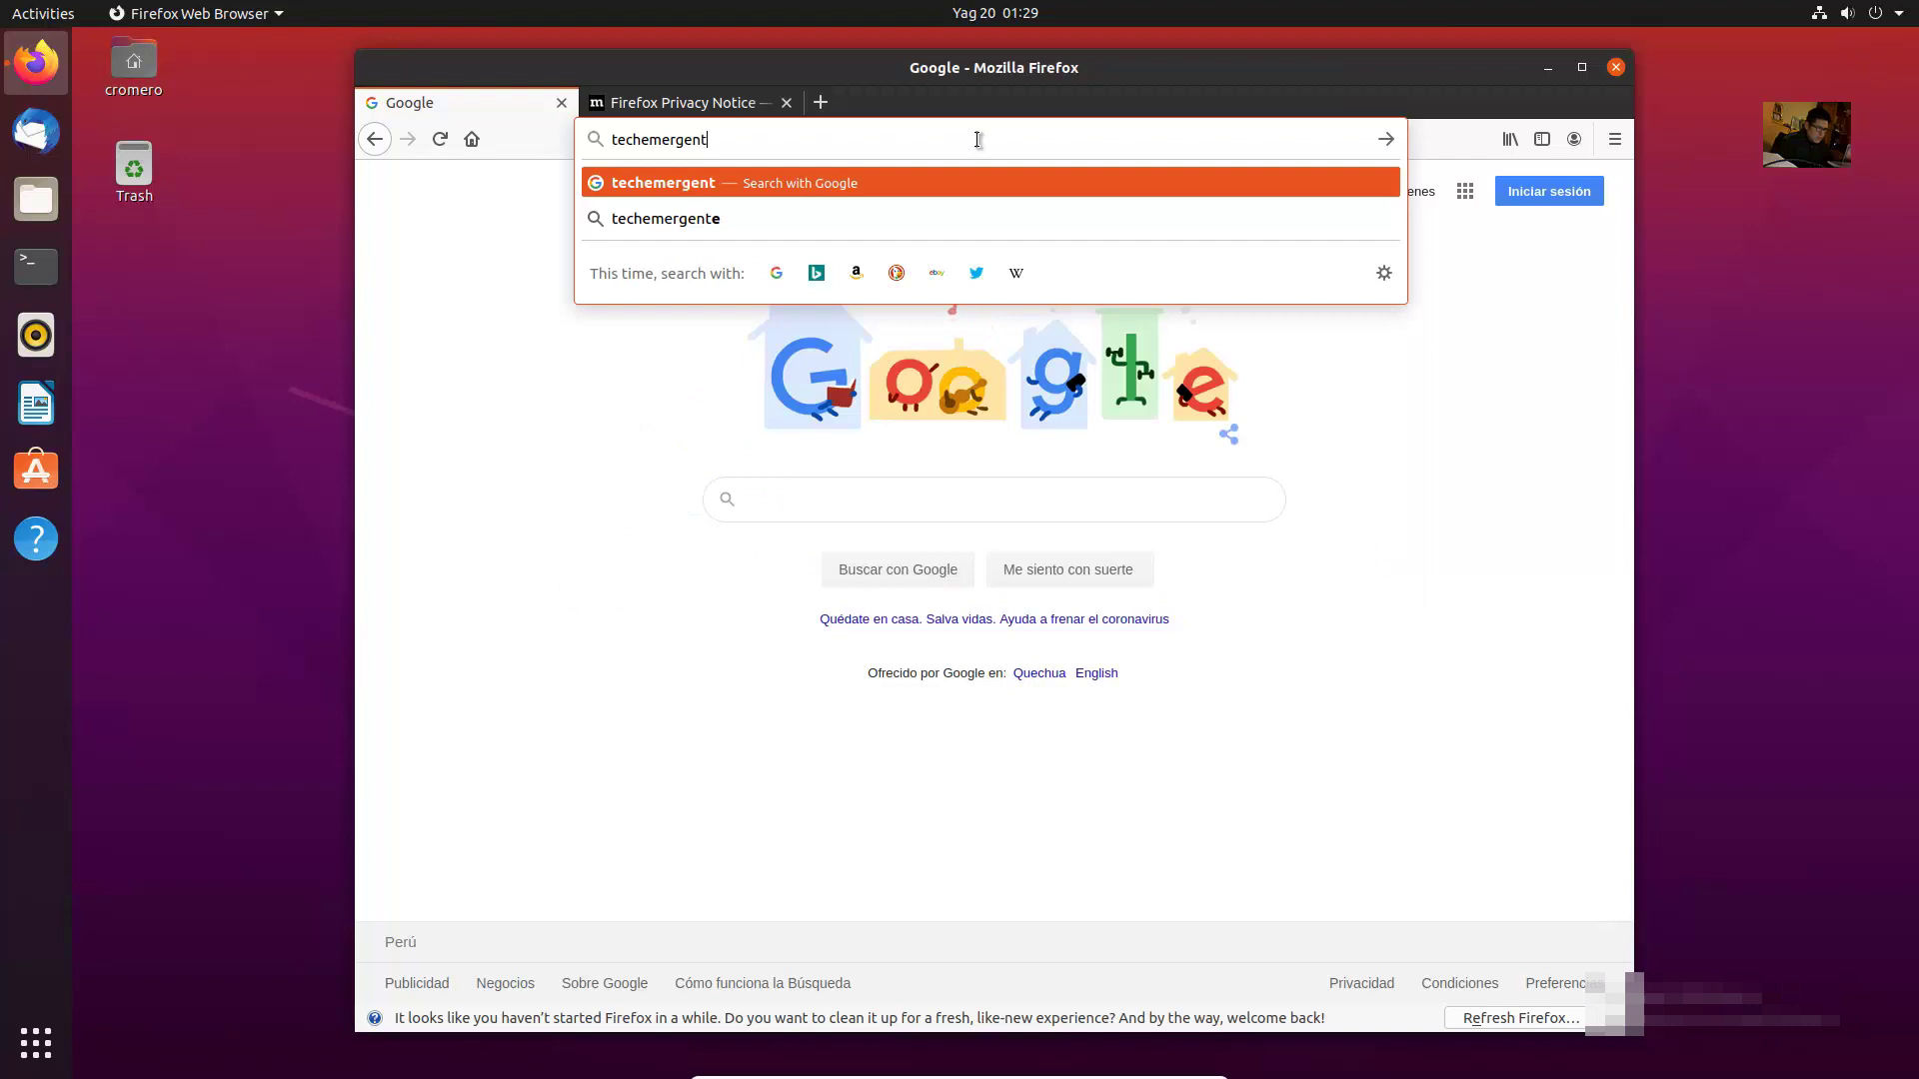
{"action": "type", "text": "e"}
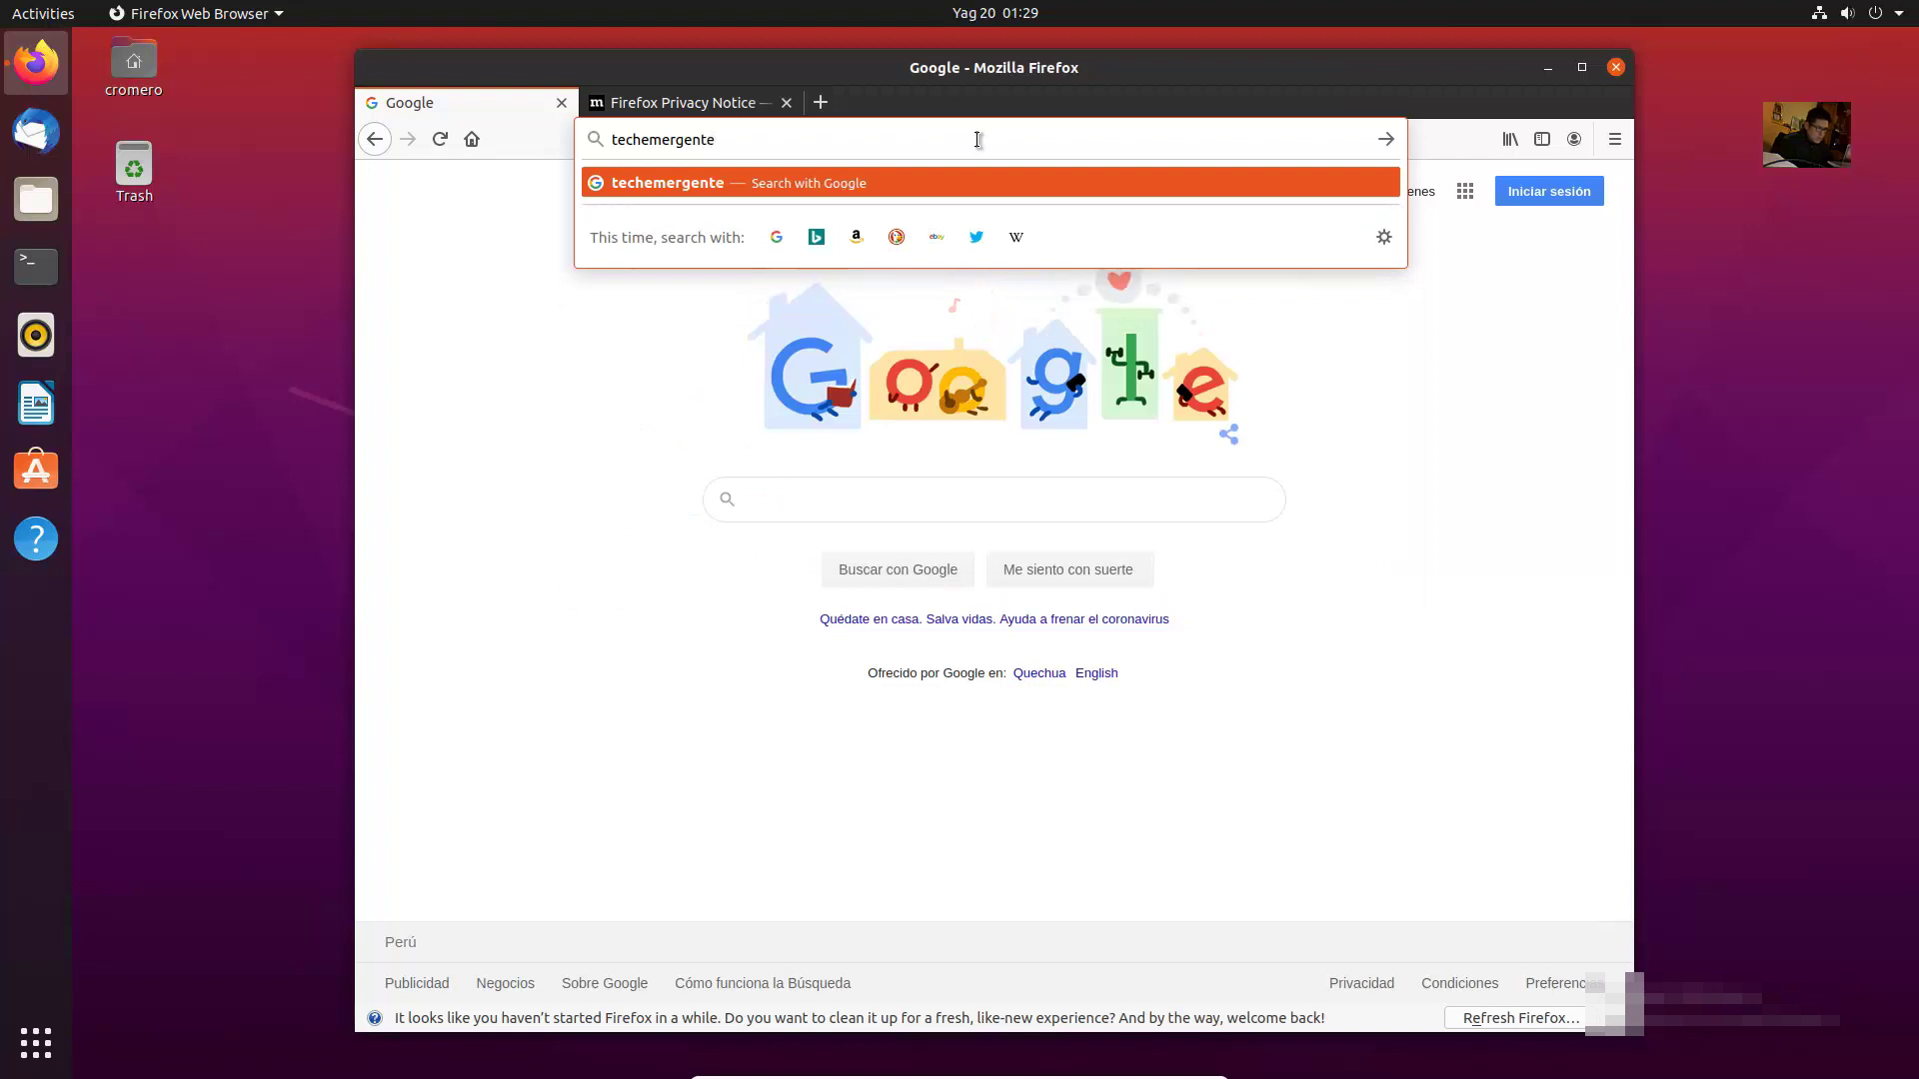
{"action": "type", "text": ".blogspot."}
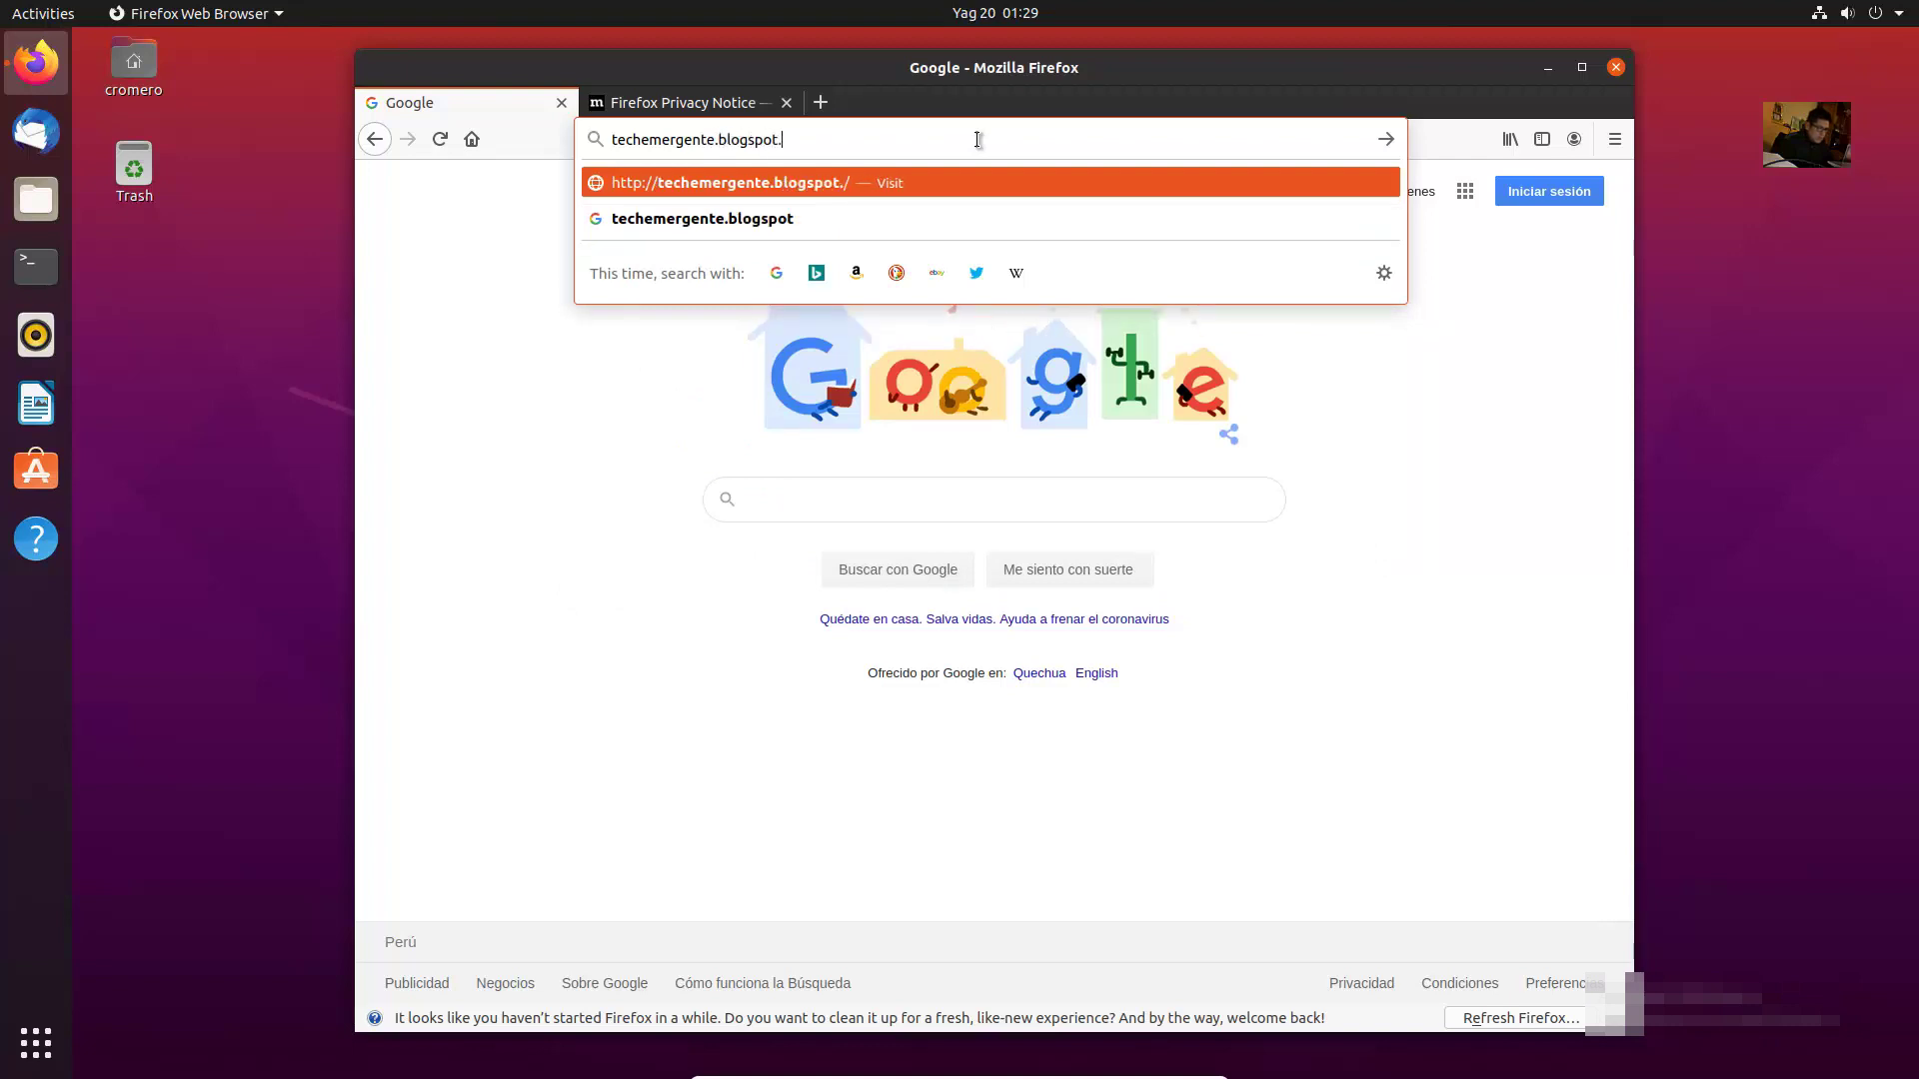
{"action": "type", "text": "com"}
{"action": "key", "text": "Return"}
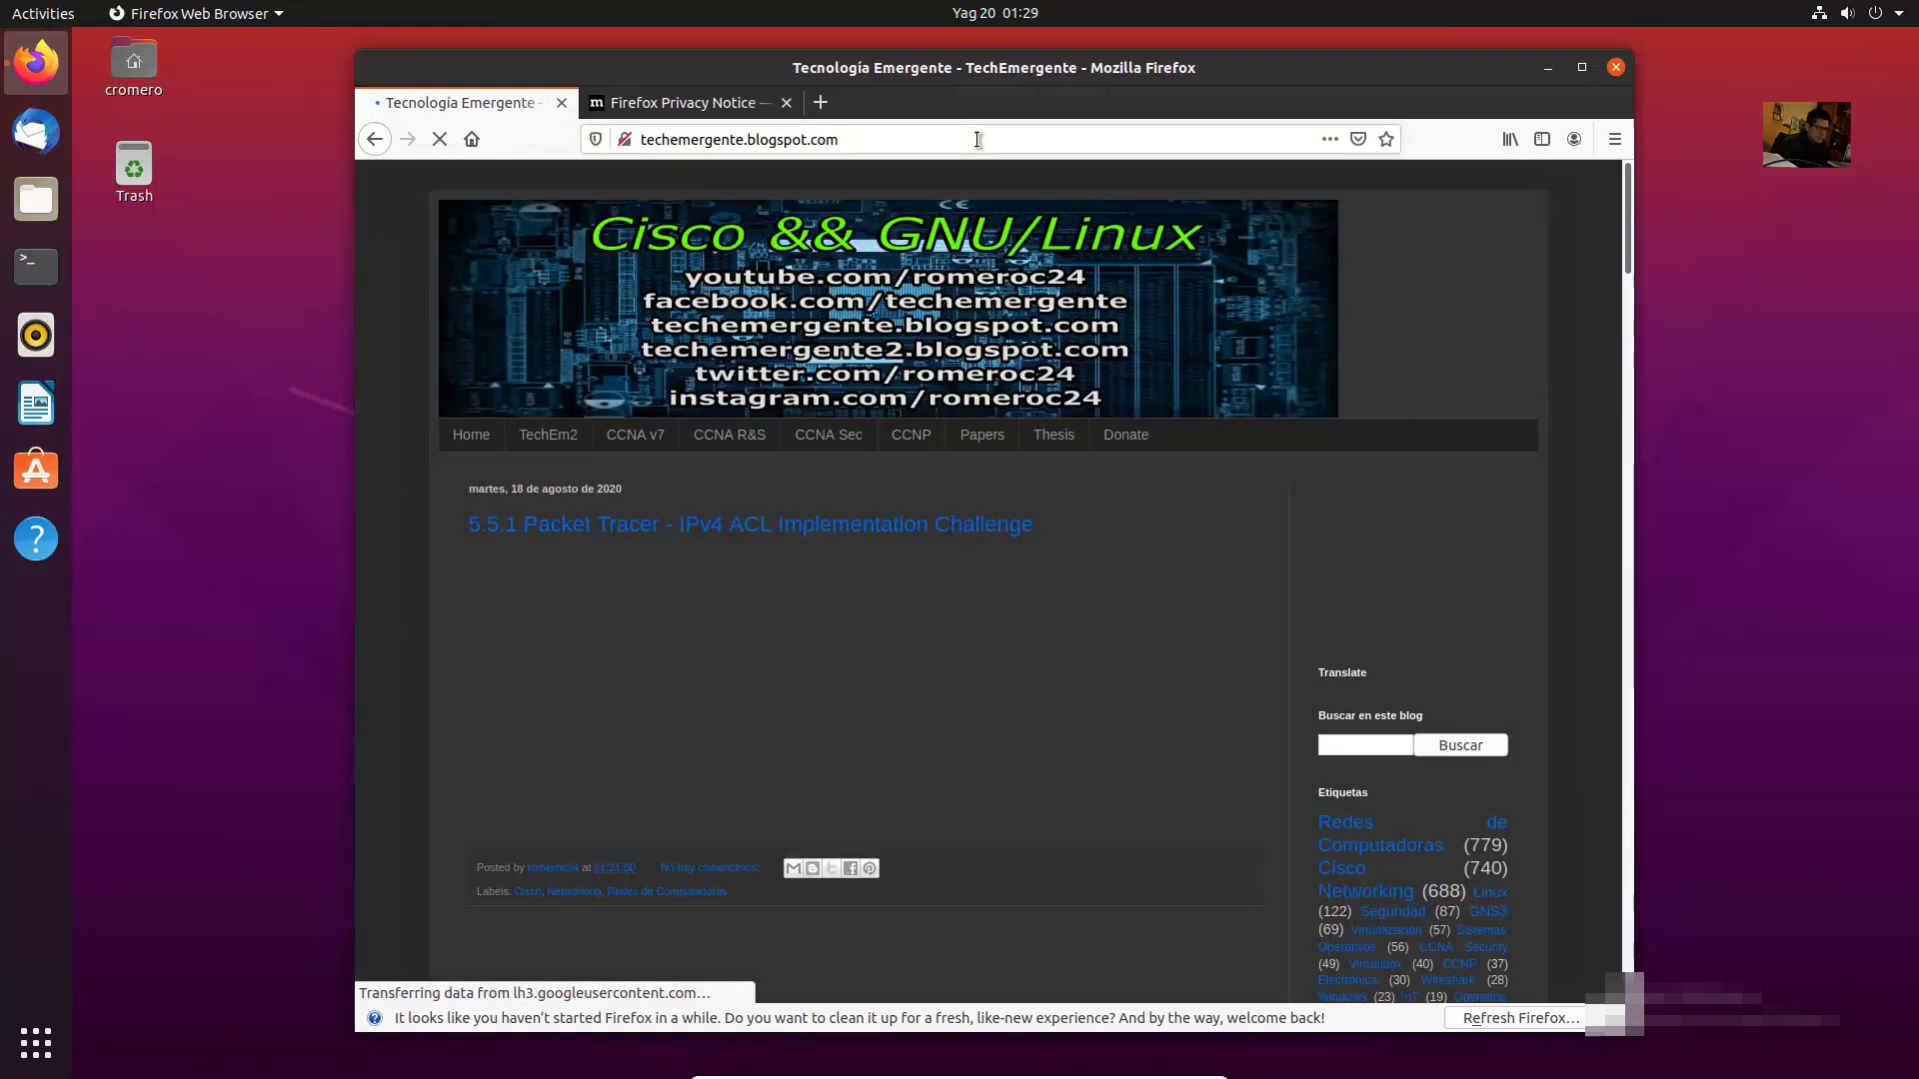
- Open the Packet Tracer 7.3.1 for Linux link from the CCNA v7 page in a new tab
{"action": "left_click", "coordinate": [635, 434]}
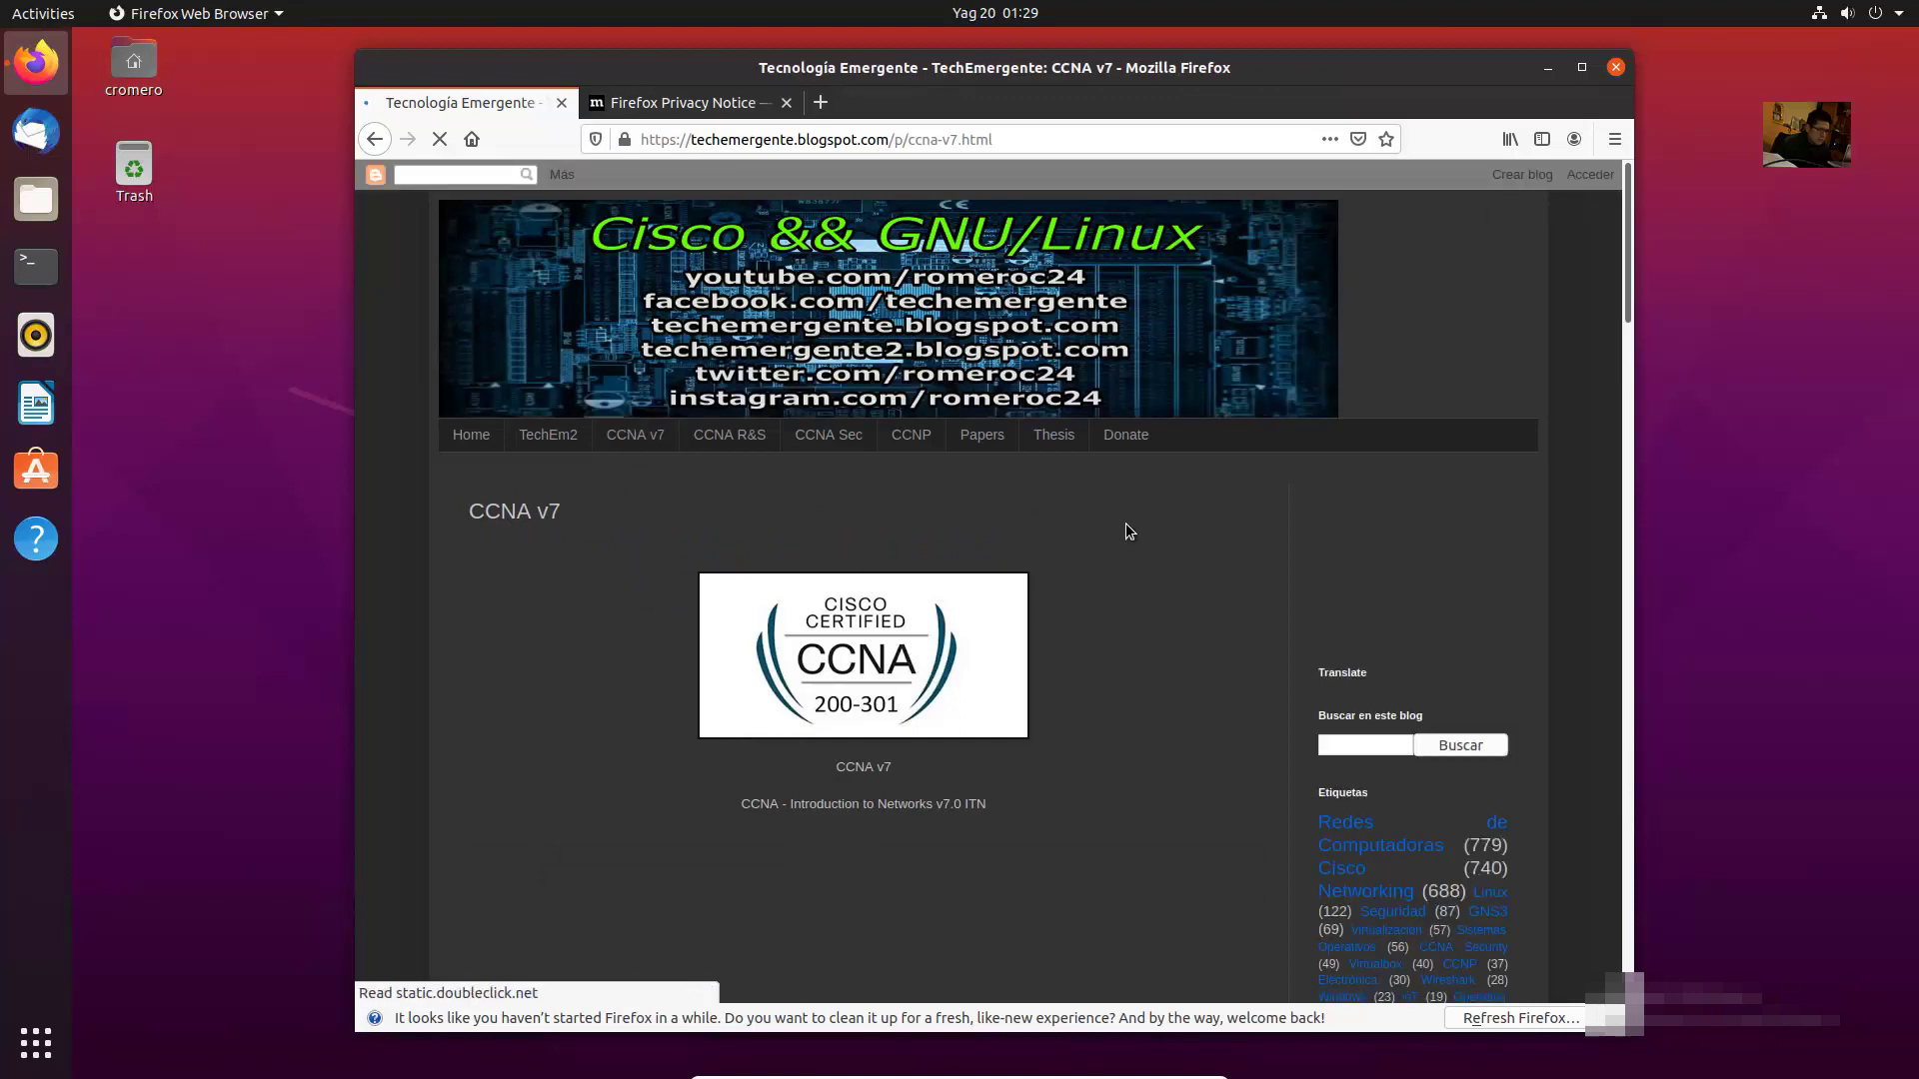
{"action": "scroll", "coordinate": [1178, 565], "scroll_direction": "down", "scroll_amount": 2}
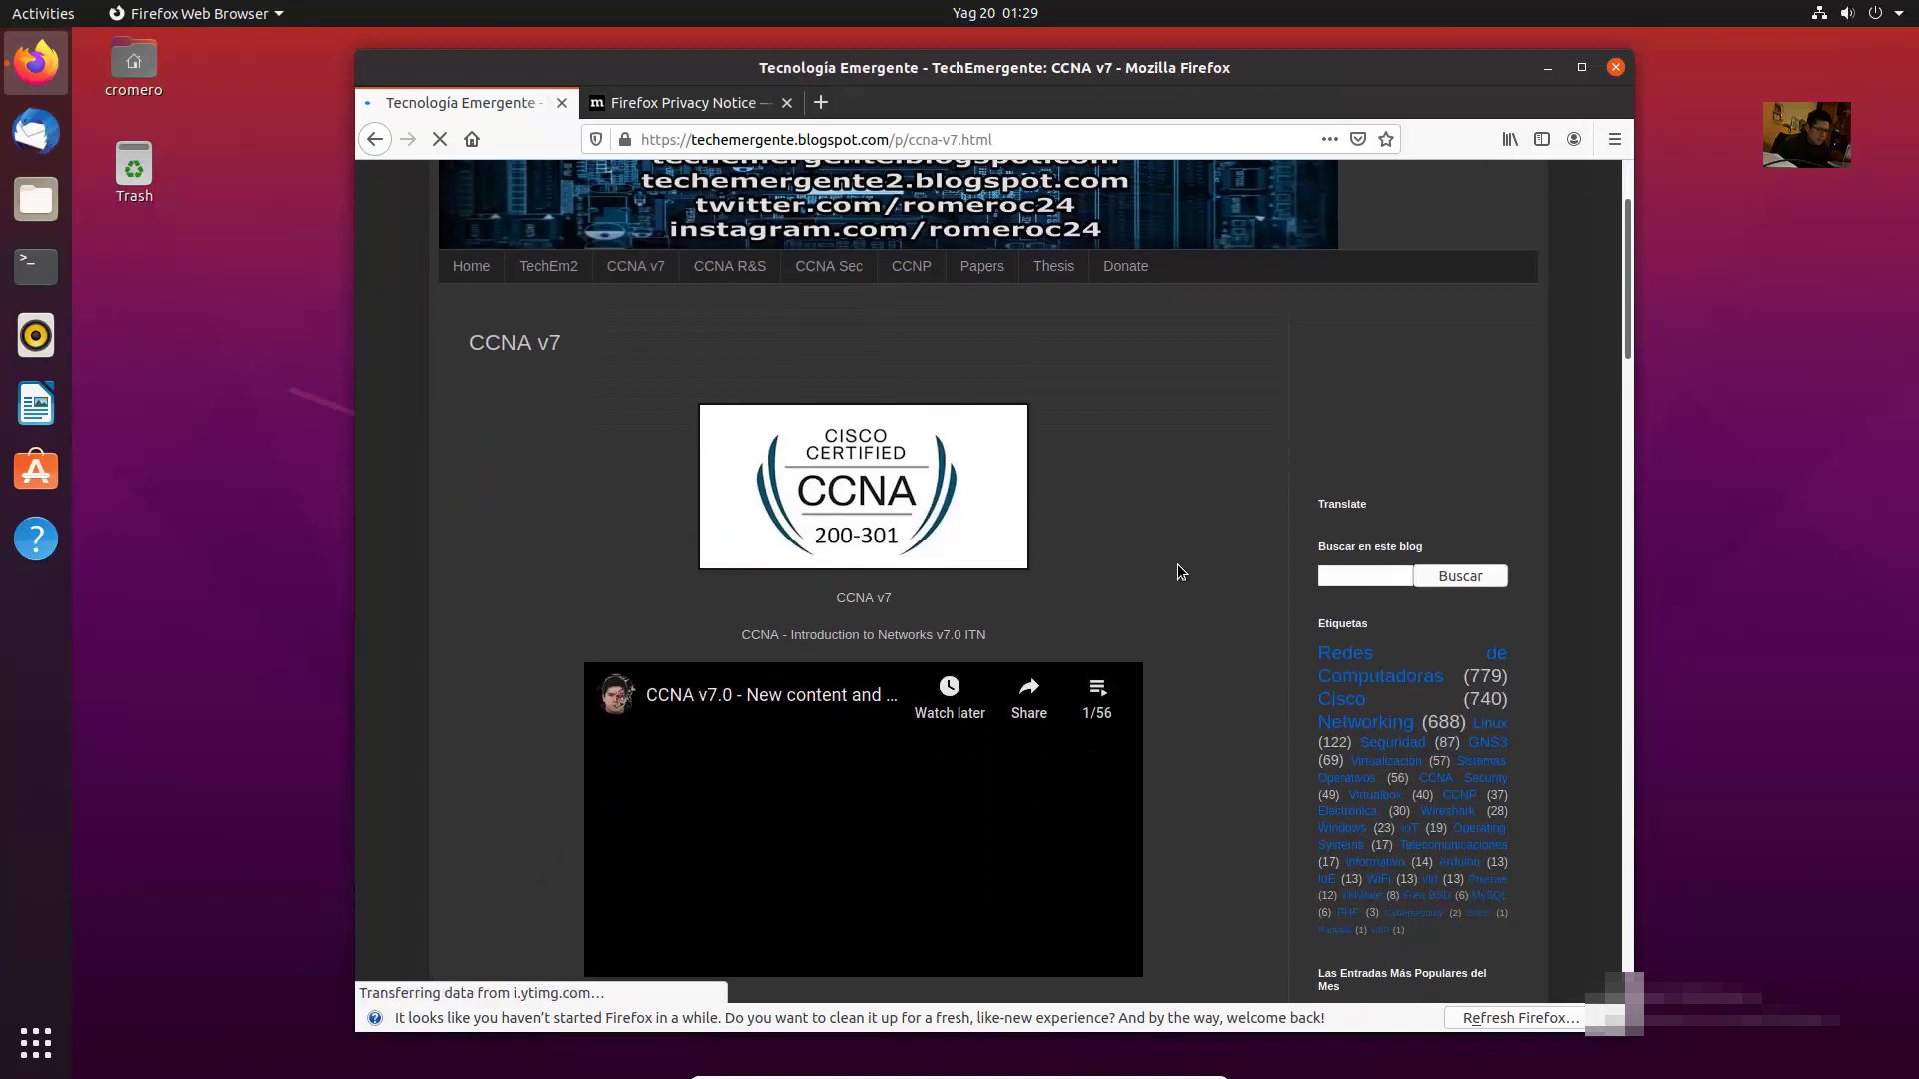
{"action": "scroll", "coordinate": [1178, 570], "scroll_direction": "down", "scroll_amount": 2}
{"action": "scroll", "coordinate": [1177, 570], "scroll_direction": "down", "scroll_amount": 2}
{"action": "scroll", "coordinate": [1177, 571], "scroll_direction": "down", "scroll_amount": 2}
{"action": "scroll", "coordinate": [1178, 570], "scroll_direction": "down", "scroll_amount": 1}
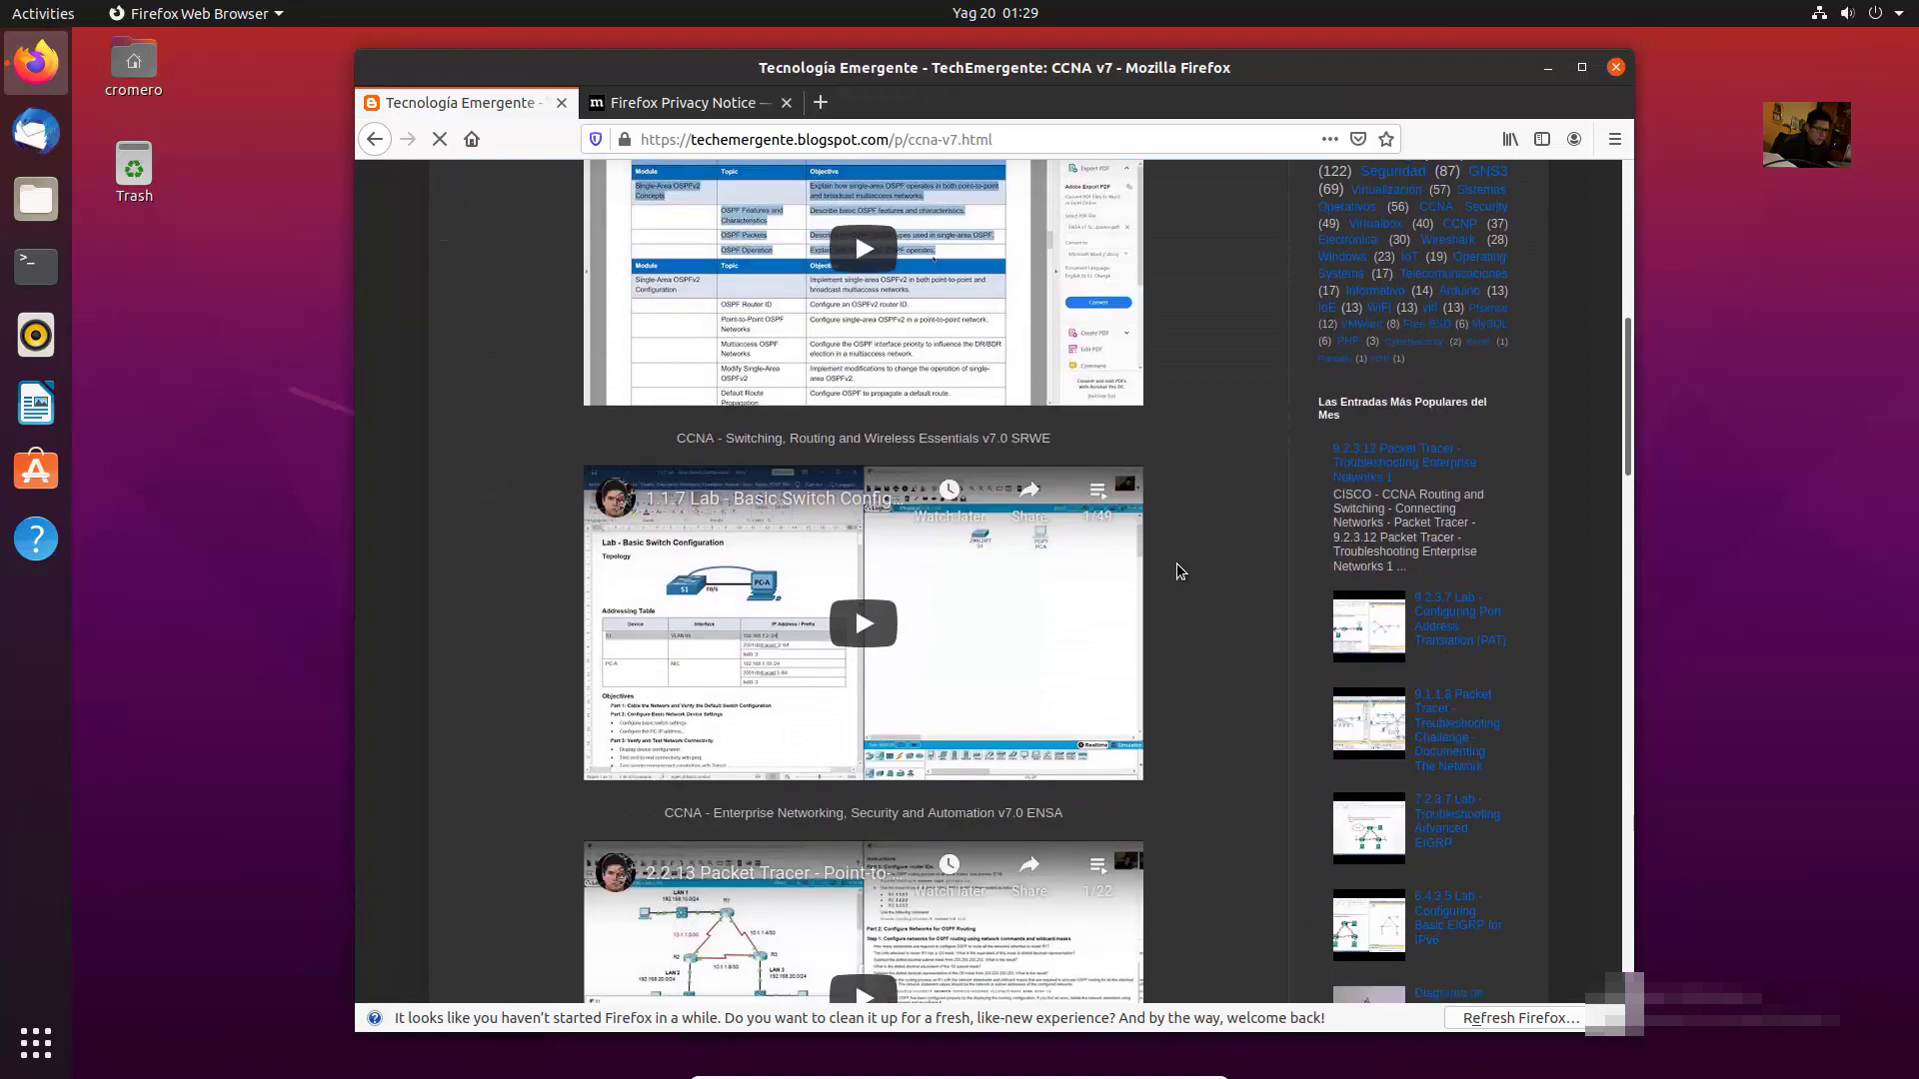
{"action": "scroll", "coordinate": [1177, 561], "scroll_direction": "down", "scroll_amount": 3}
{"action": "scroll", "coordinate": [1175, 562], "scroll_direction": "down", "scroll_amount": 3}
{"action": "scroll", "coordinate": [1171, 564], "scroll_direction": "down", "scroll_amount": 2}
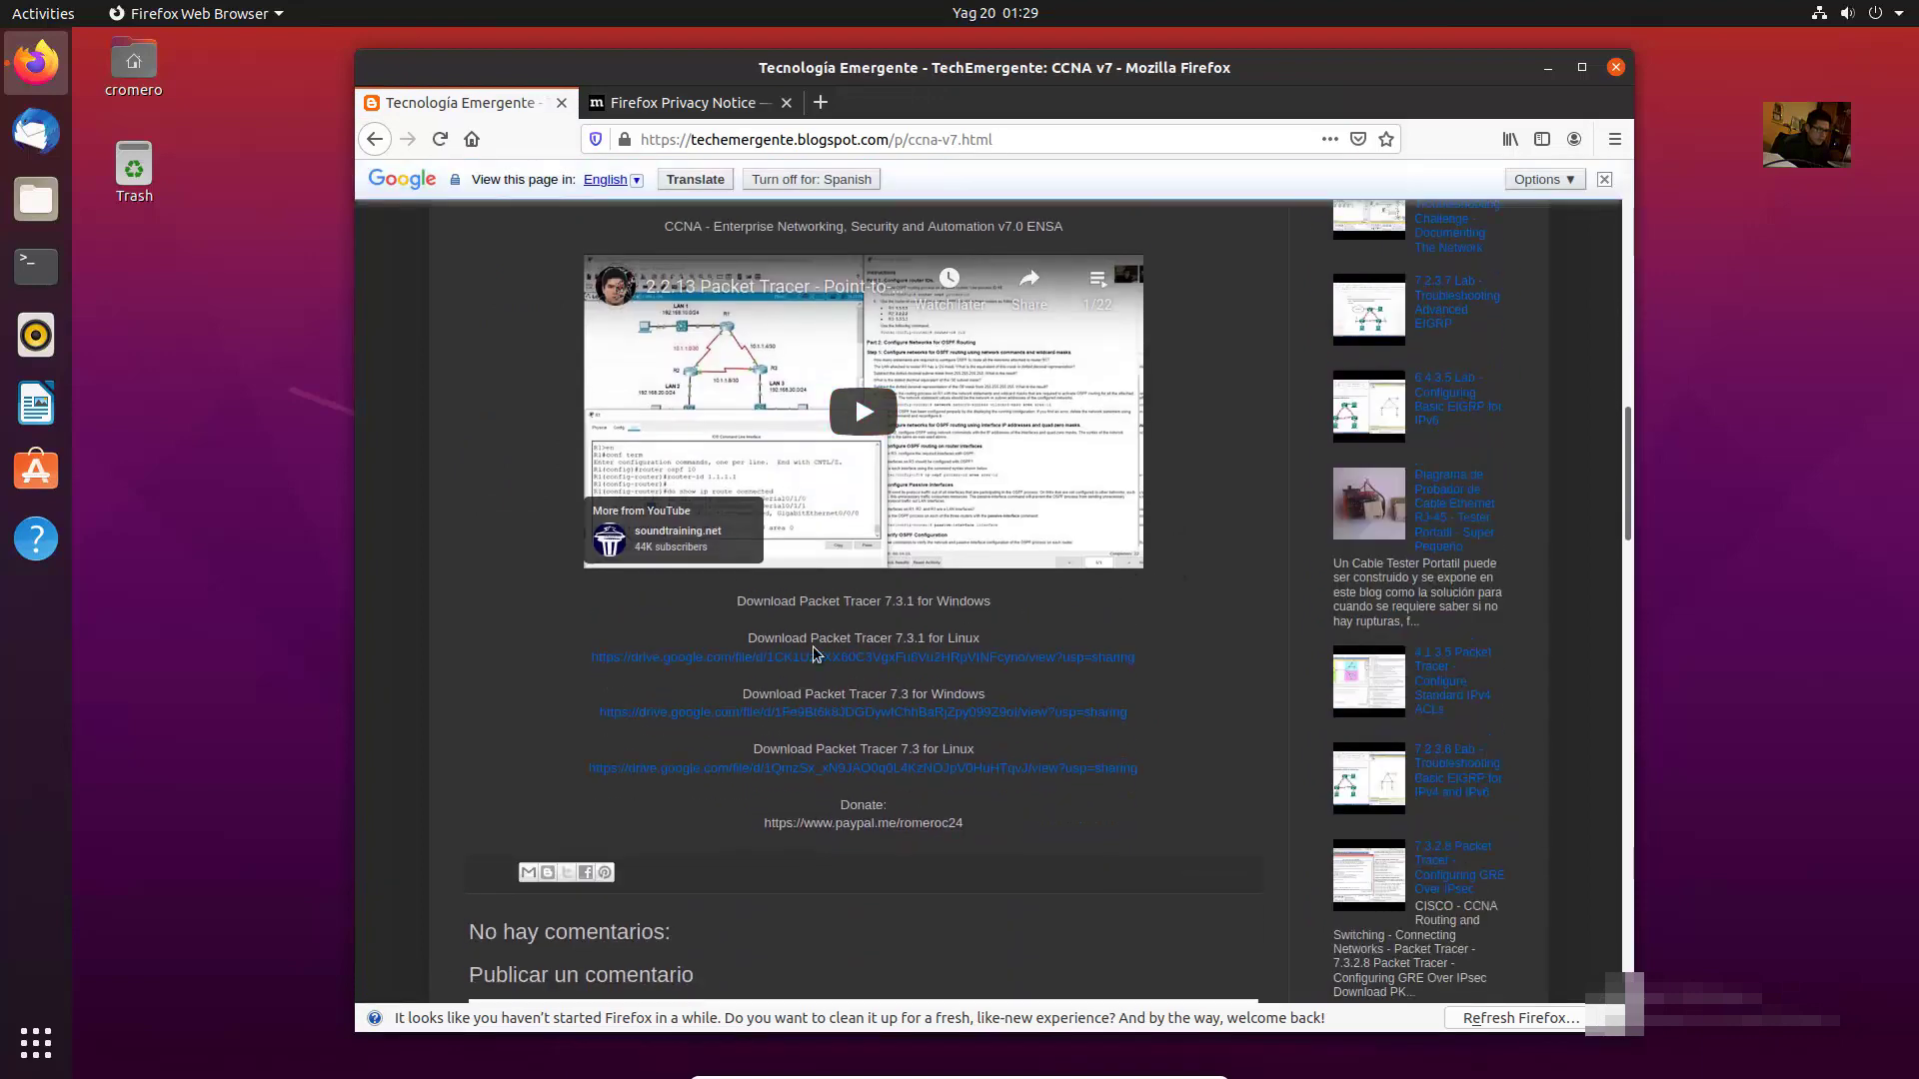
{"action": "left_click_drag", "start_coordinate": [759, 641], "coordinate": [966, 637]}
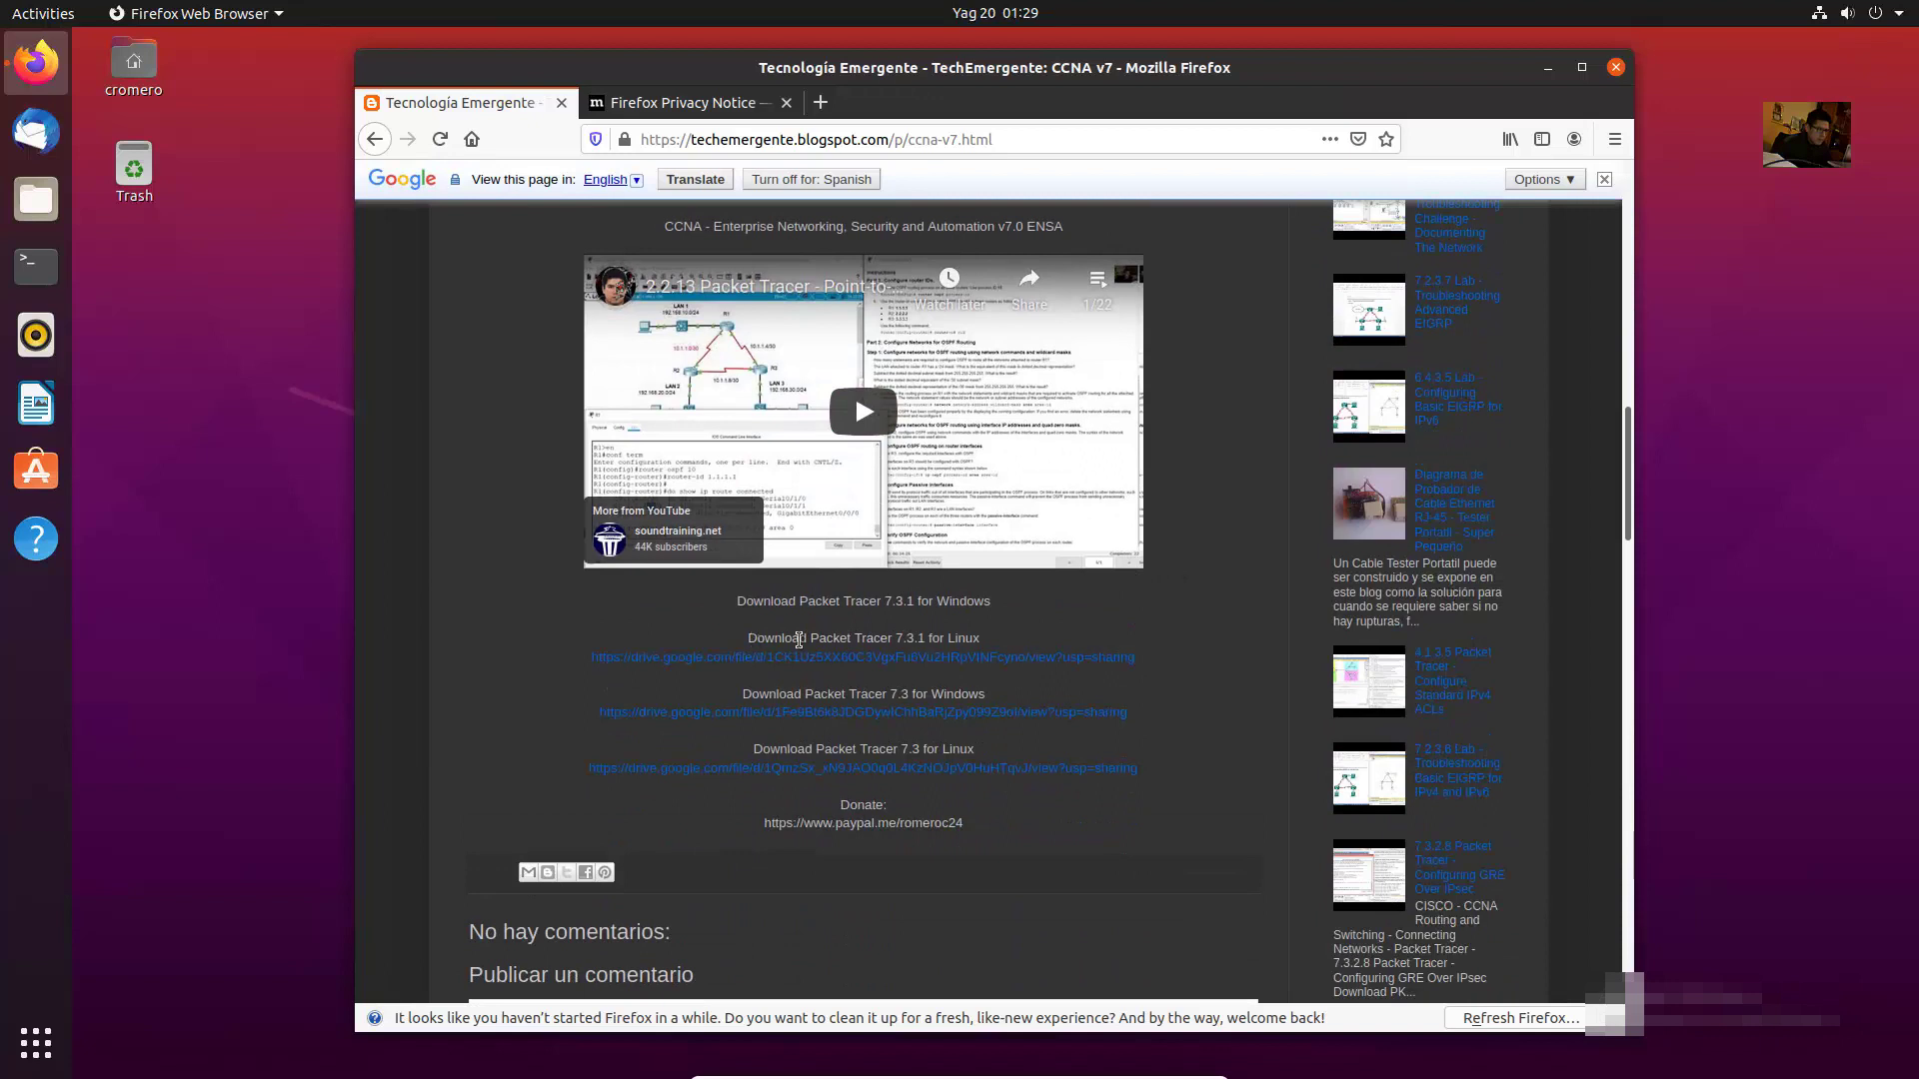
{"action": "left_click", "coordinate": [1003, 655]}
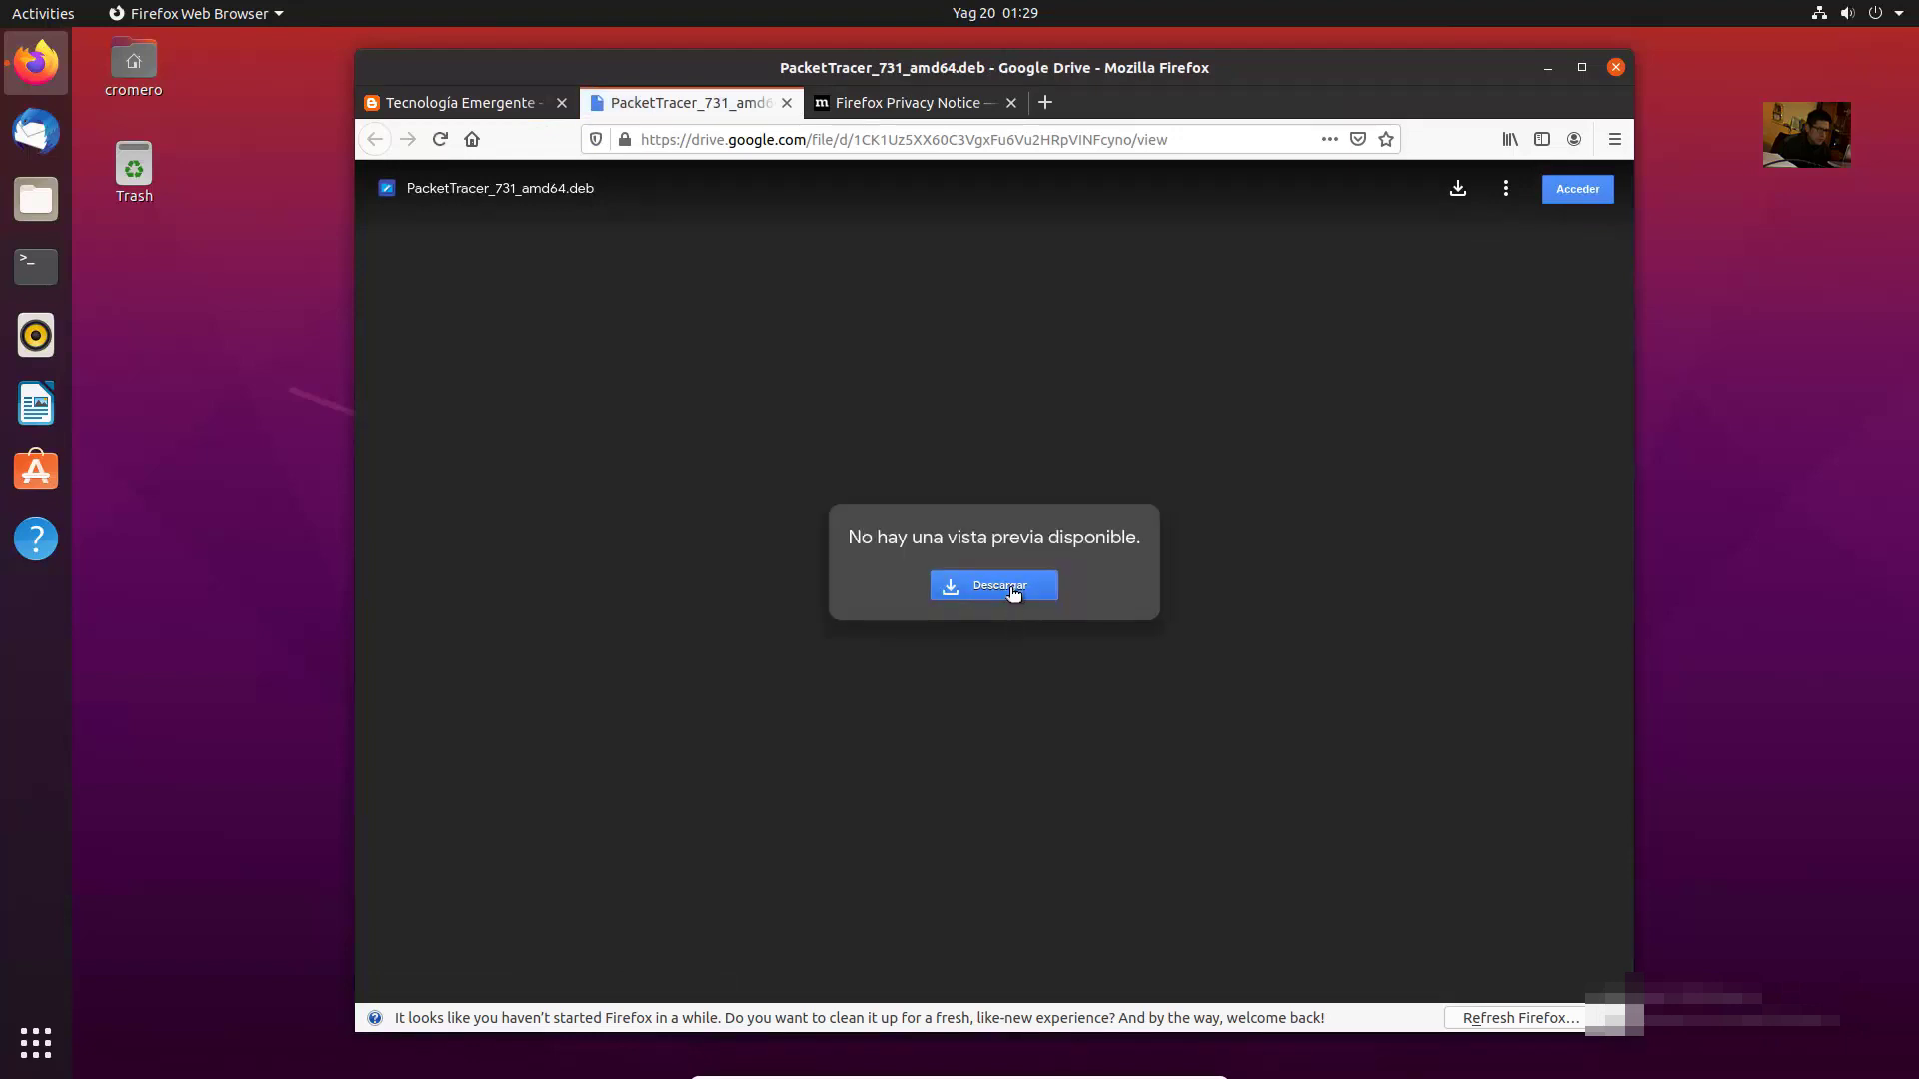
- Save PacketTracer_731_amd64.deb past the virus-scan warning, close downloads and minimize Firefox
{"action": "left_click", "coordinate": [1010, 587]}
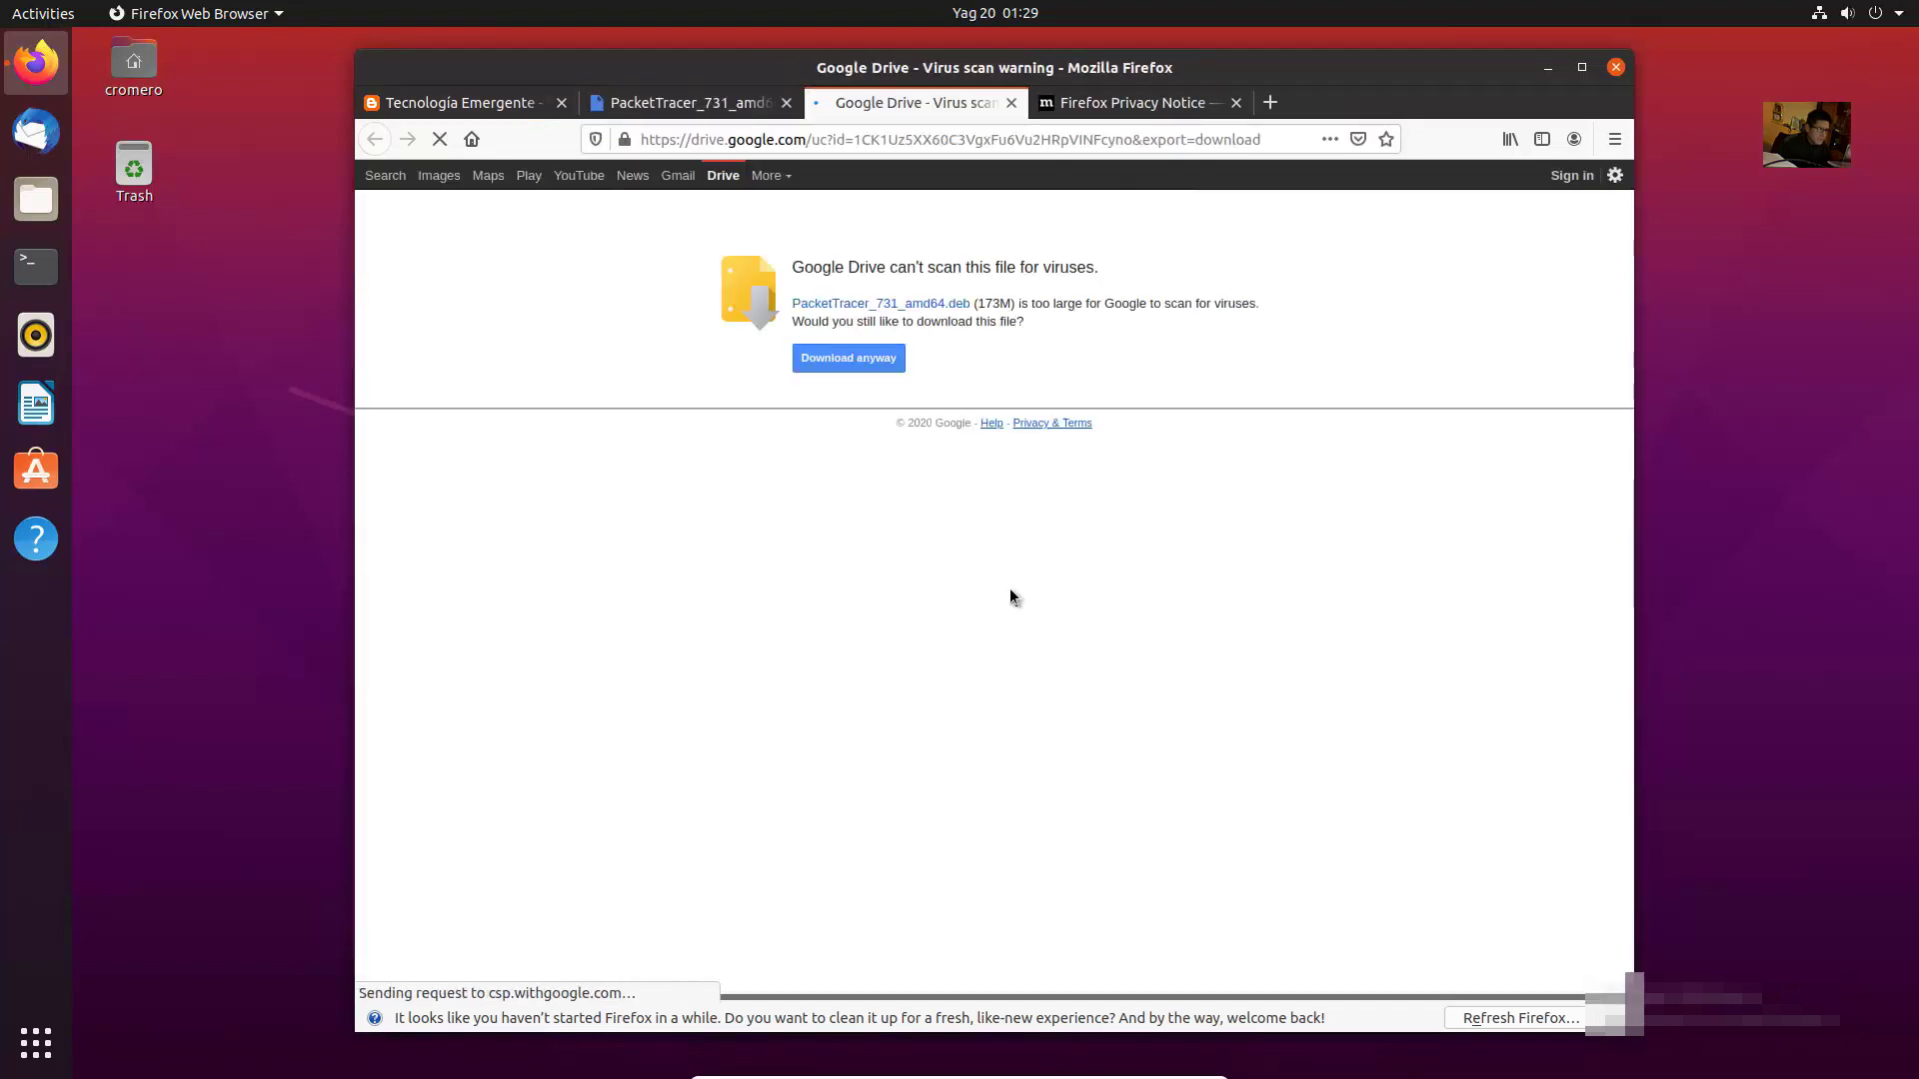
{"action": "left_click", "coordinate": [834, 360]}
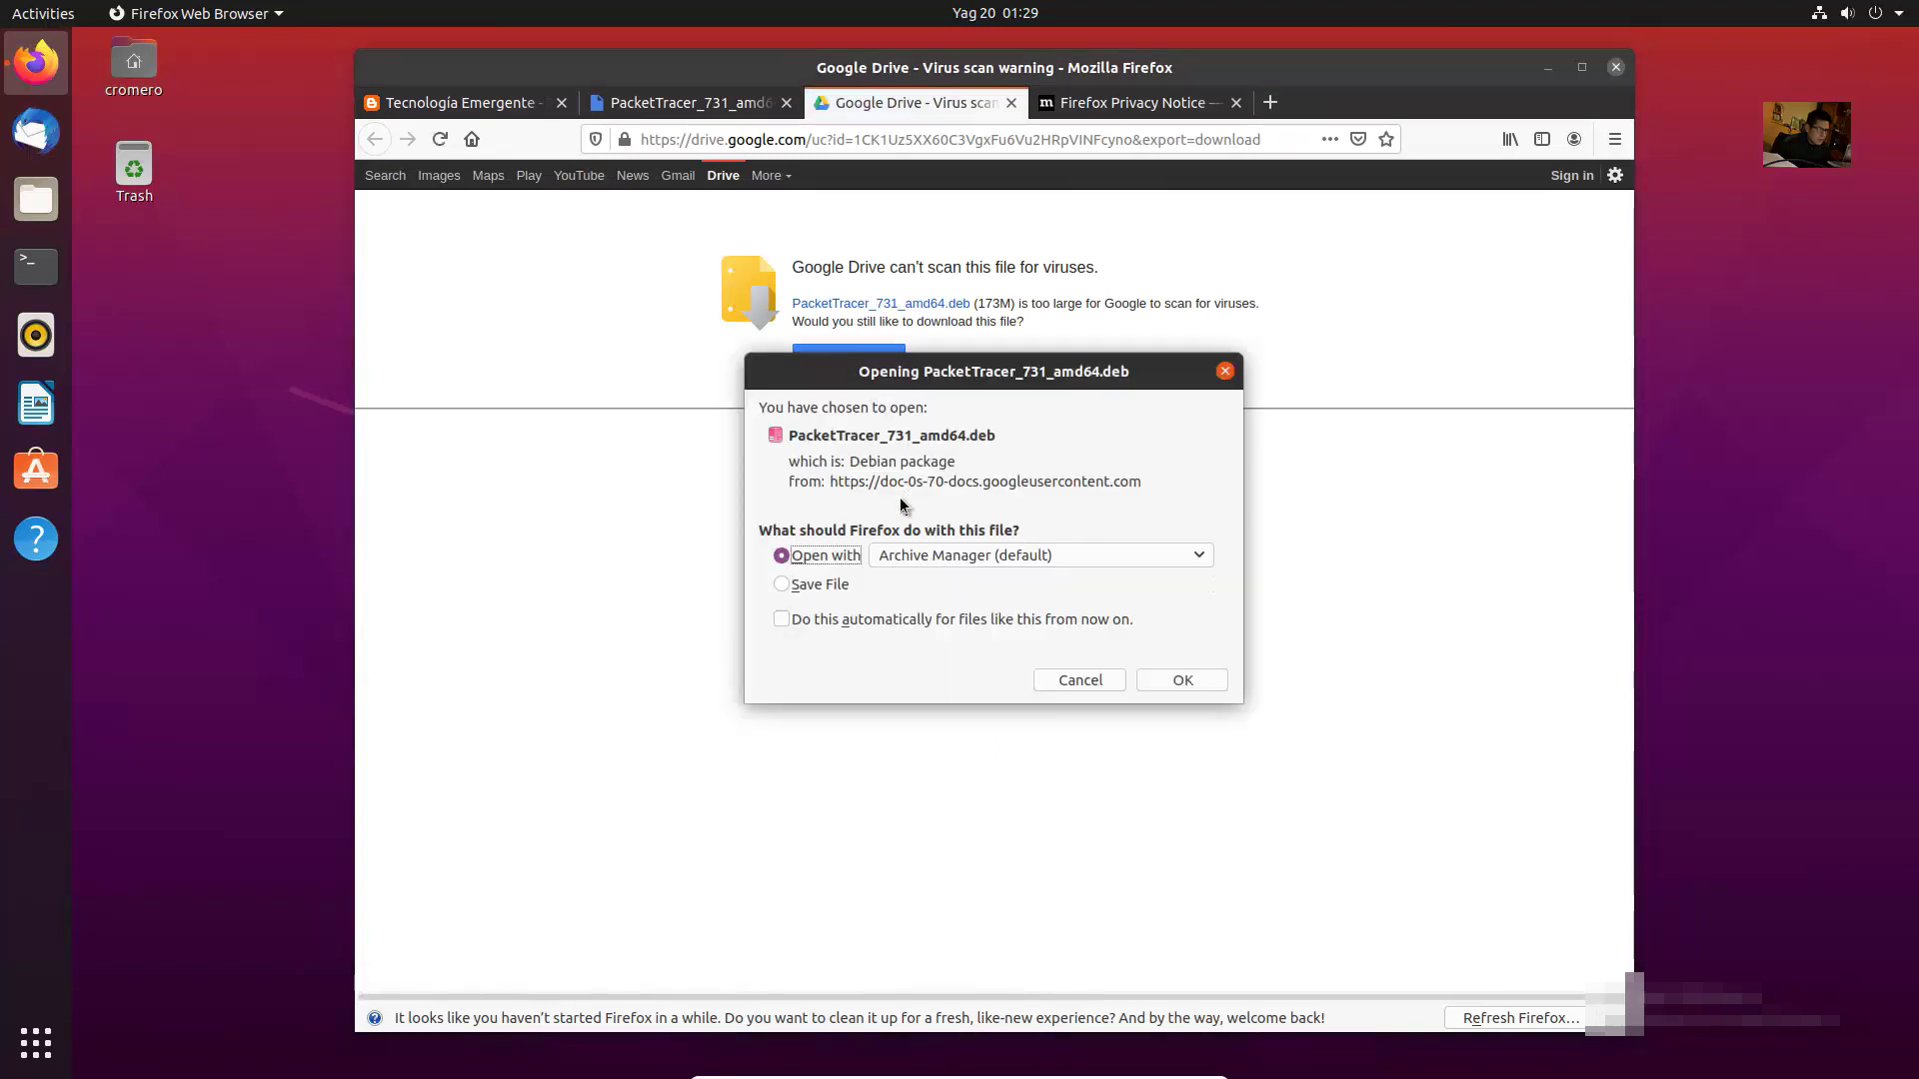
{"action": "left_click", "coordinate": [788, 587]}
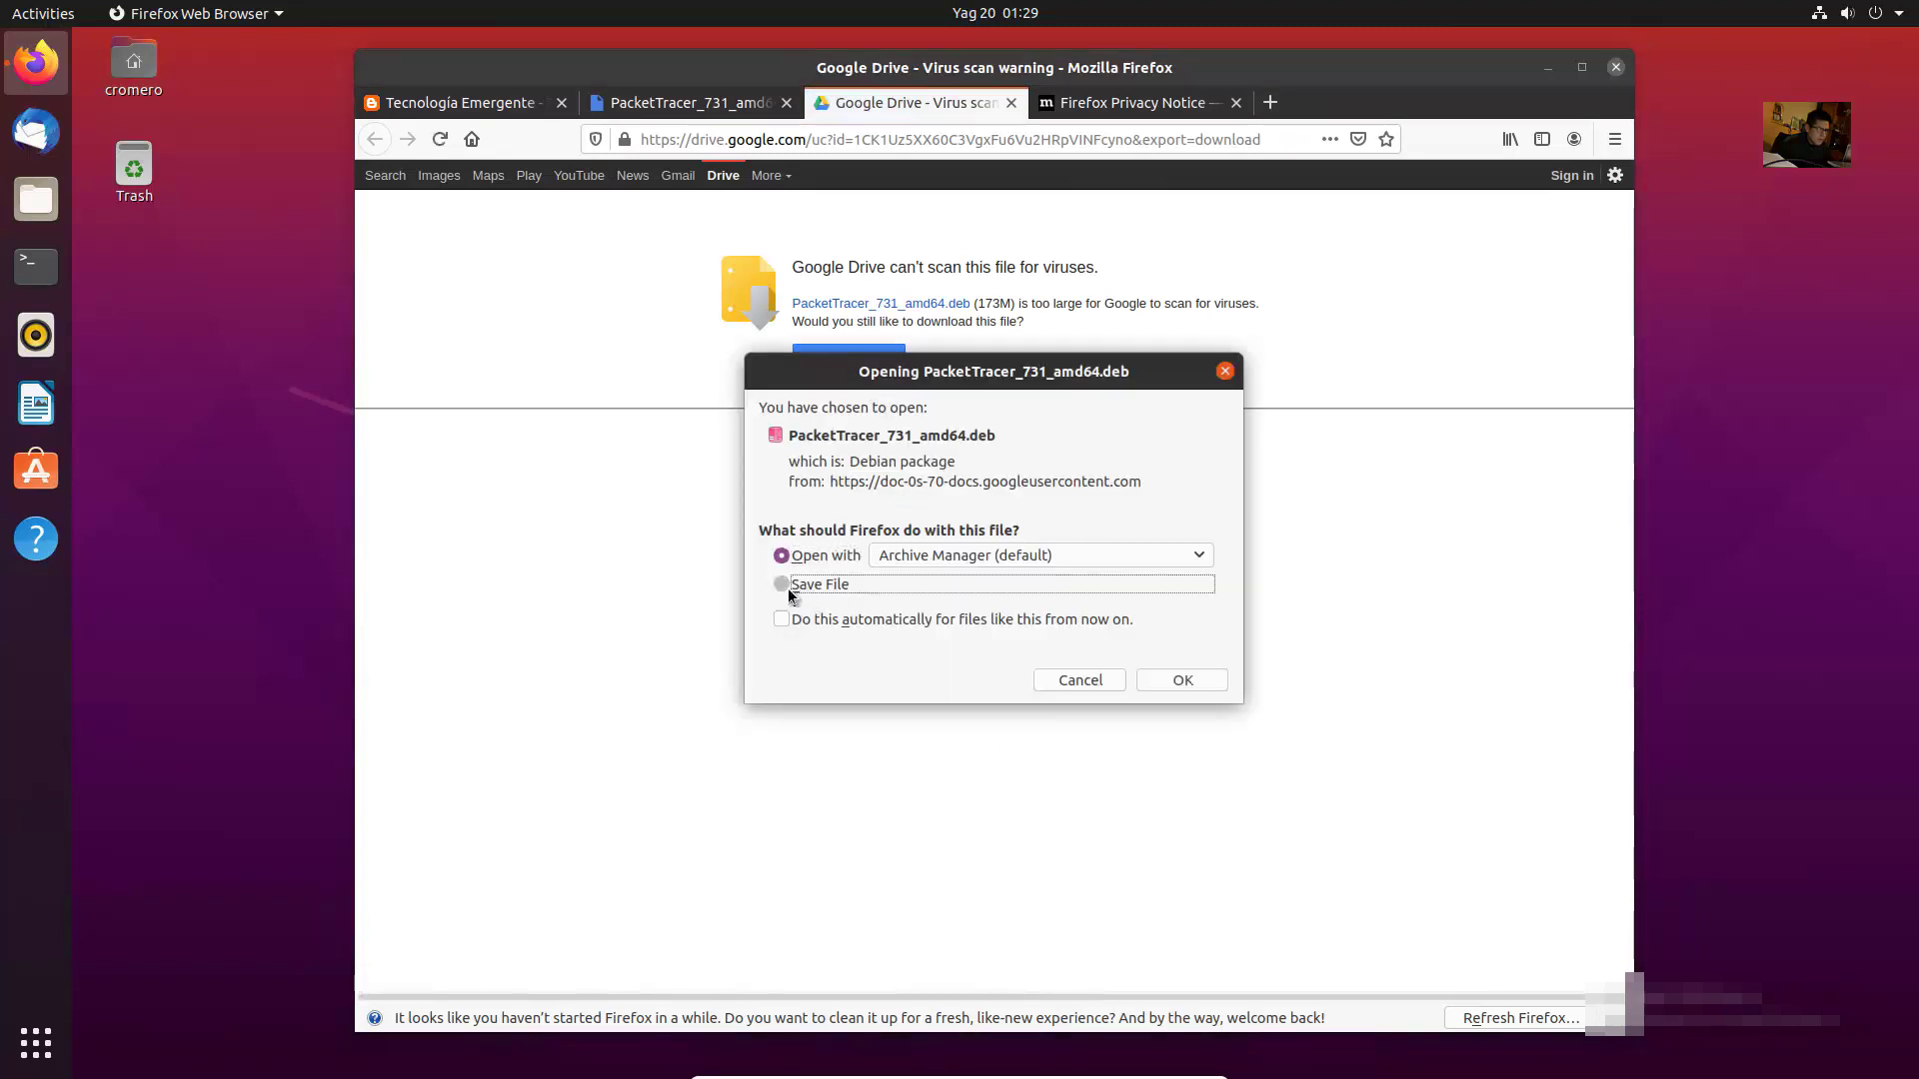
{"action": "left_click", "coordinate": [1163, 679]}
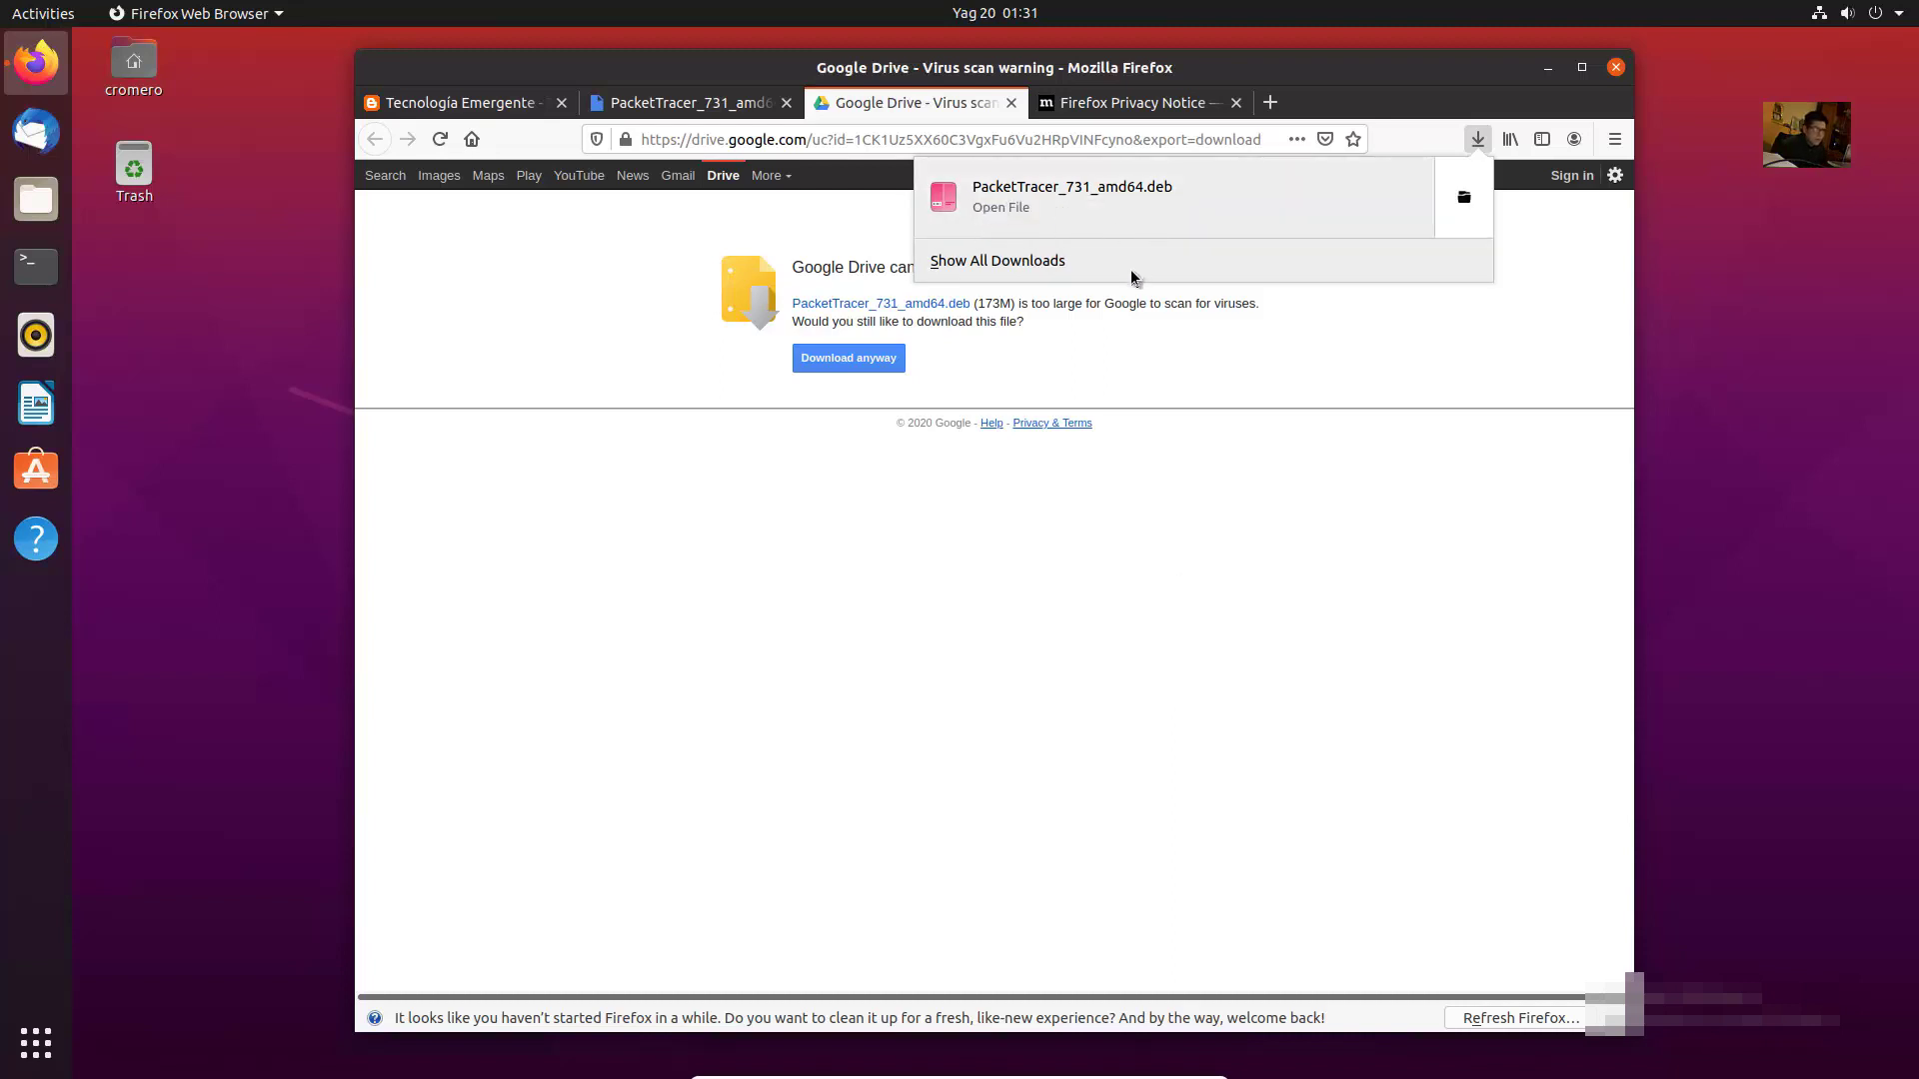
{"action": "left_click", "coordinate": [1551, 73]}
{"action": "left_click", "coordinate": [1549, 67]}
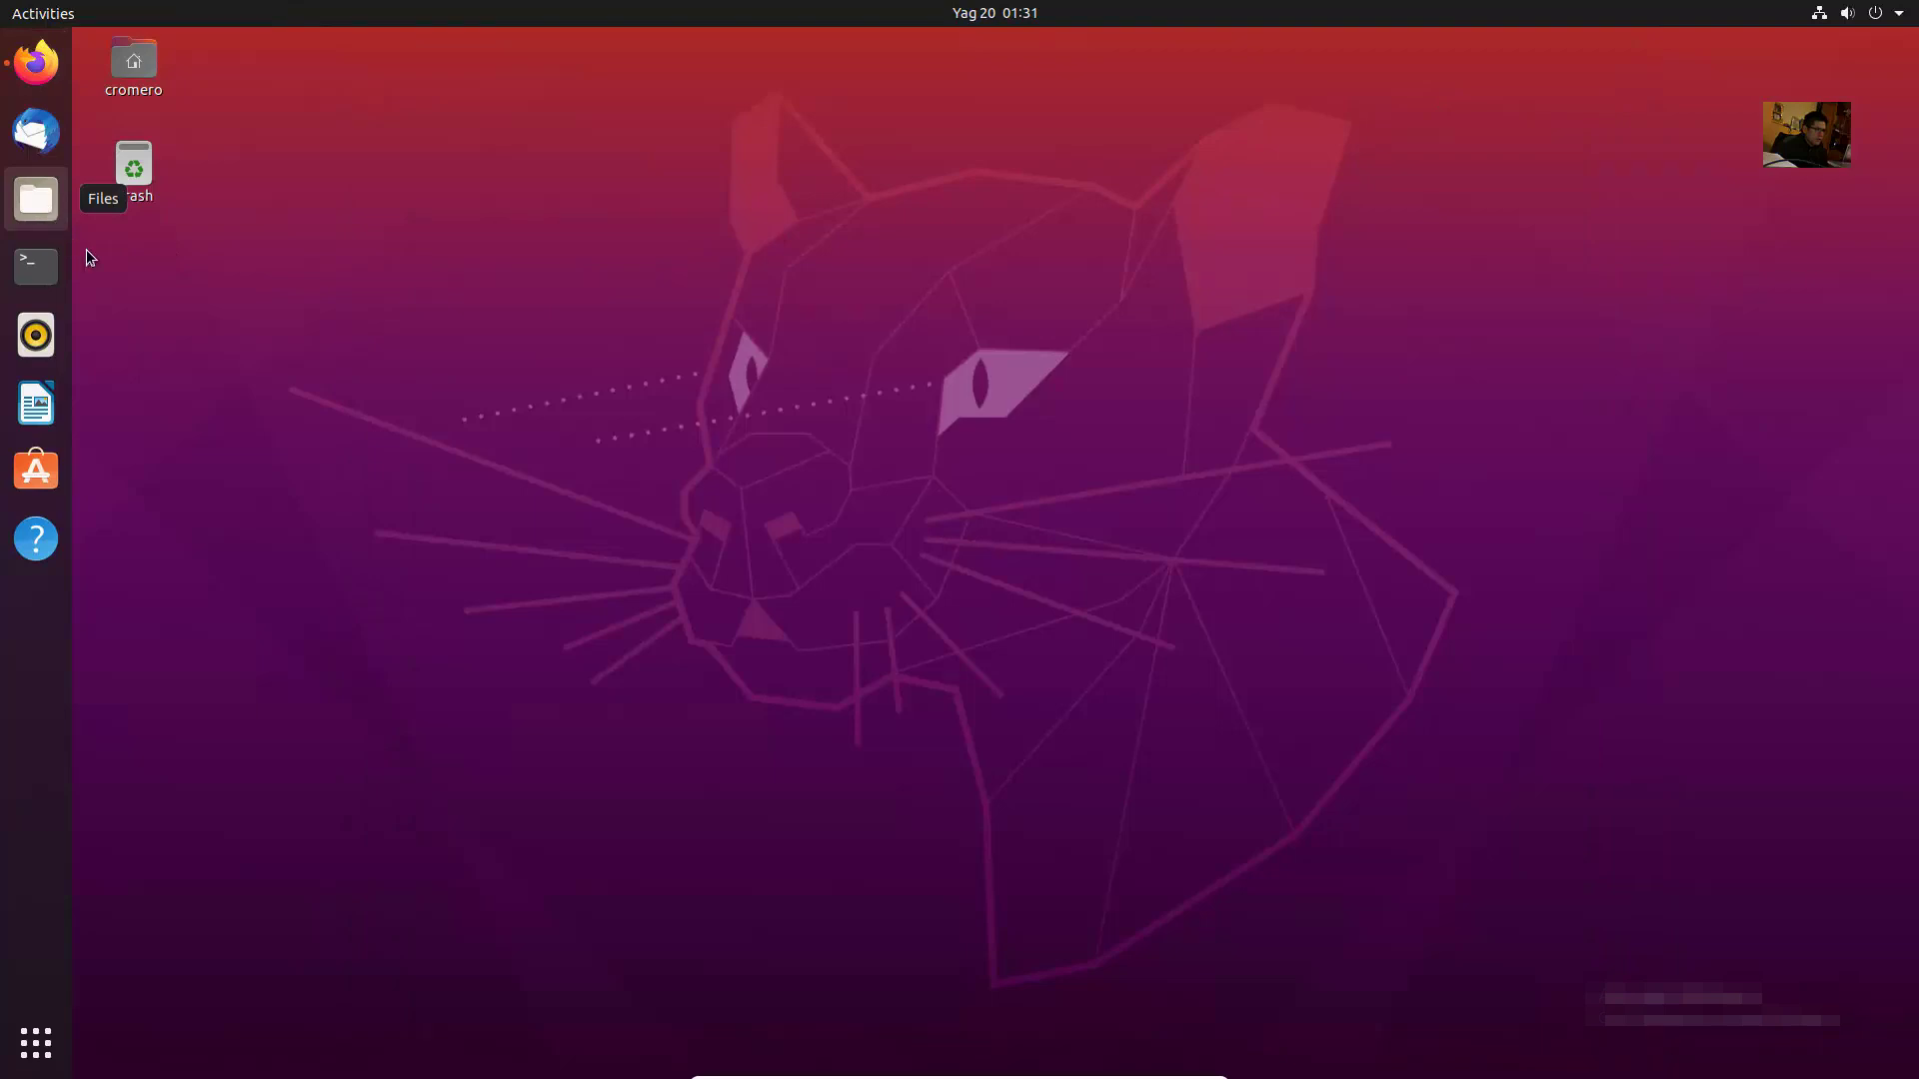
{"action": "left_click", "coordinate": [52, 213]}
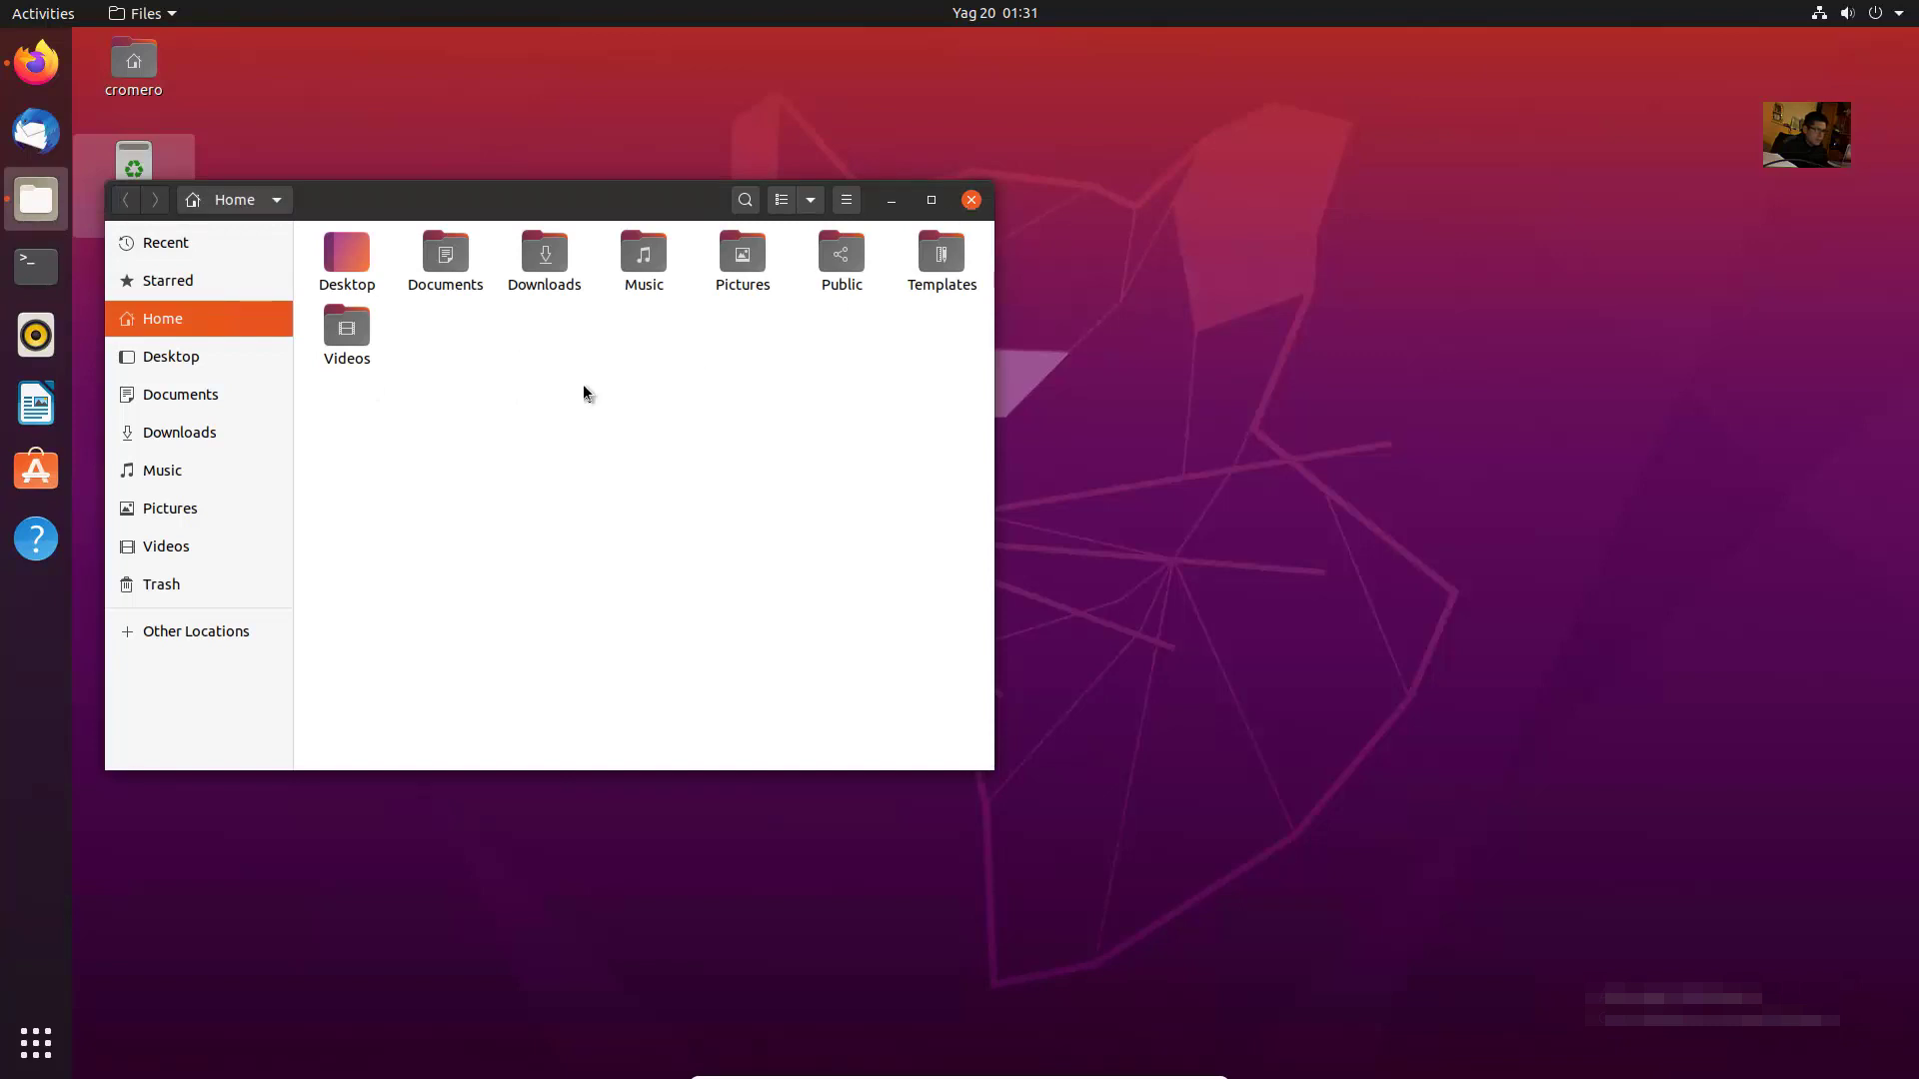
{"action": "double_click", "coordinate": [545, 258]}
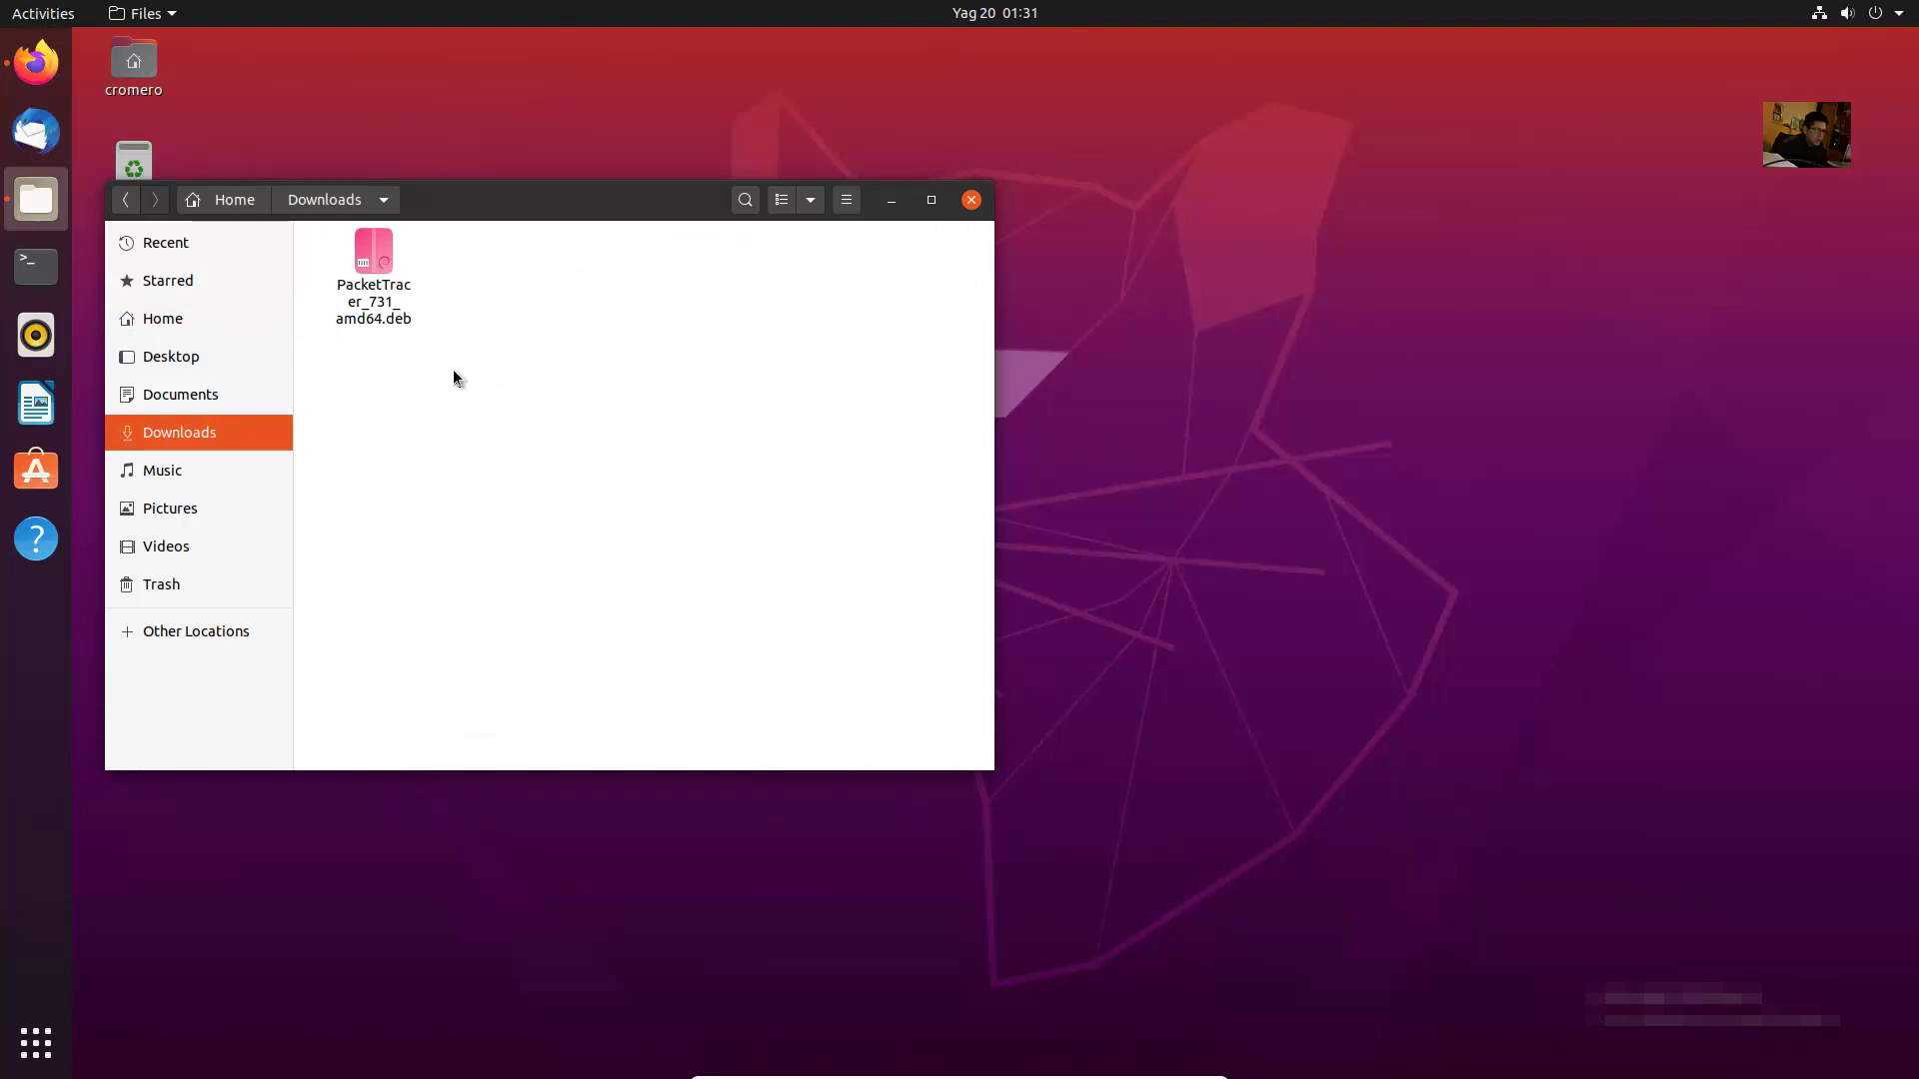
{"action": "left_click_drag", "start_coordinate": [528, 441], "coordinate": [361, 258]}
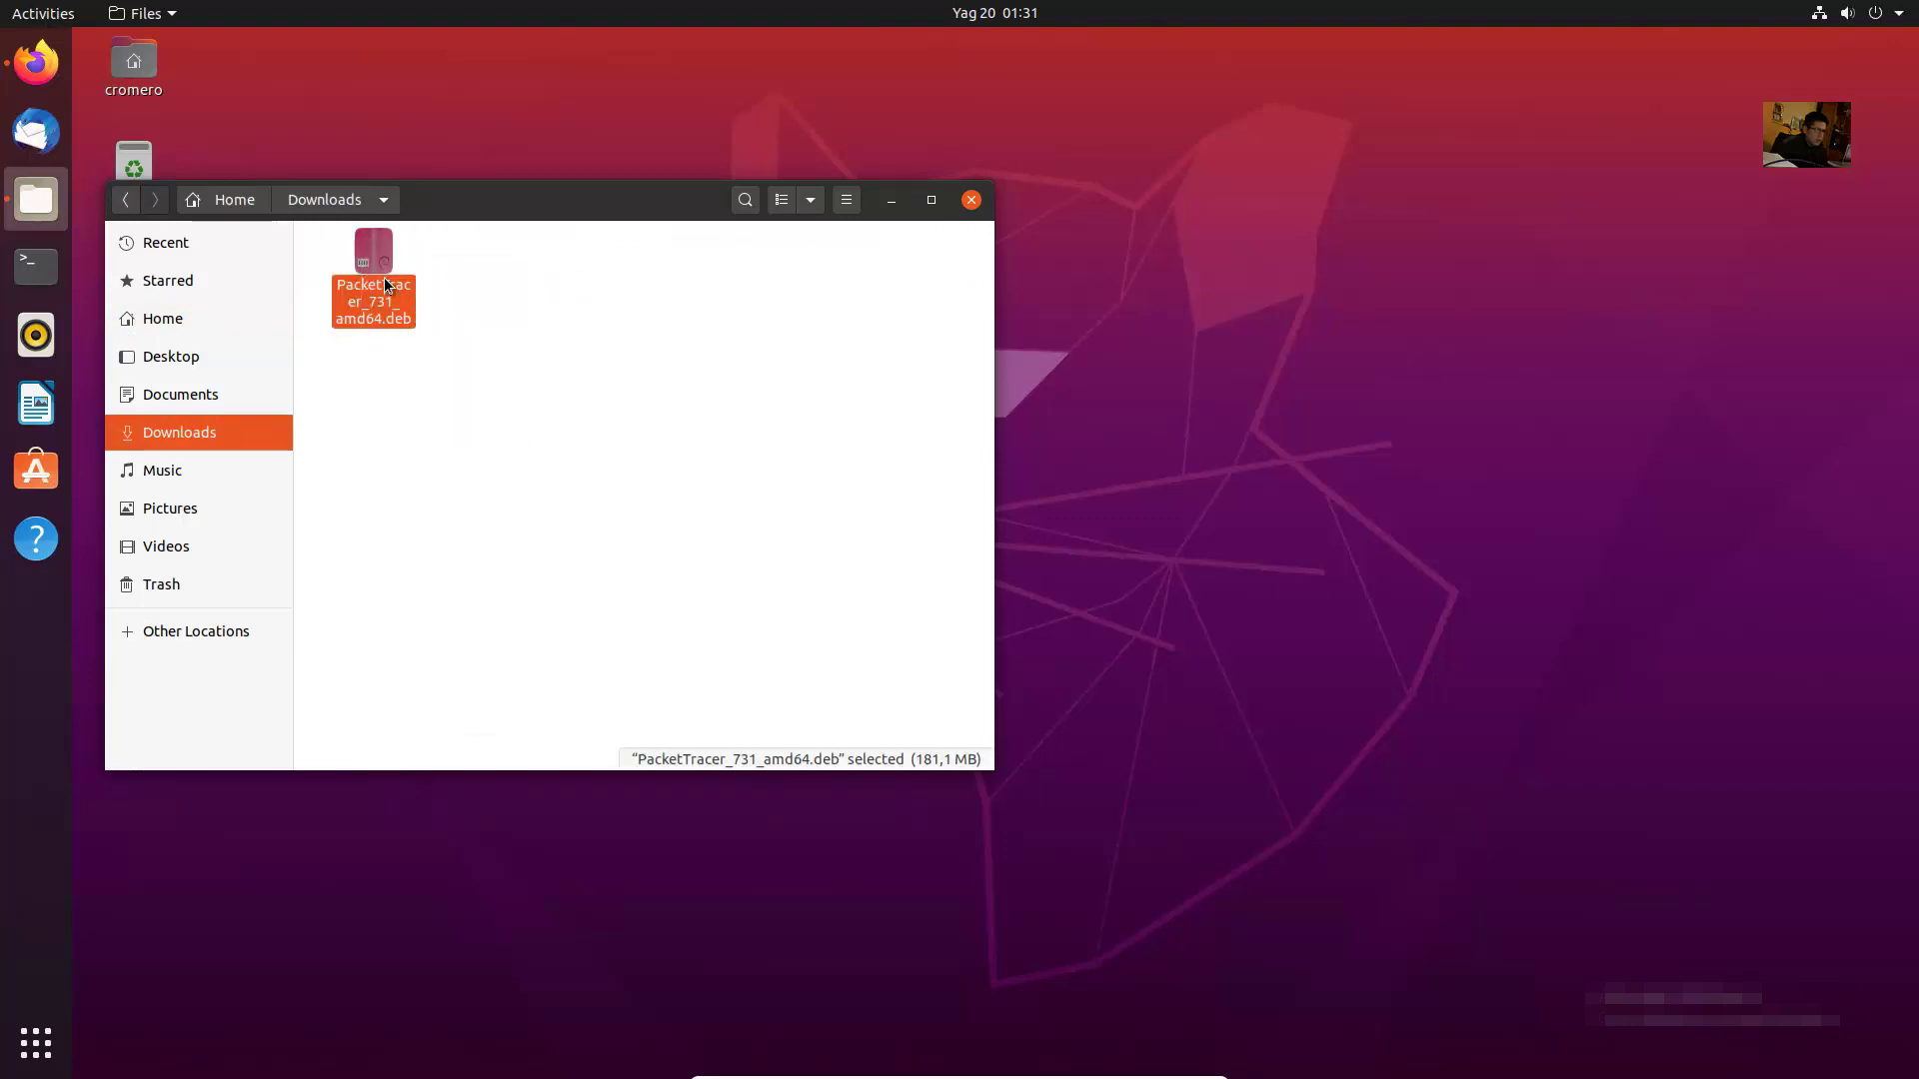
{"action": "left_click", "coordinate": [891, 200]}
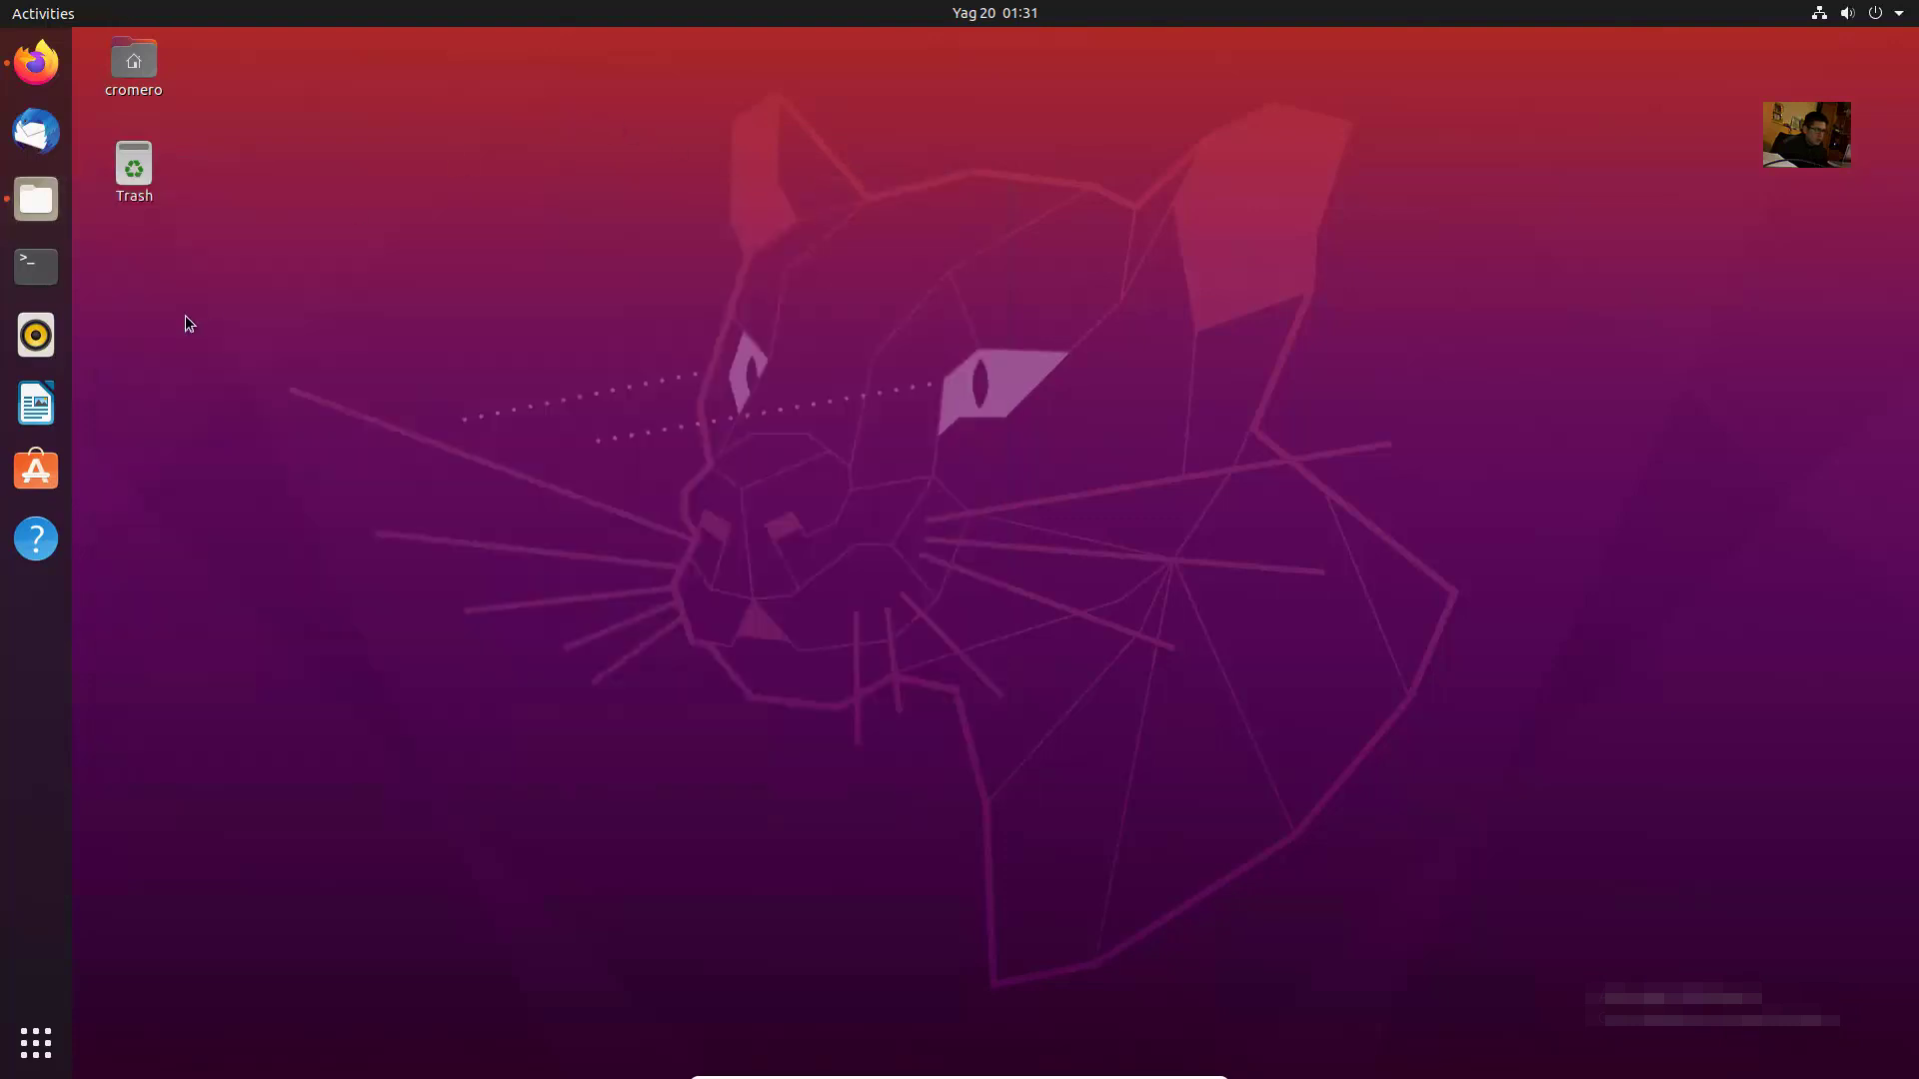
- Open a terminal from the dock and run cd Downloads
{"action": "left_click", "coordinate": [21, 279]}
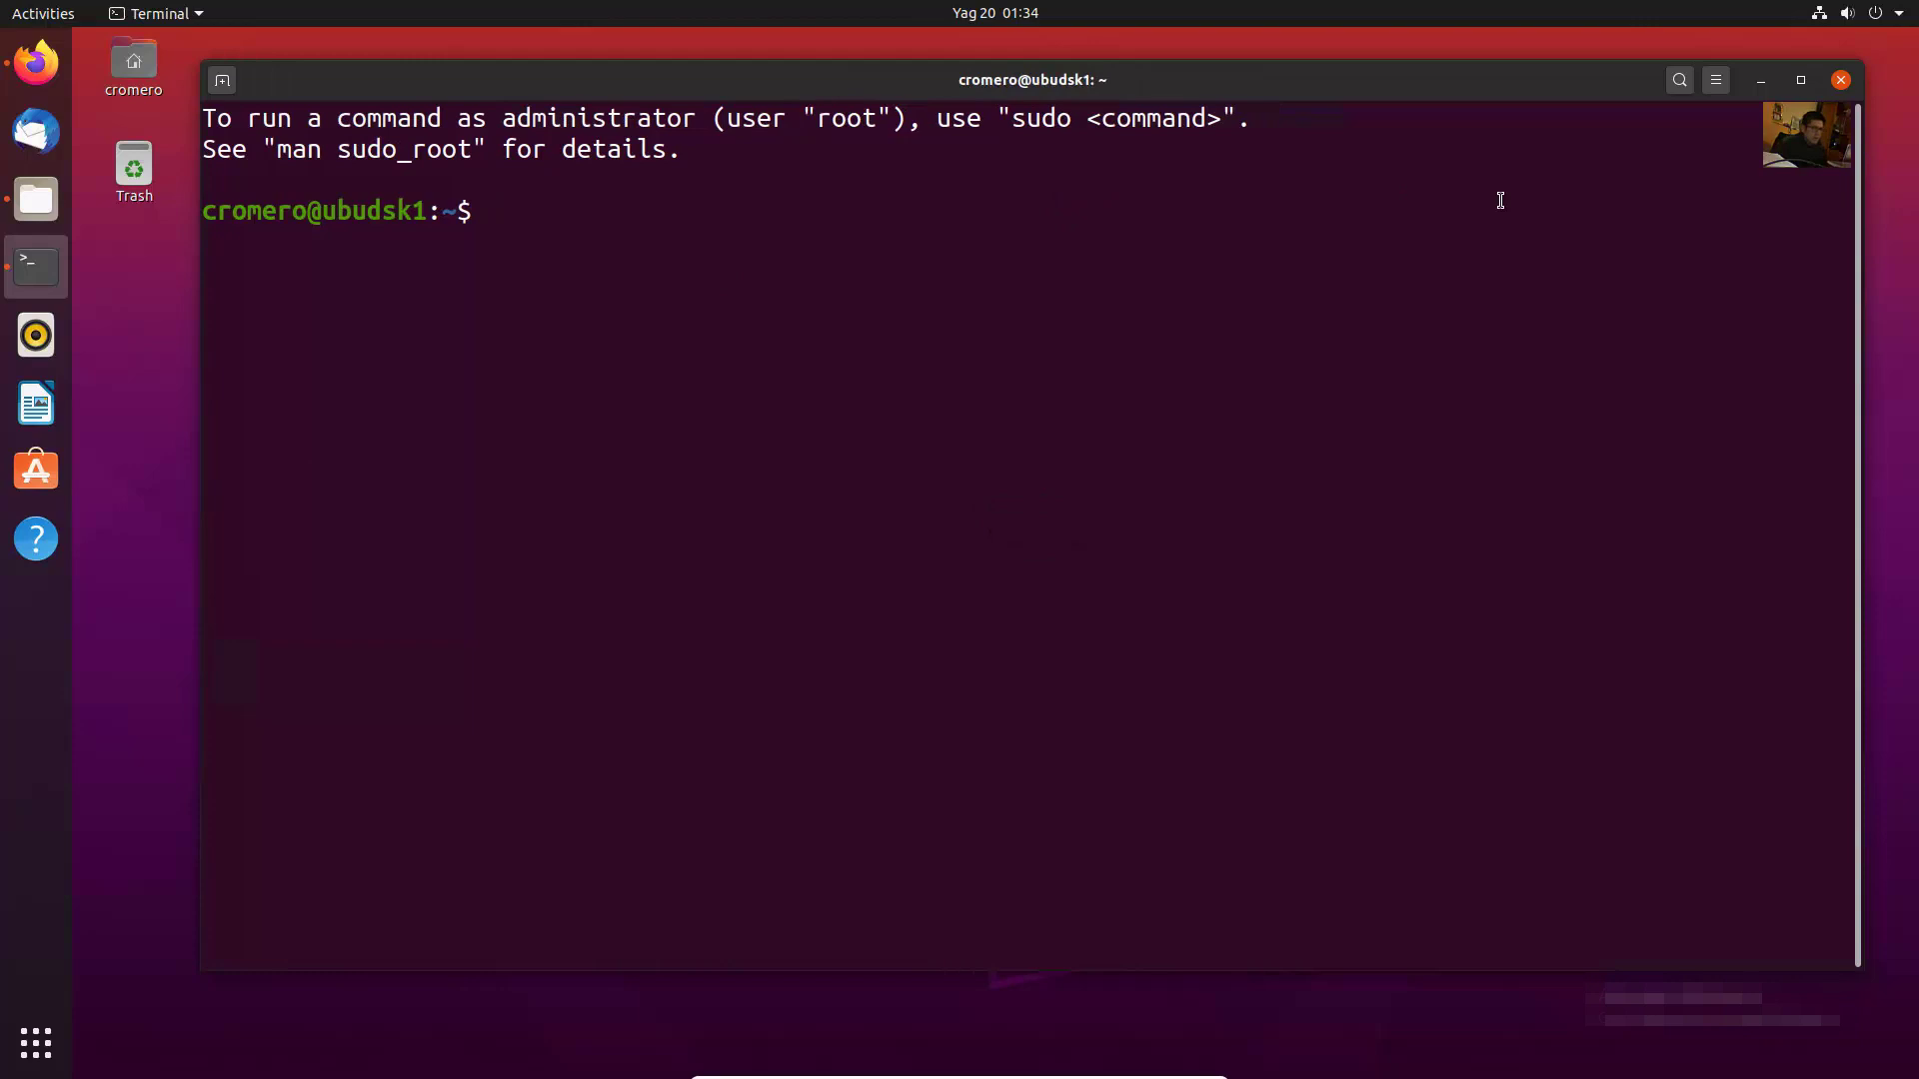
{"action": "type", "text": "cd Do"}
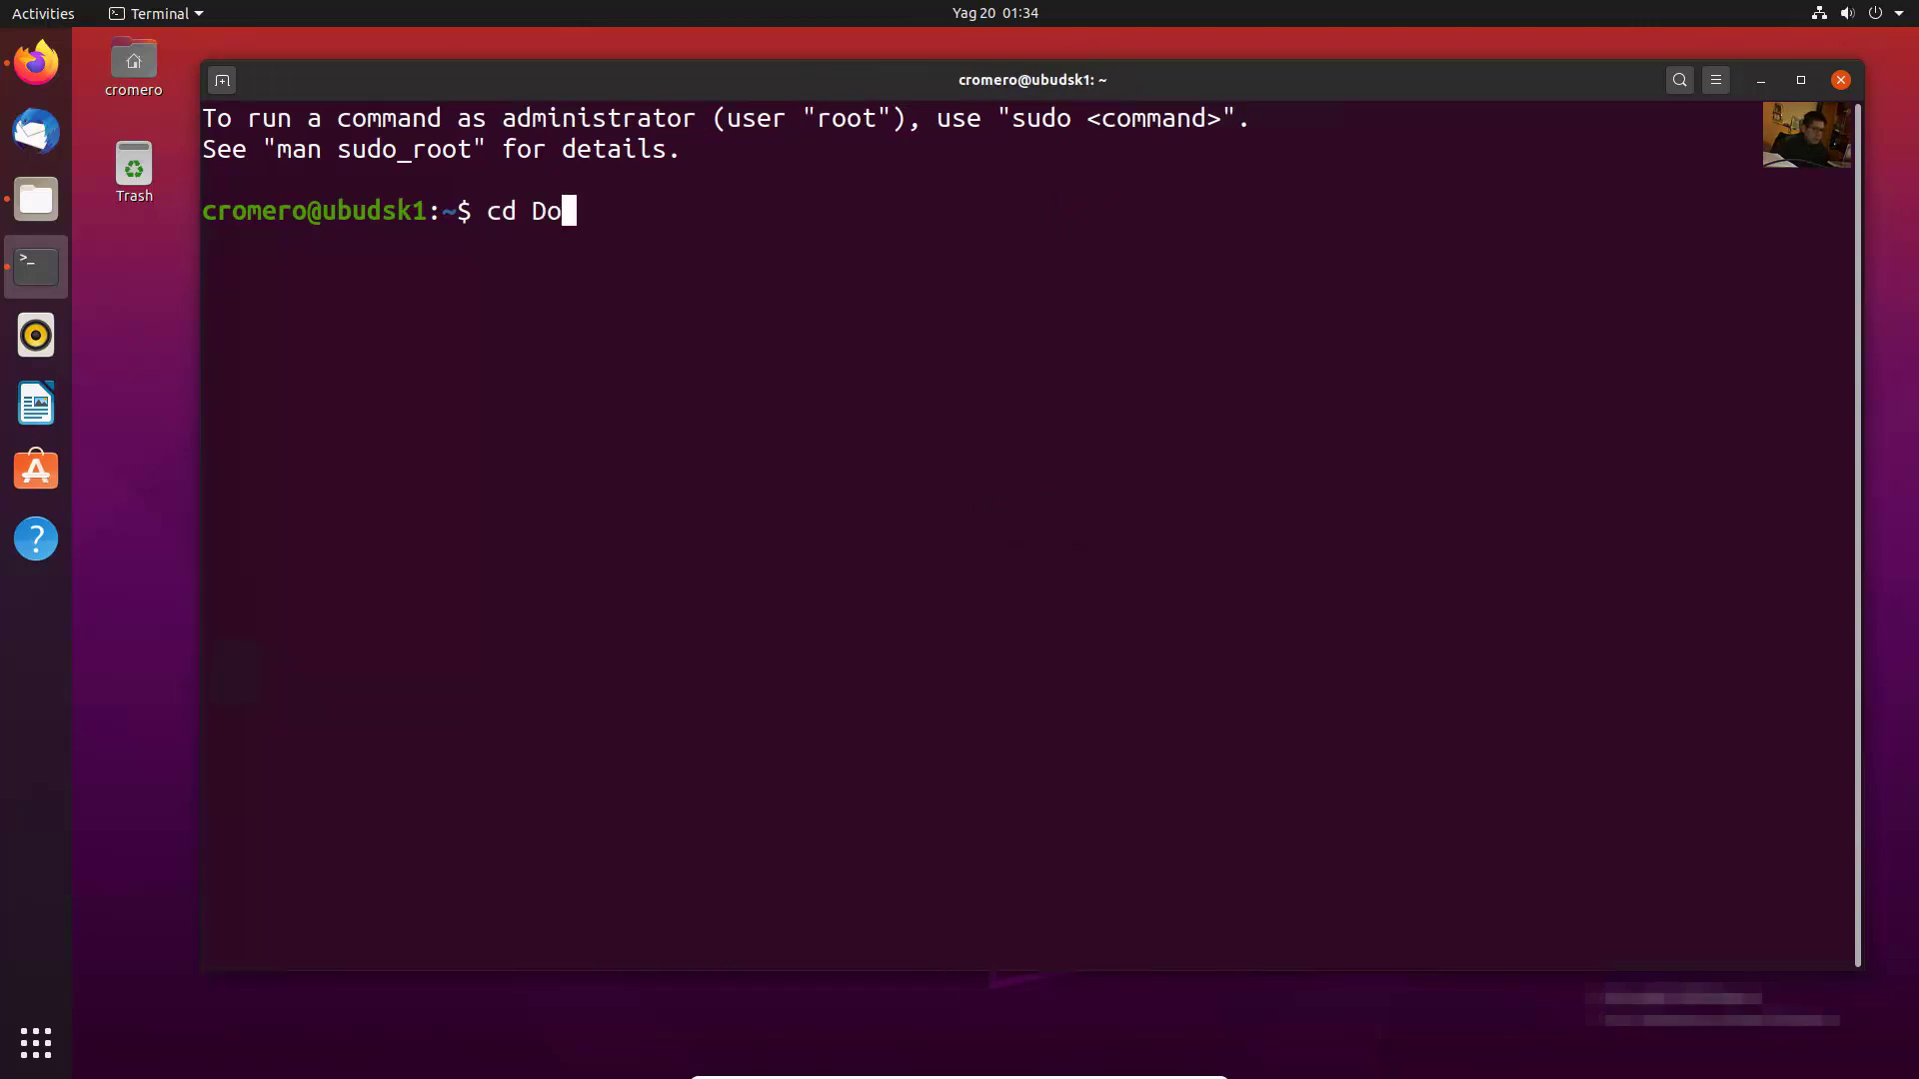
{"action": "type", "text": "wnlo"}
{"action": "type", "text": "ads"}
{"action": "key", "text": "Return"}
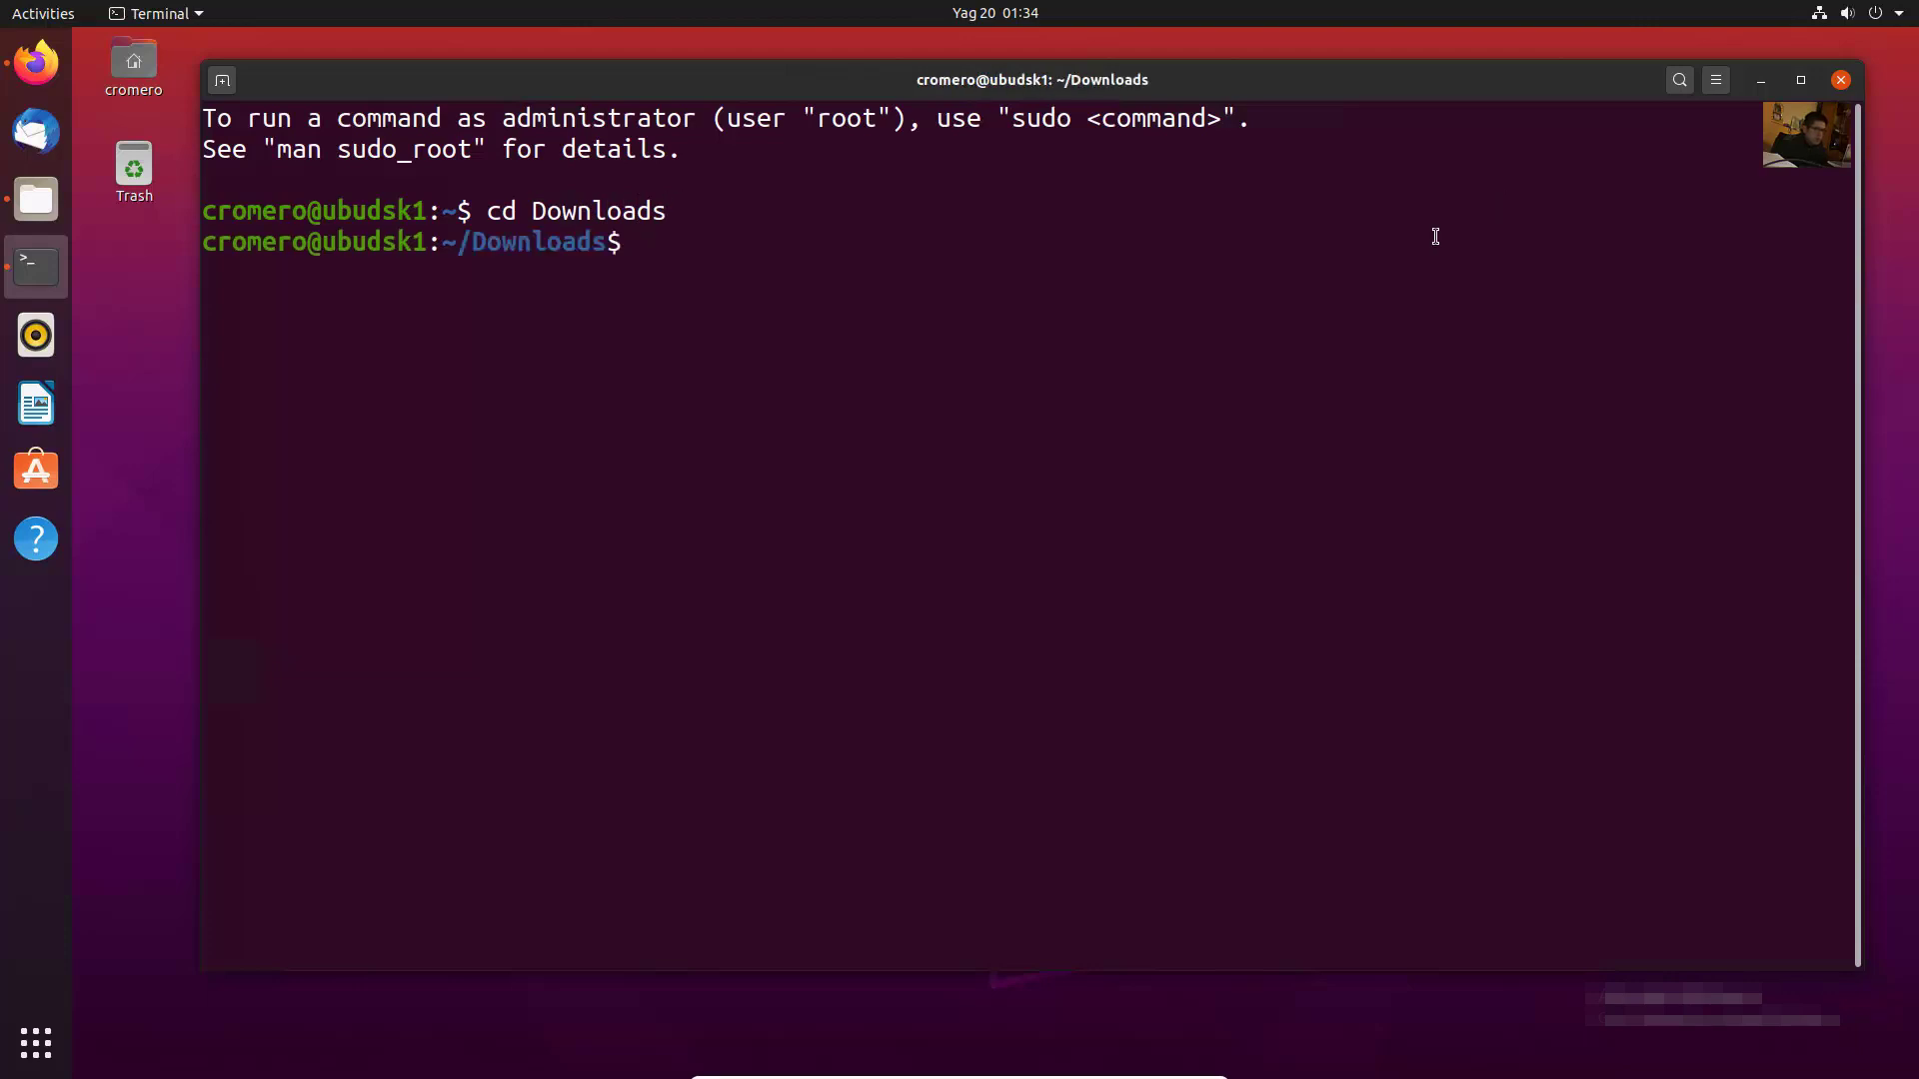
{"action": "left_click_drag", "start_coordinate": [472, 238], "coordinate": [686, 257]}
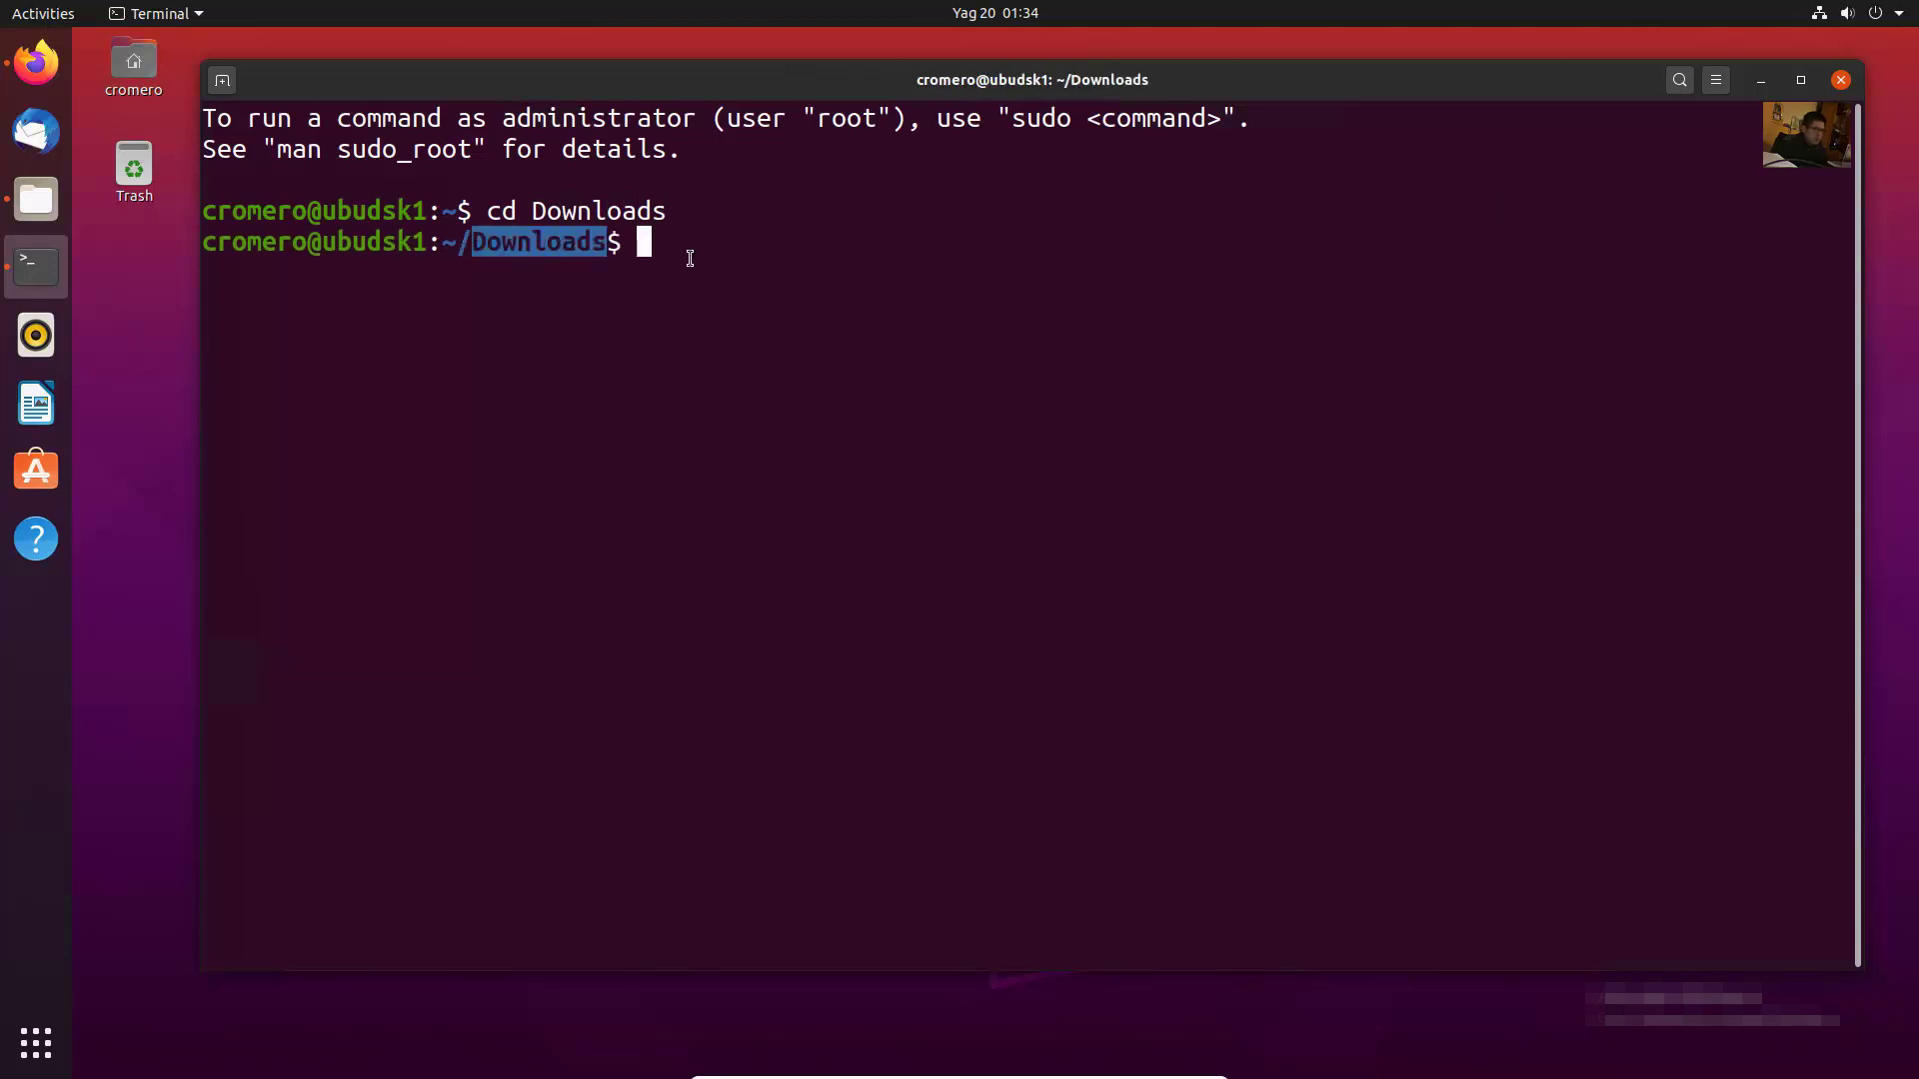
- List Downloads with ll, showing the Packet Tracer installer lacks execute permission
{"action": "left_click", "coordinate": [734, 246]}
{"action": "type", "text": "ll"}
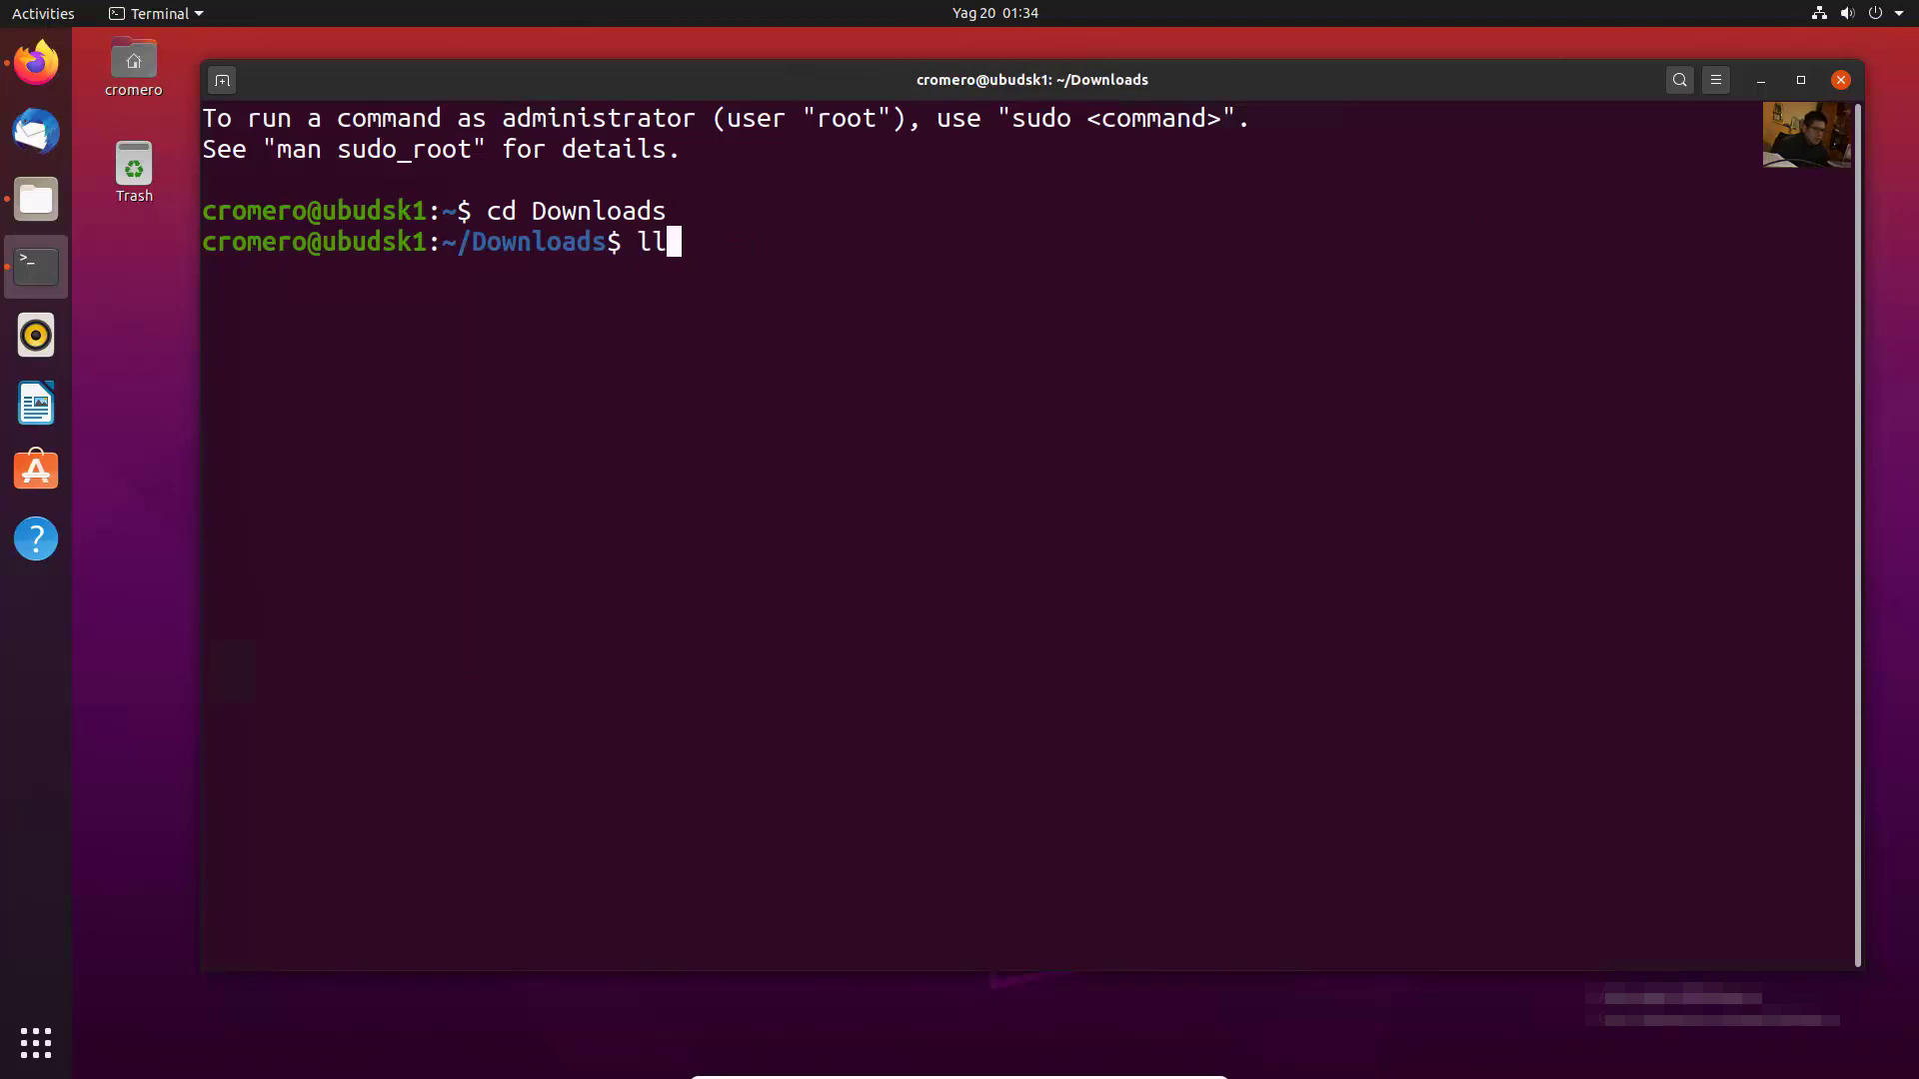
{"action": "key", "text": "Return"}
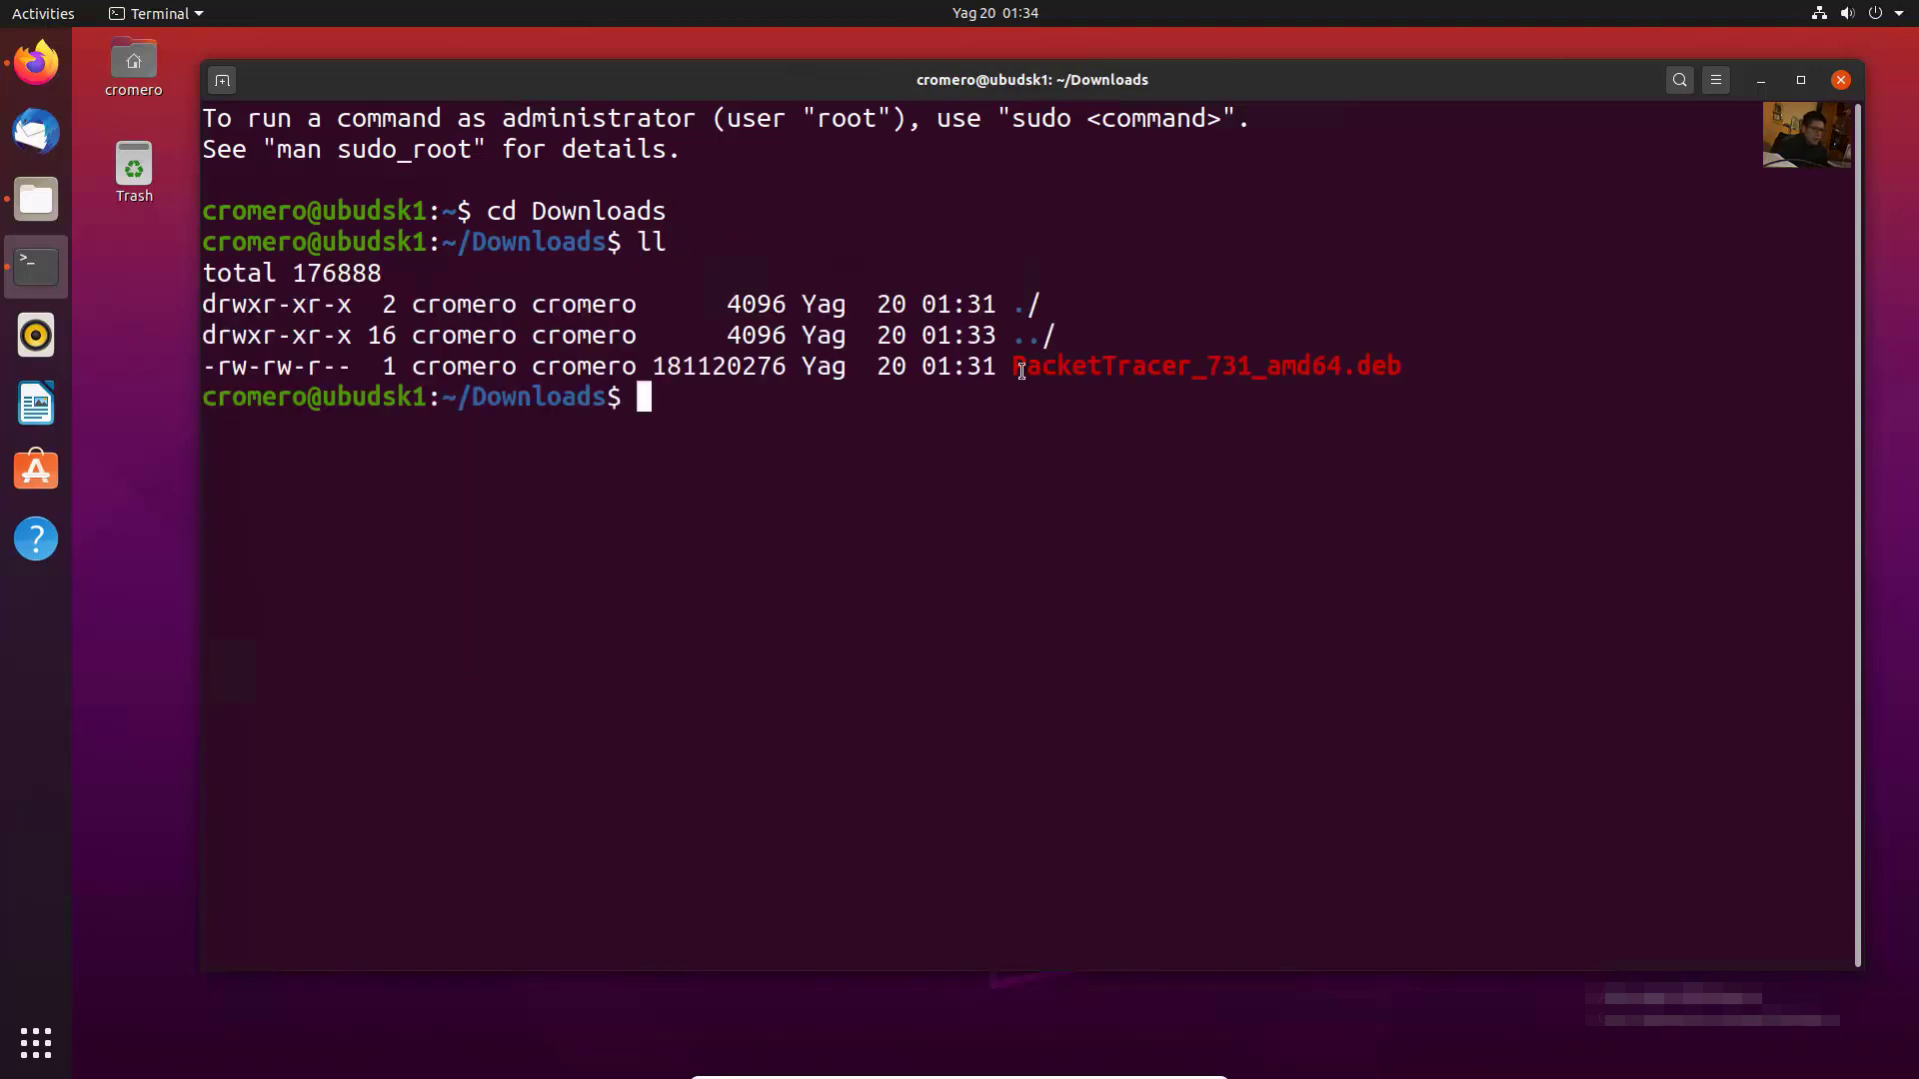
{"action": "left_click_drag", "start_coordinate": [1016, 367], "coordinate": [1310, 380]}
{"action": "left_click", "coordinate": [1063, 372]}
{"action": "left_click_drag", "start_coordinate": [1017, 367], "coordinate": [1398, 364]}
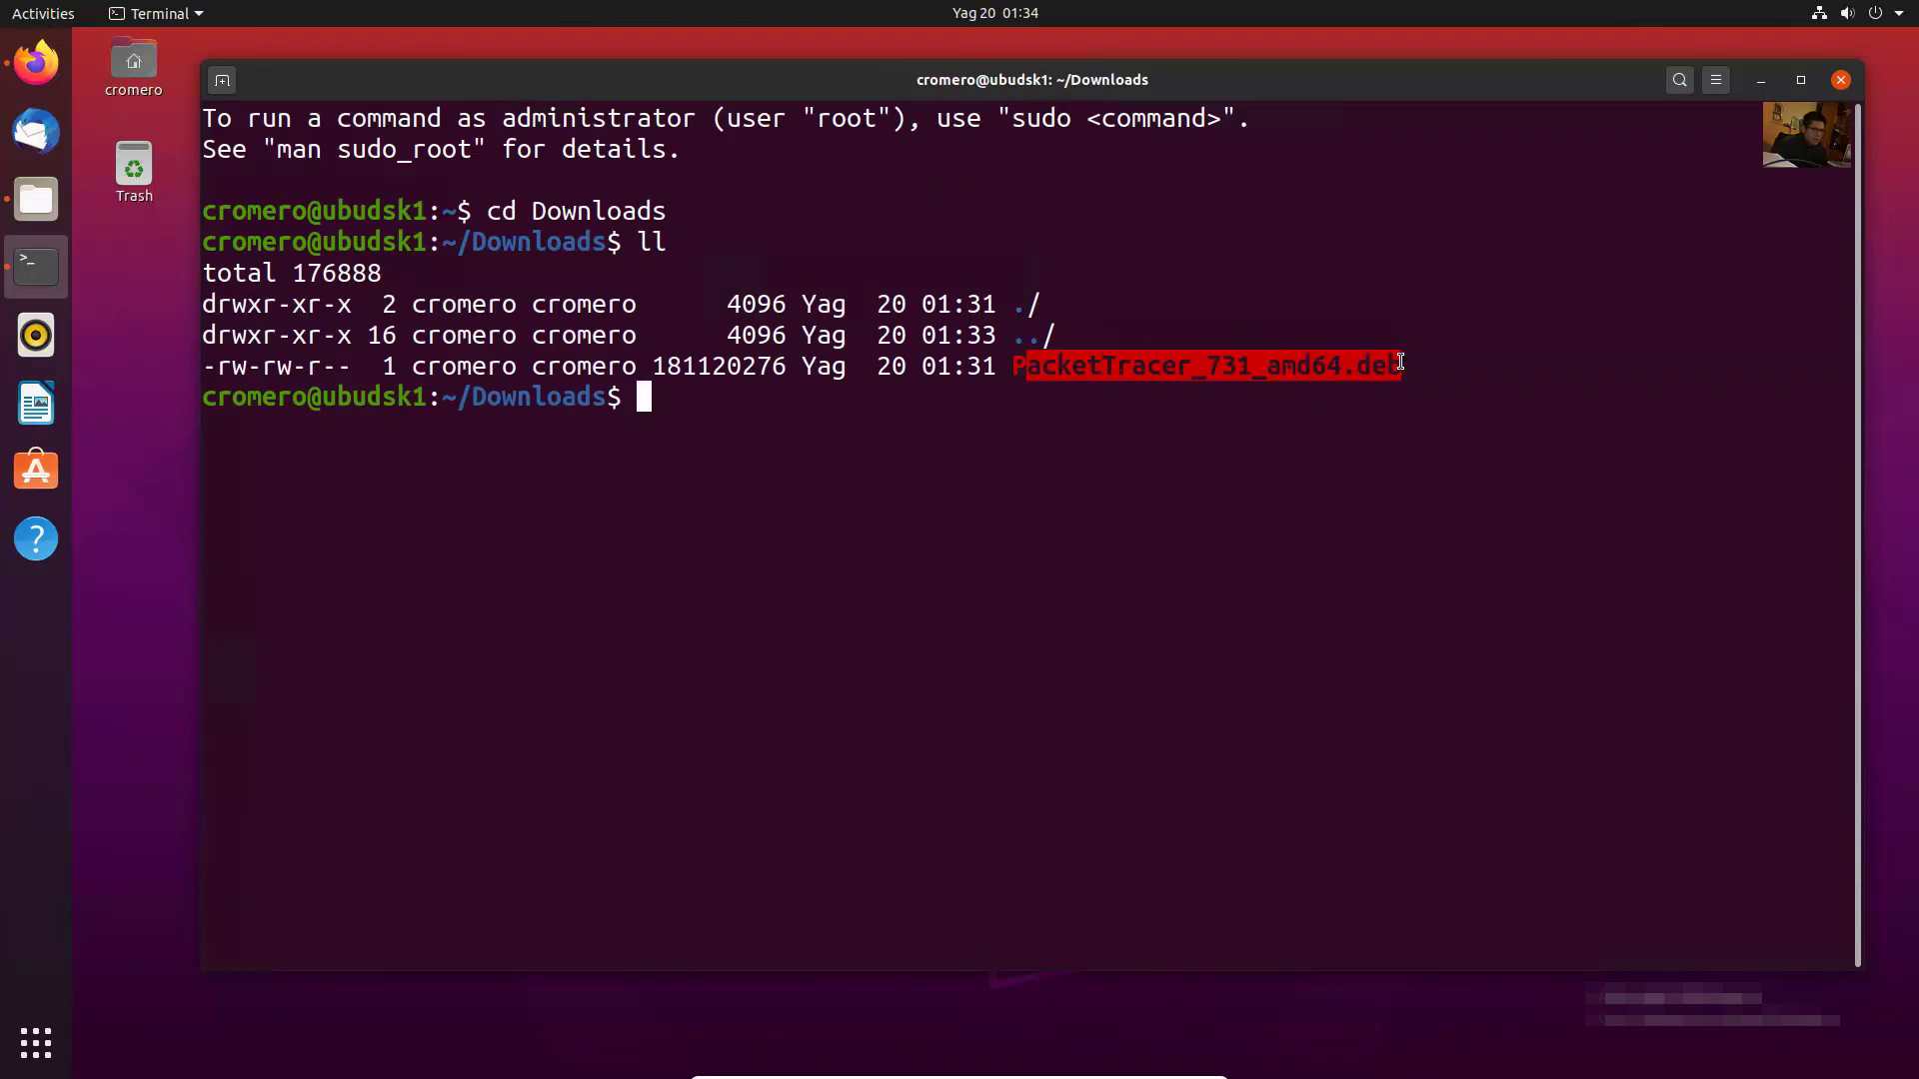
{"action": "left_click", "coordinate": [343, 370]}
{"action": "left_click_drag", "start_coordinate": [344, 365], "coordinate": [348, 386]}
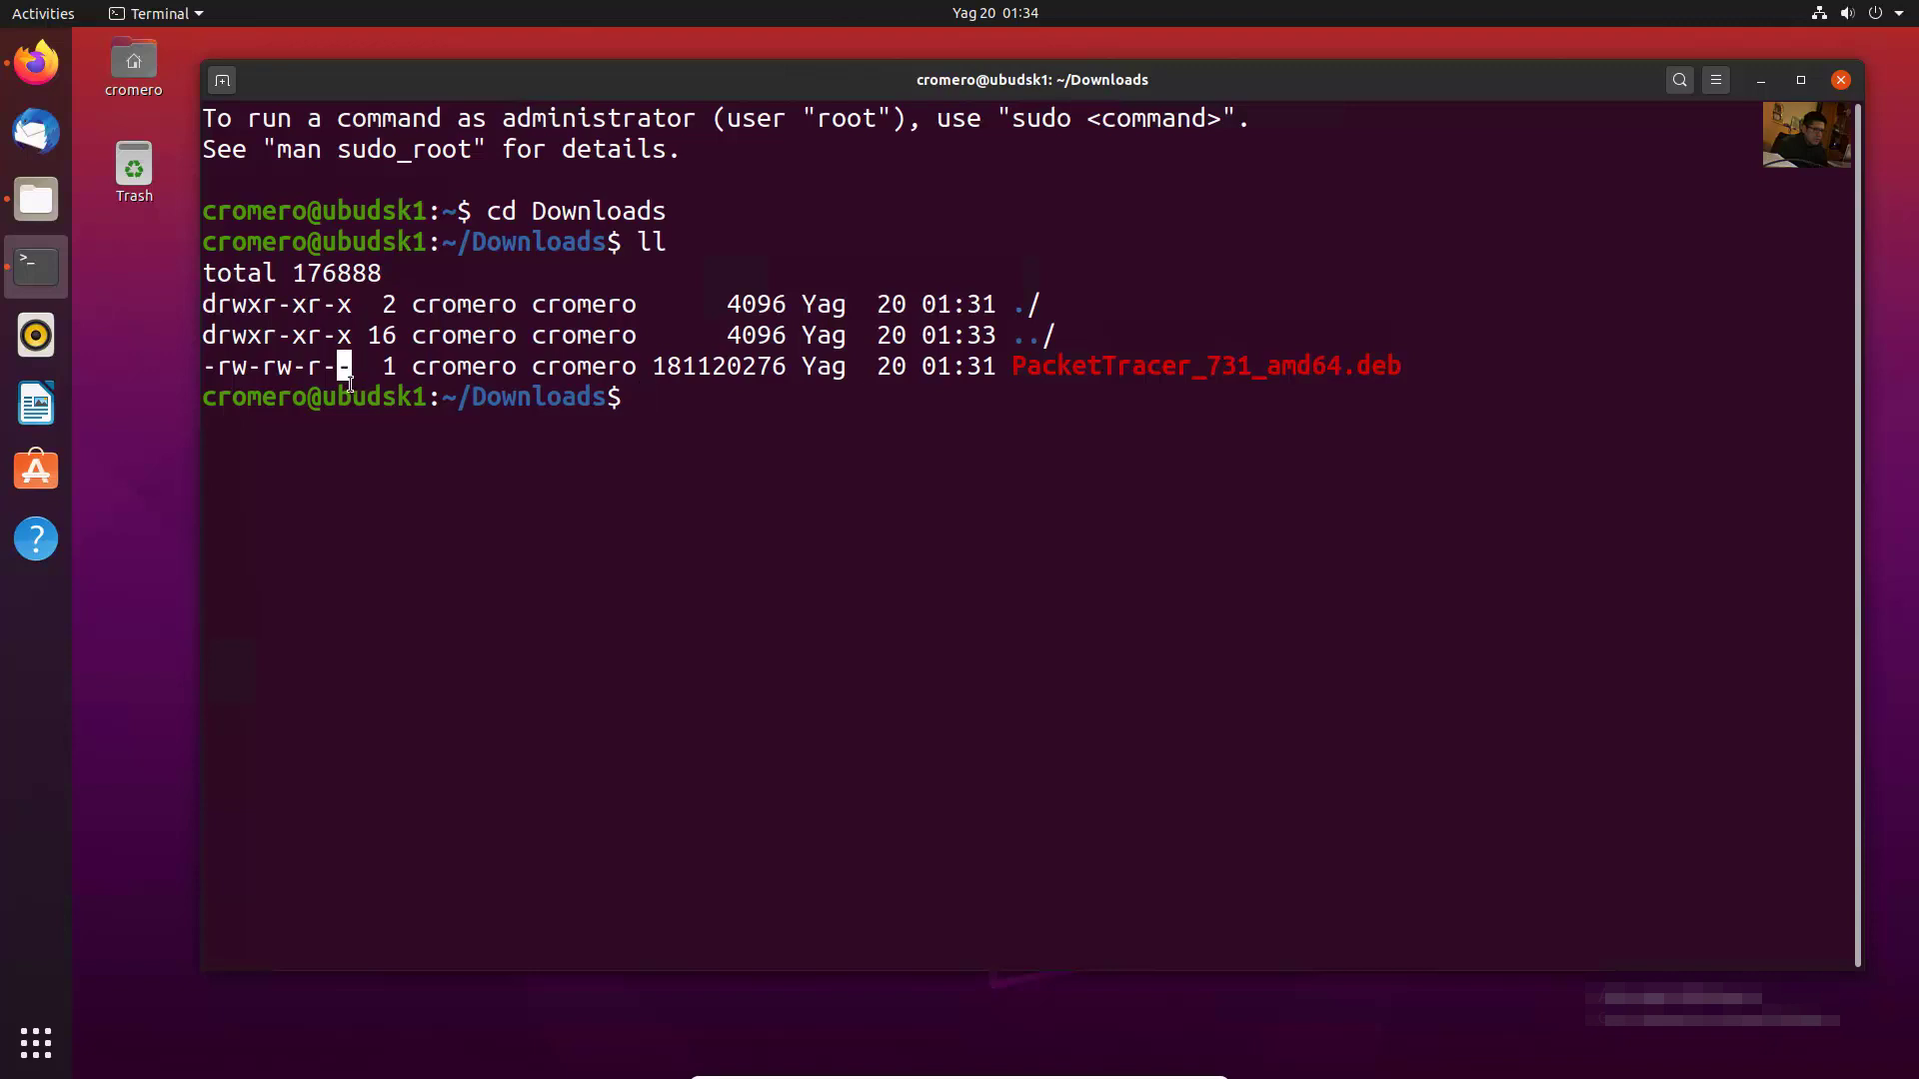
{"action": "left_click", "coordinate": [820, 417]}
{"action": "type", "text": "sudo "}
{"action": "type", "text": "chmod"}
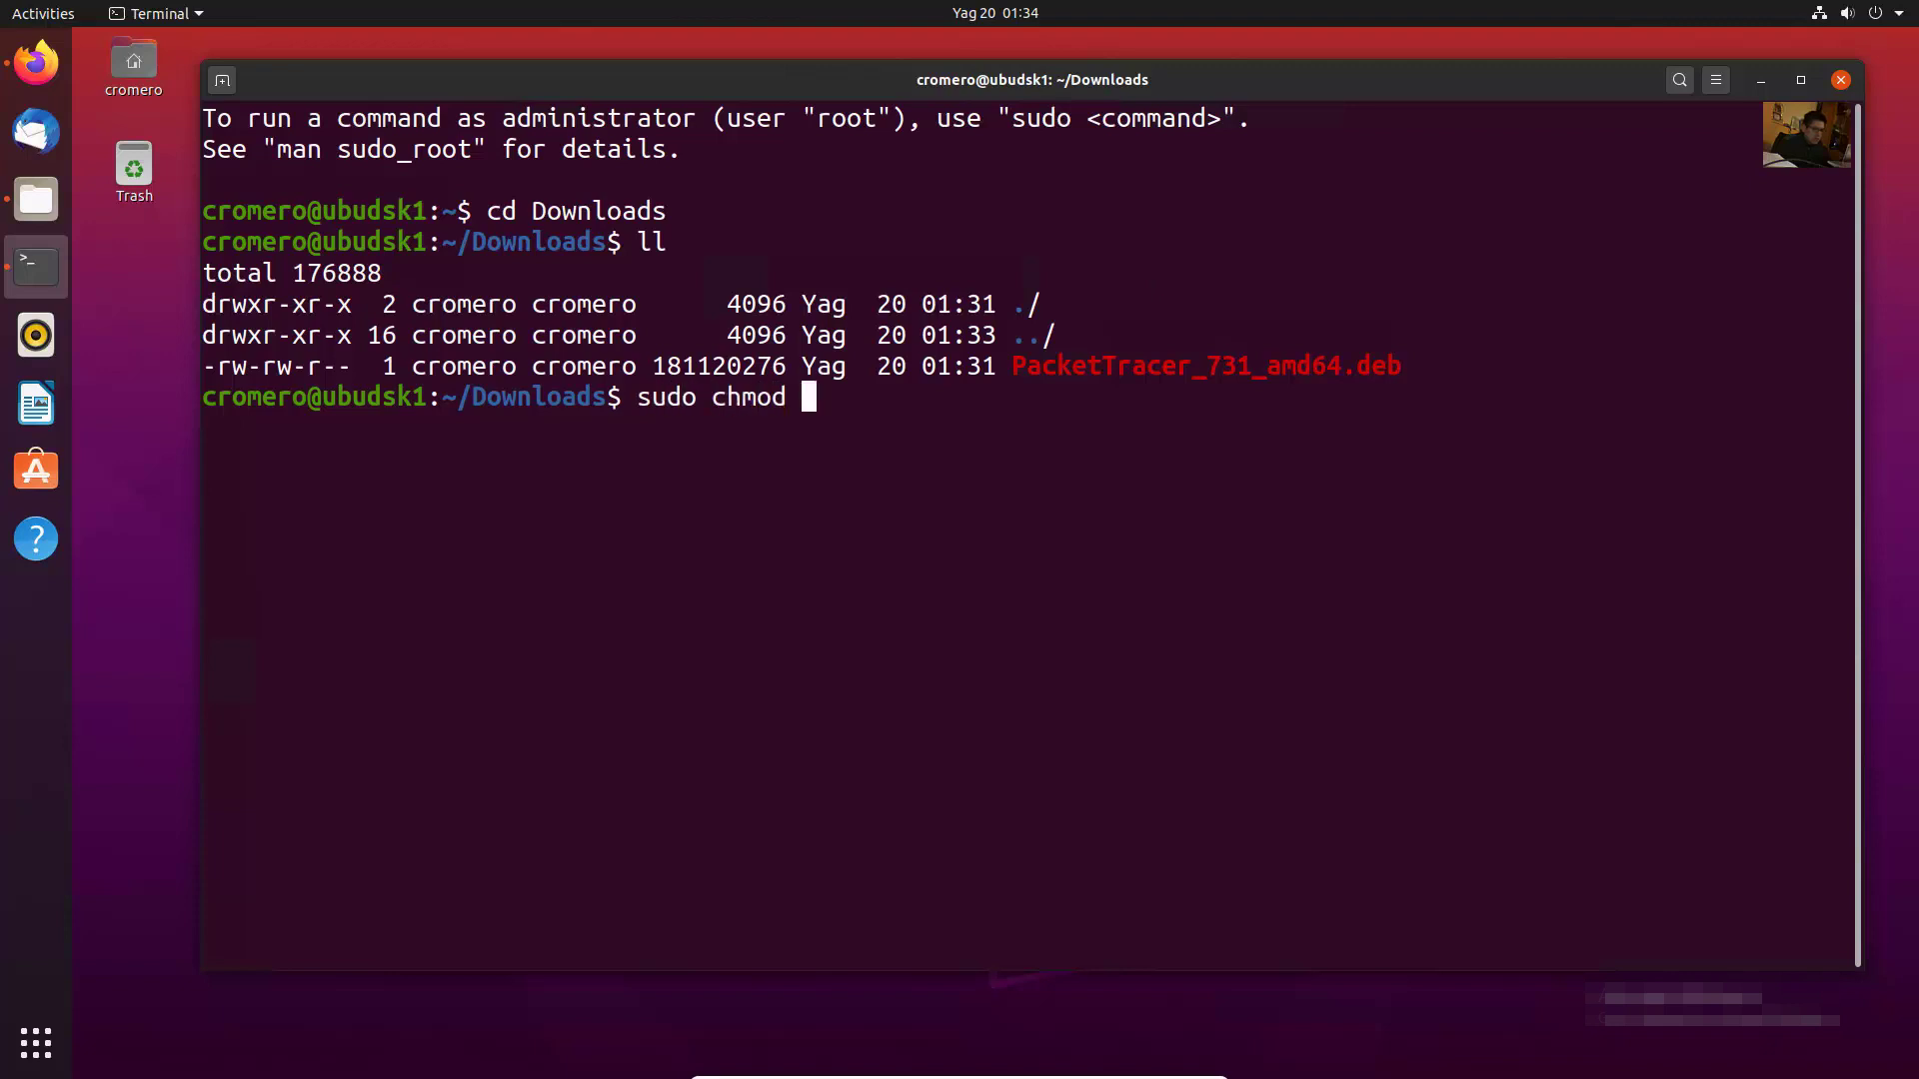
{"action": "type", "text": " +x "}
{"action": "type", "text": "Pac"}
{"action": "type", "text": "ket"}
- Run sudo chmod +x on PacketTracer_731_amd64.deb and confirm -rwxrwxr-x with ll
{"action": "key", "text": "Tab"}
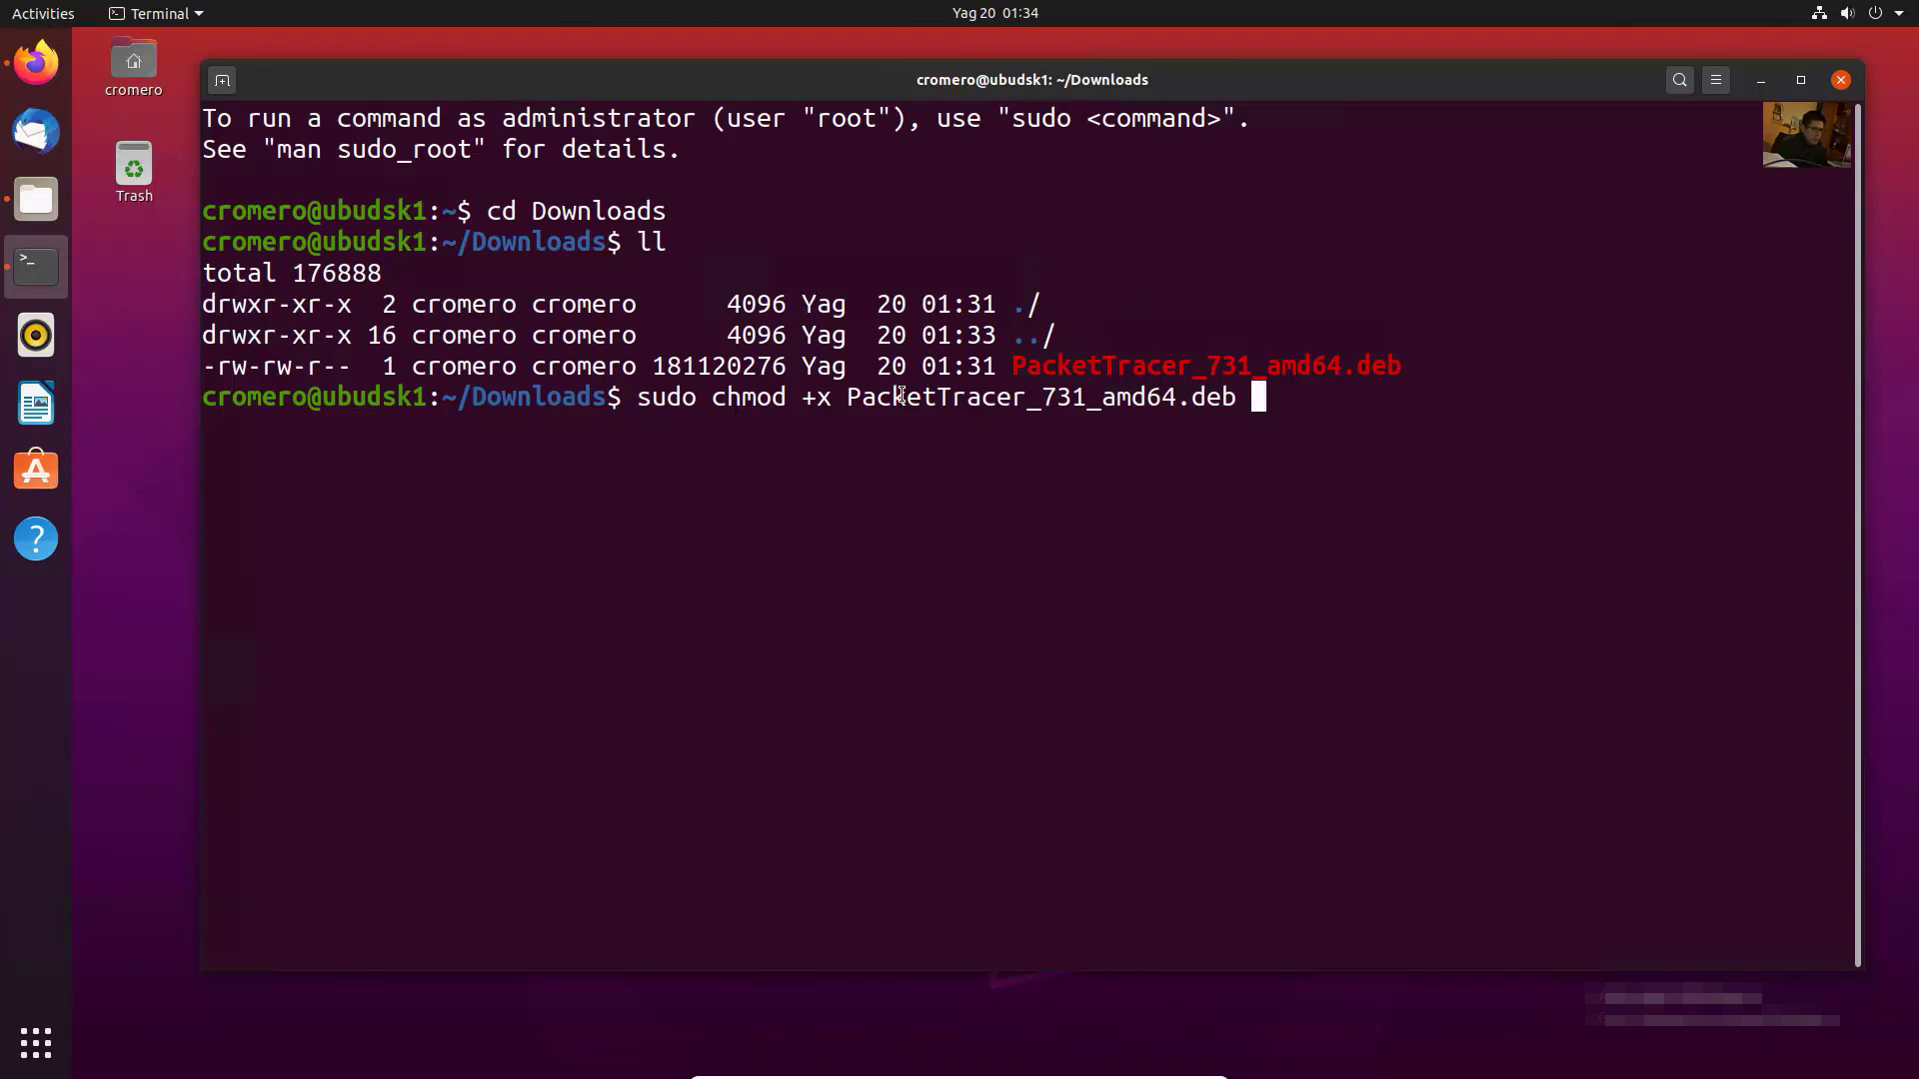
{"action": "left_click_drag", "start_coordinate": [848, 397], "coordinate": [1244, 397]}
{"action": "left_click", "coordinate": [1274, 395]}
{"action": "key", "text": "Return"}
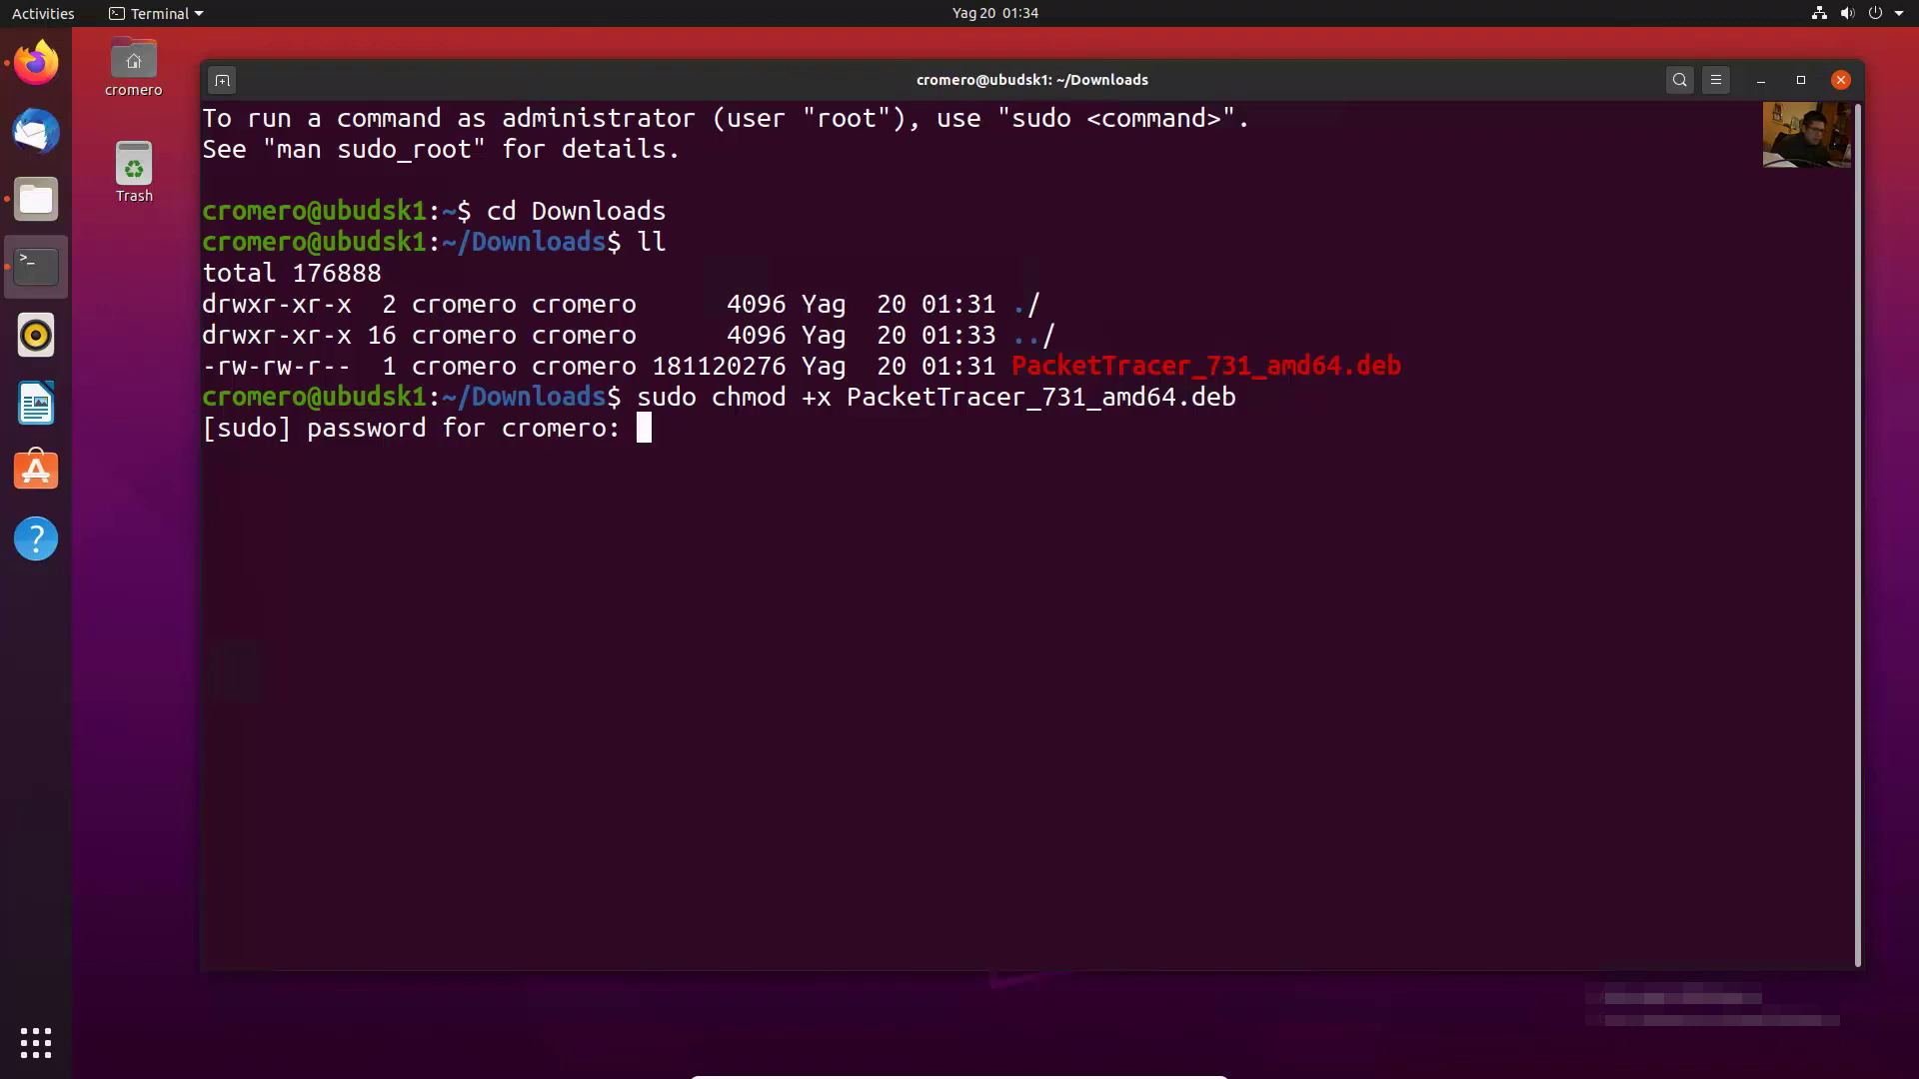
{"action": "key", "text": "Return"}
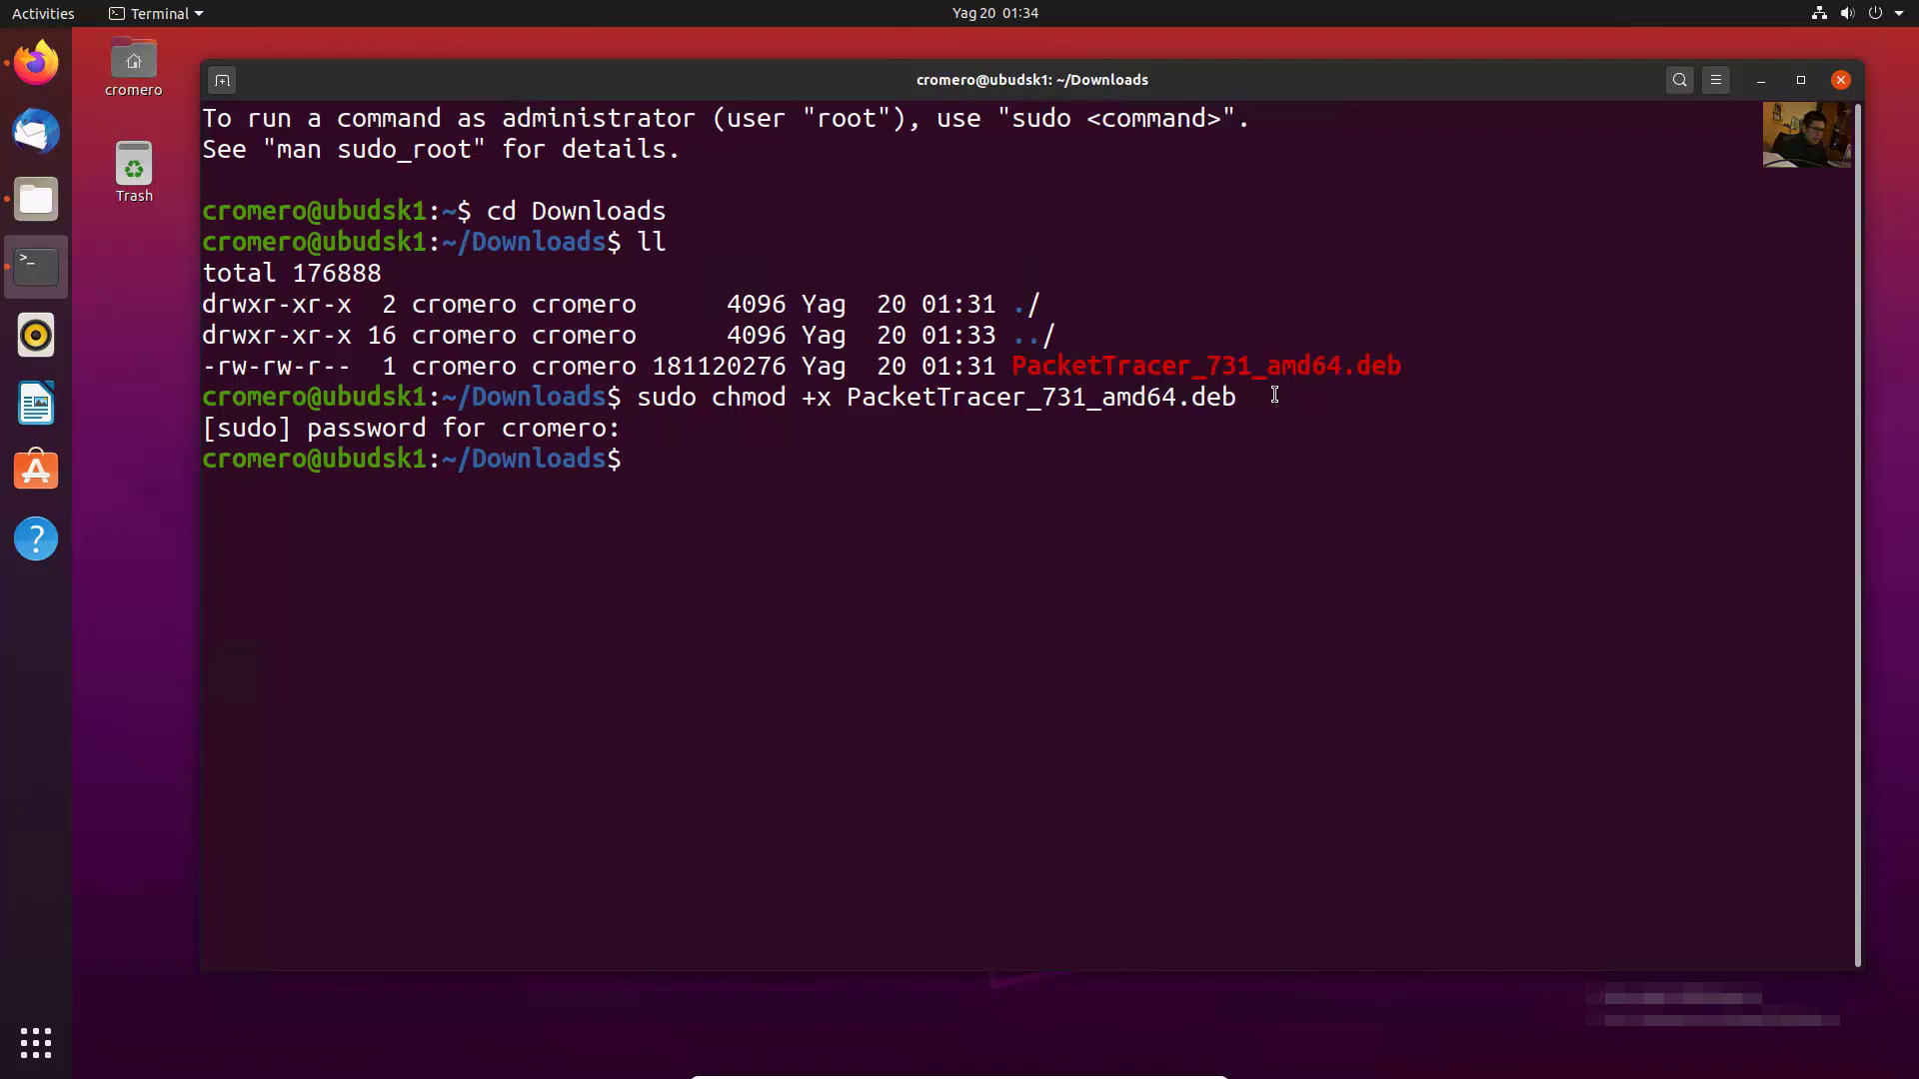
{"action": "type", "text": "ll"}
{"action": "key", "text": "Return"}
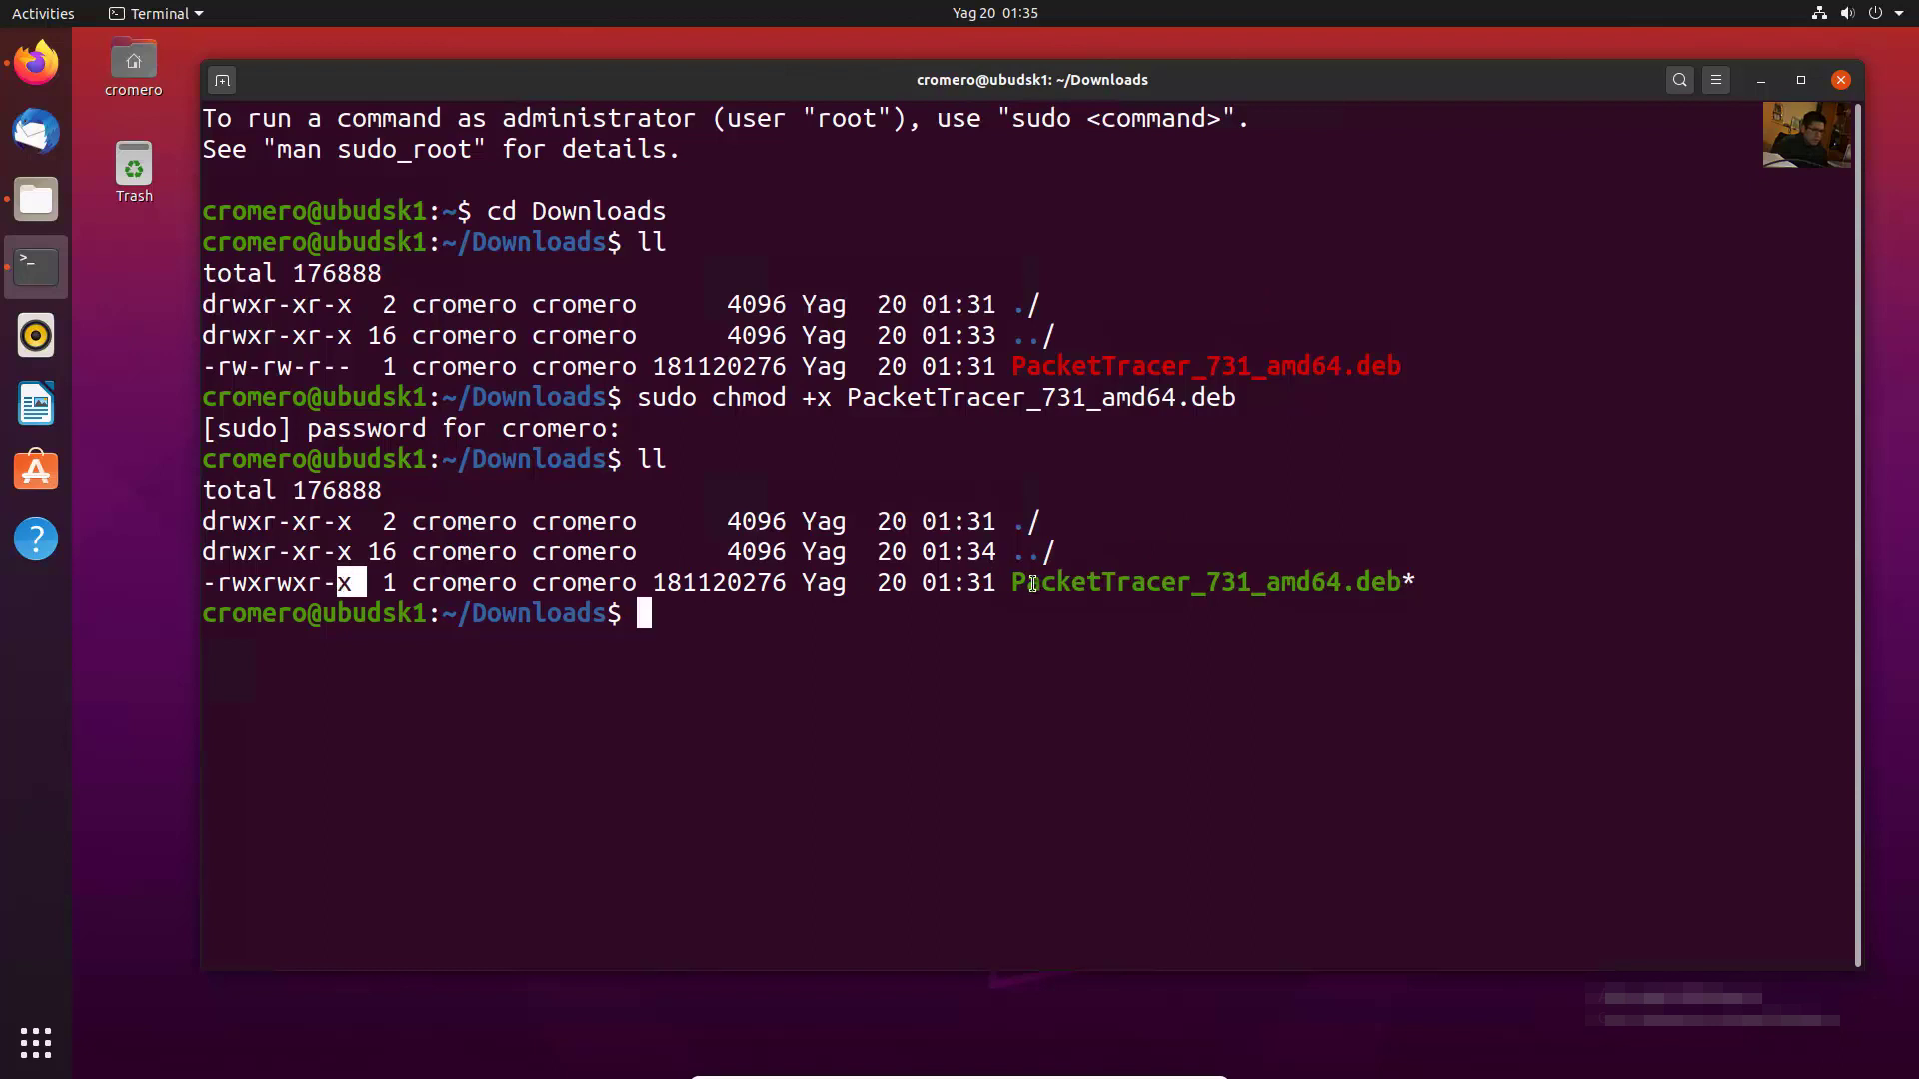
{"action": "left_click_drag", "start_coordinate": [1016, 583], "coordinate": [1453, 588]}
- Run sudo apt install ./PacketTracer_731_amd64.deb and answer Y to continue
{"action": "left_click", "coordinate": [977, 643]}
{"action": "type", "text": "sudo "}
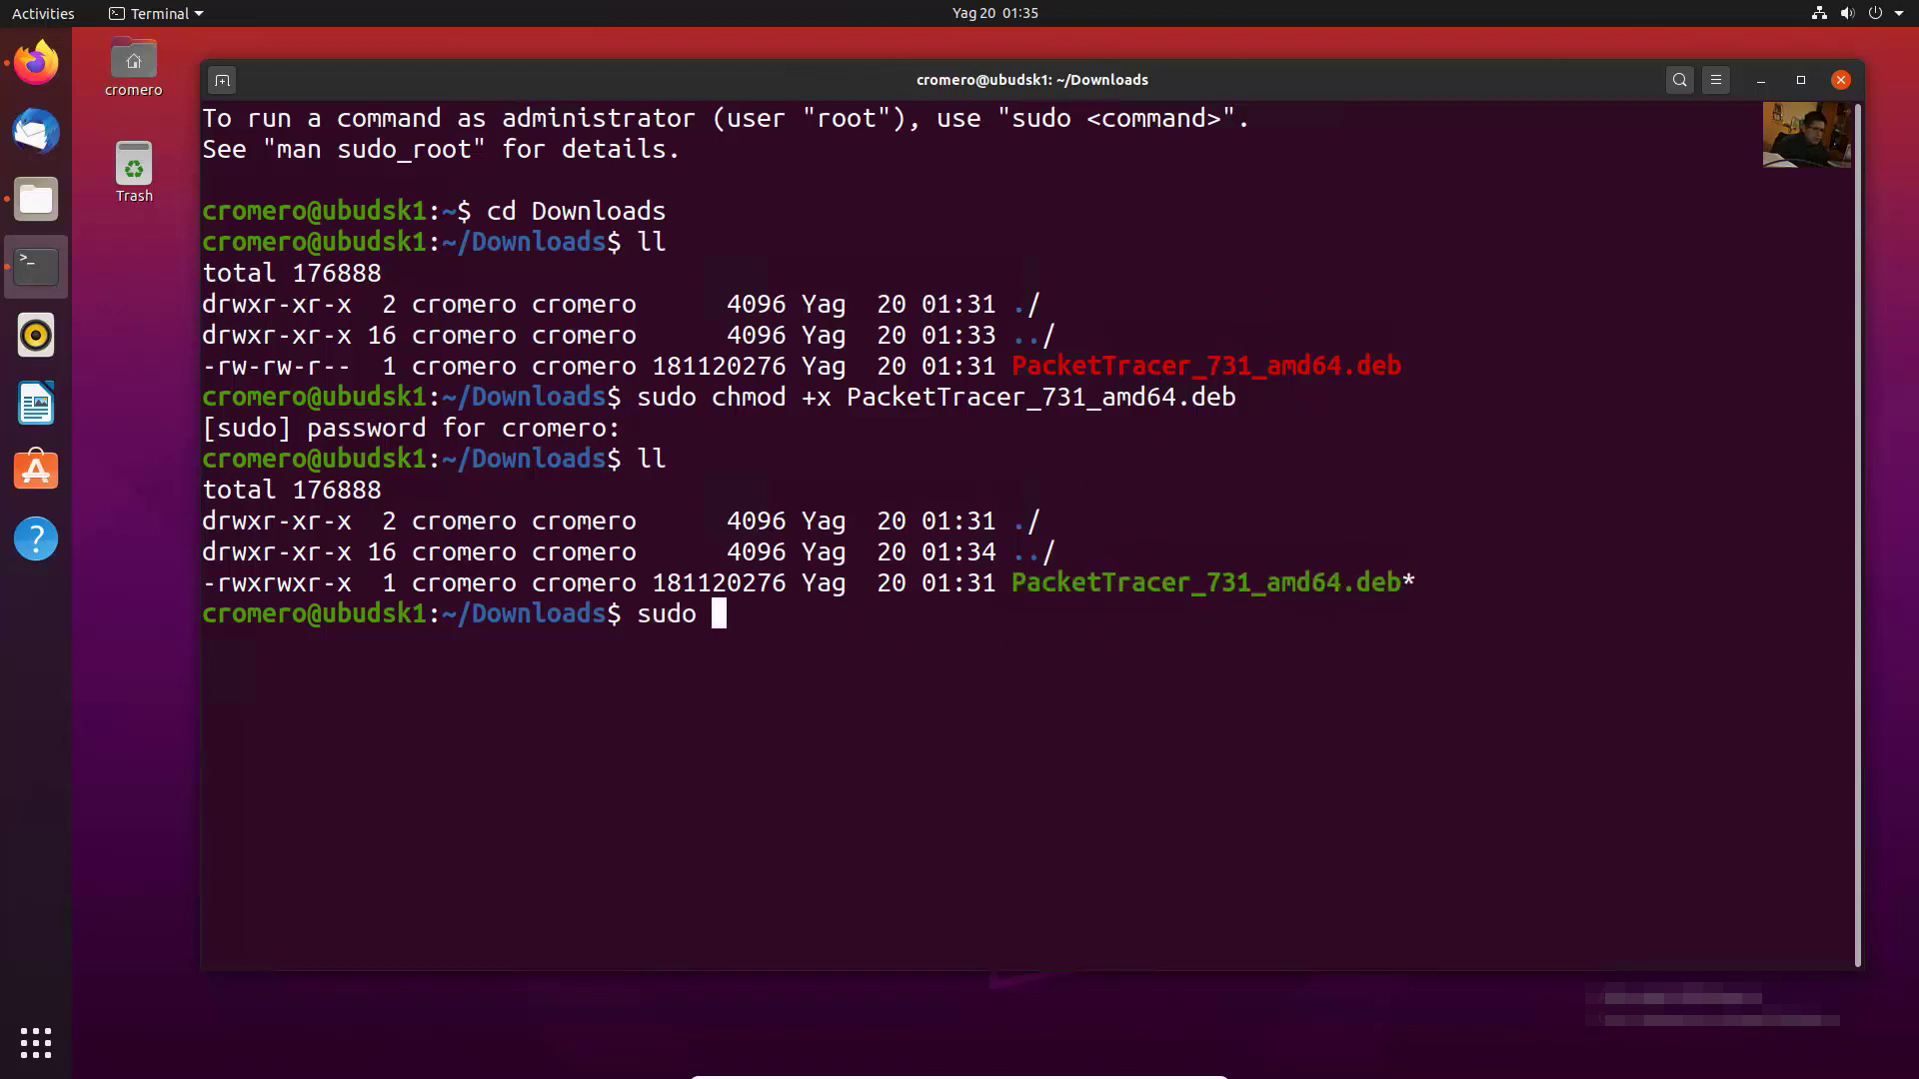
{"action": "type", "text": "apt install "}
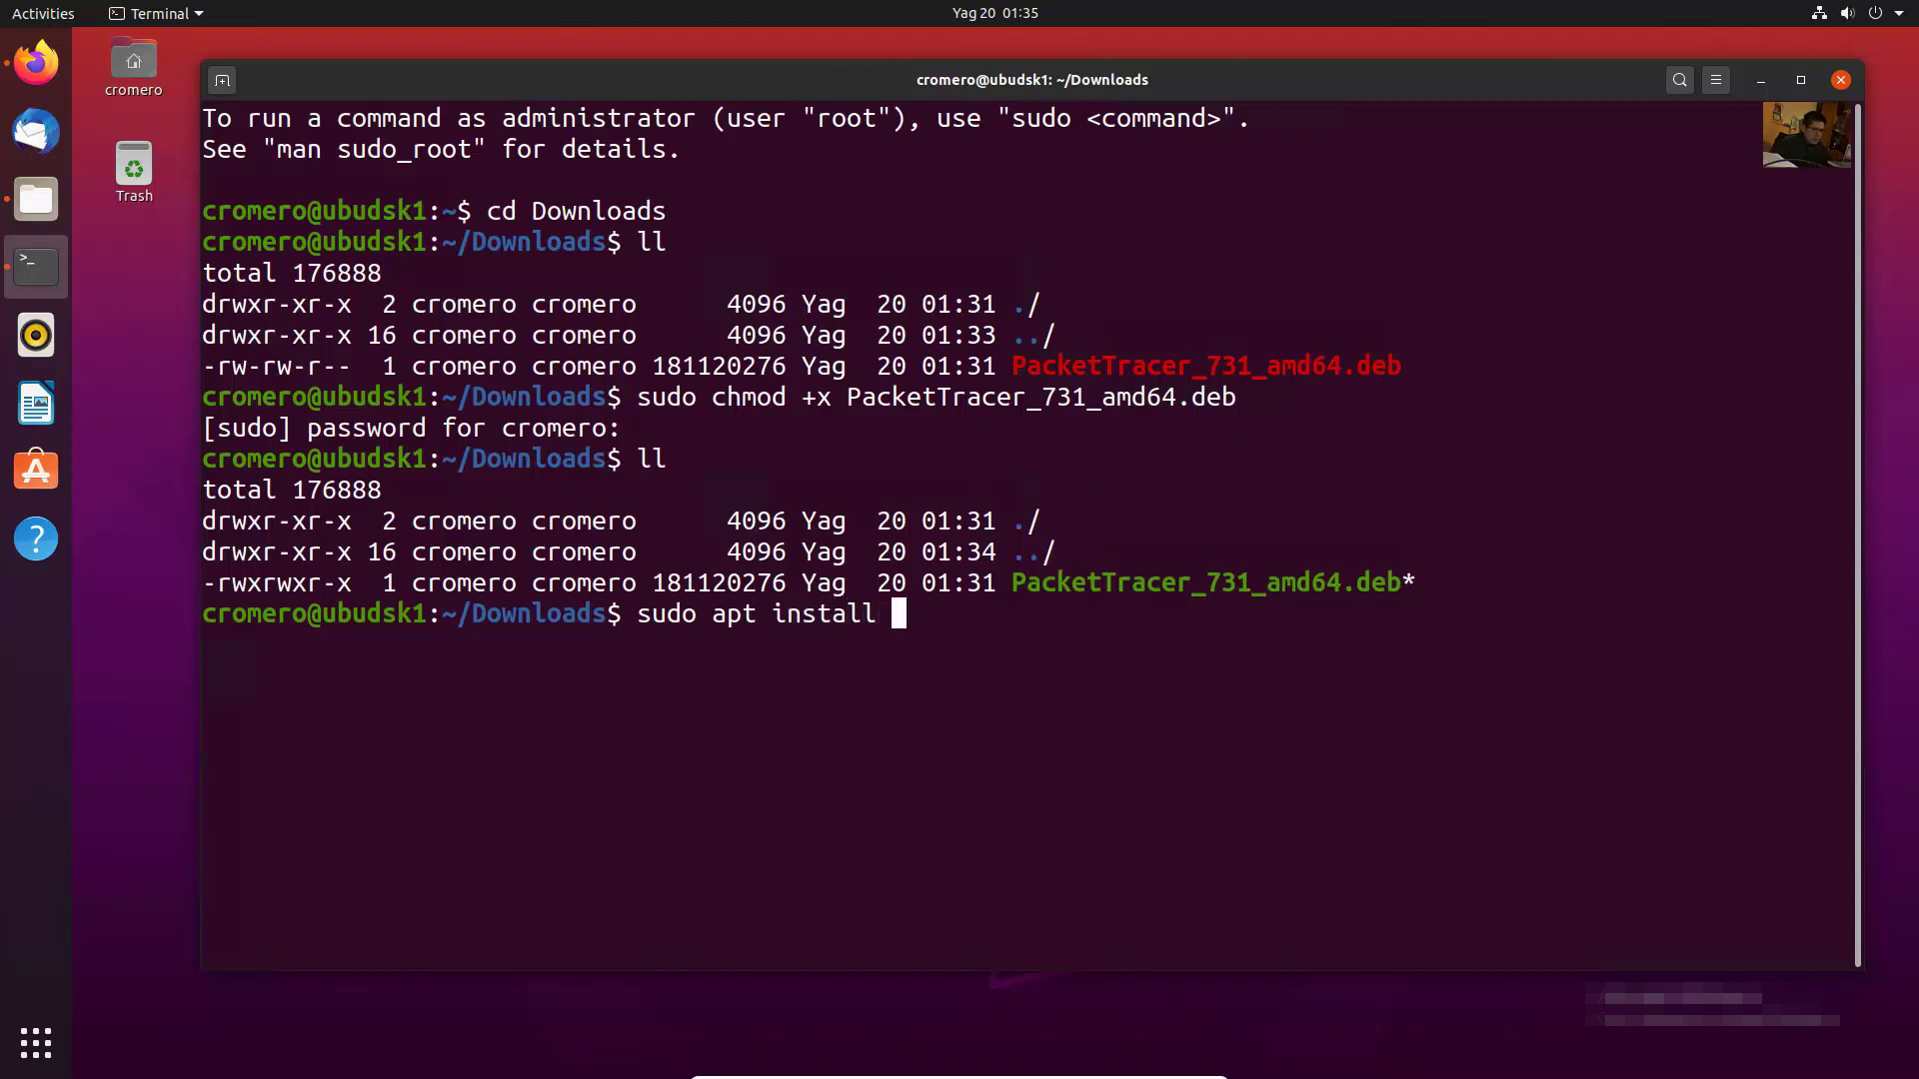
{"action": "type", "text": "./"}
{"action": "type", "text": "Packet"}
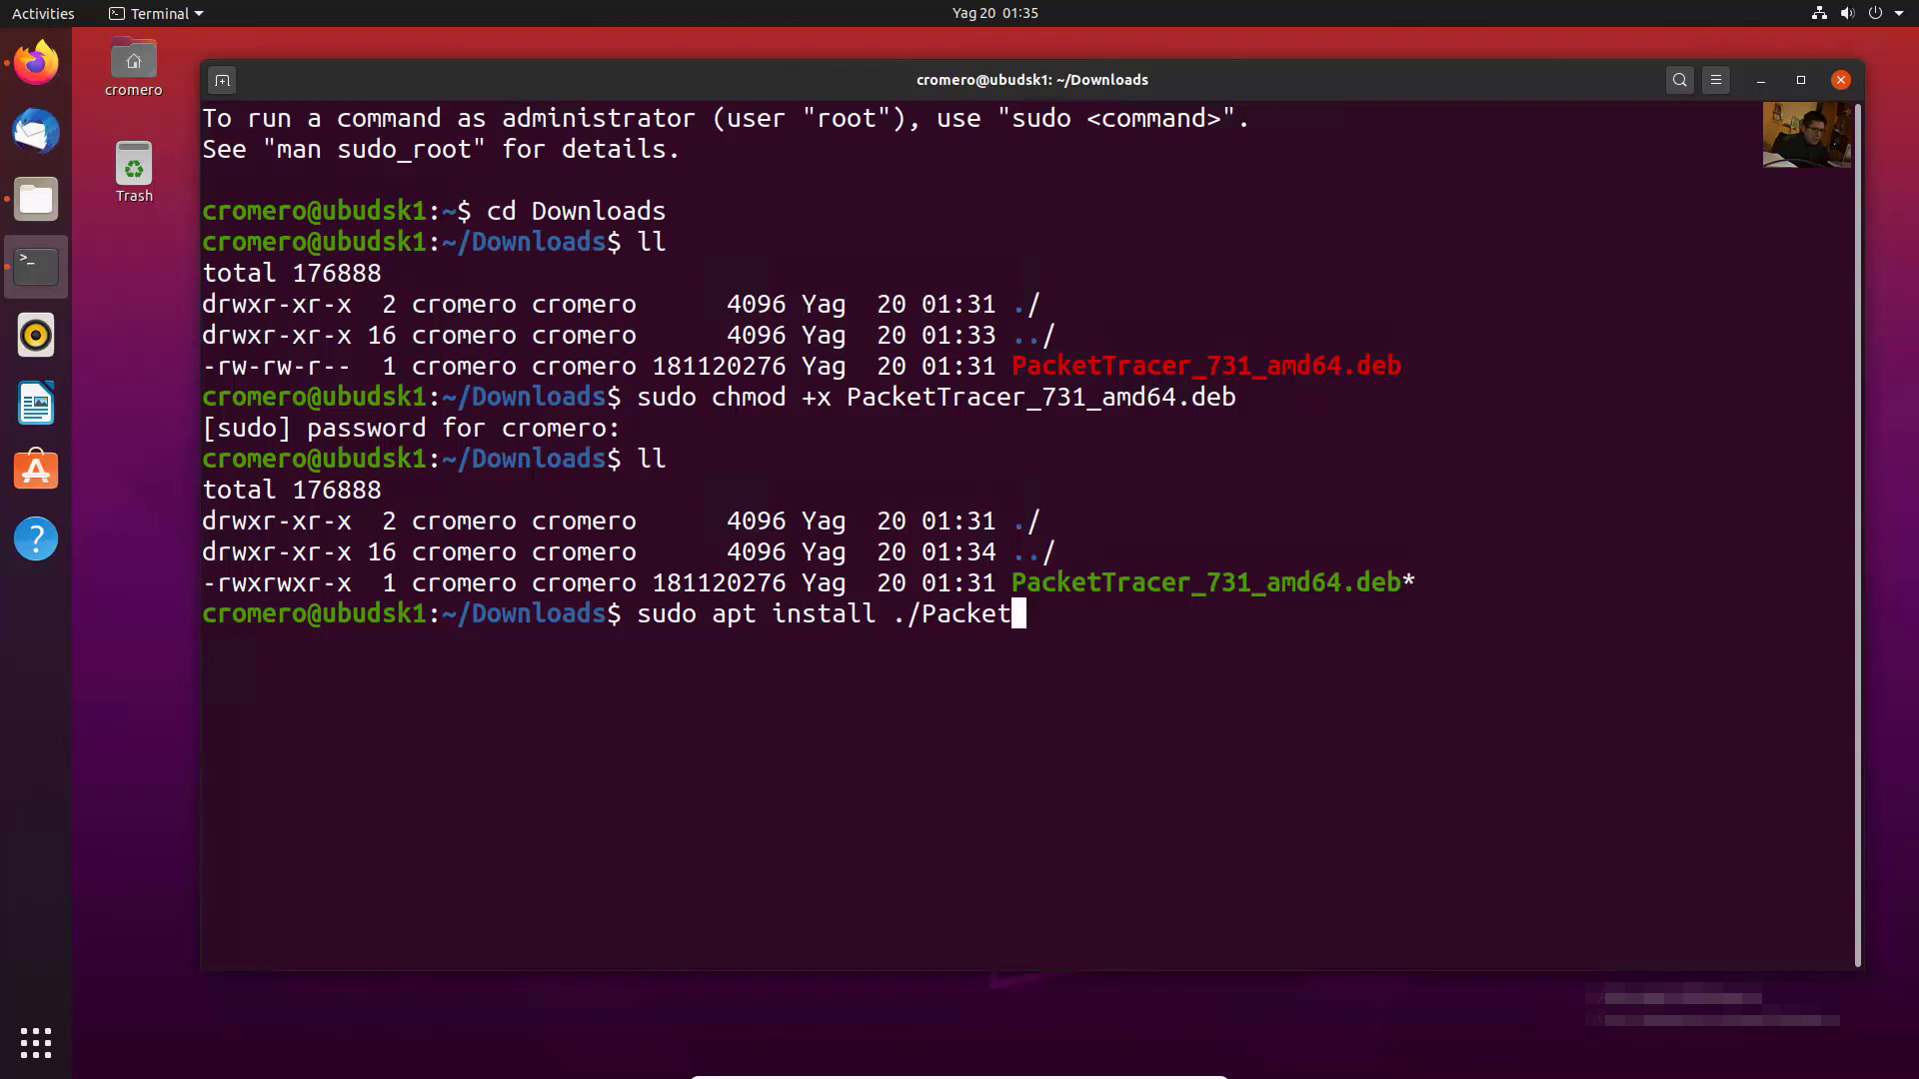
{"action": "type", "text": "t"}
{"action": "key", "text": "Tab"}
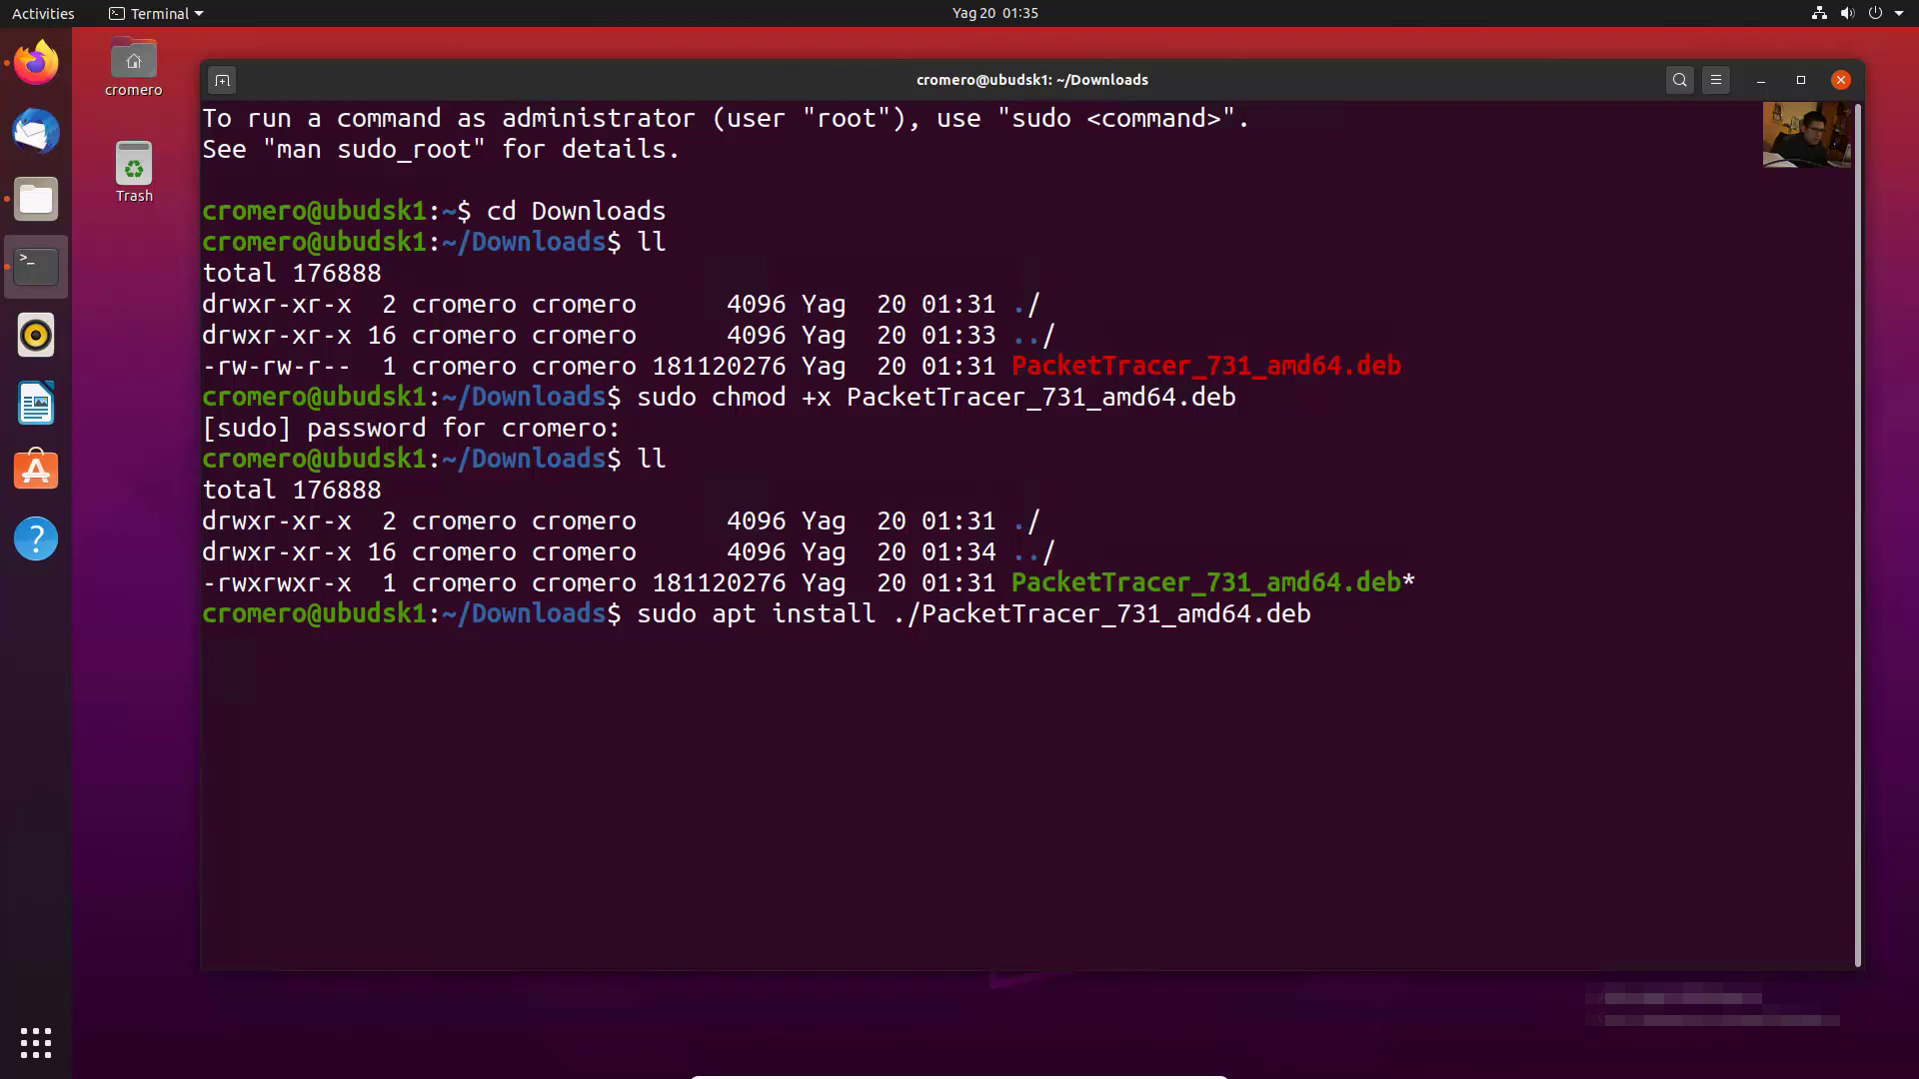
{"action": "key", "text": "Return"}
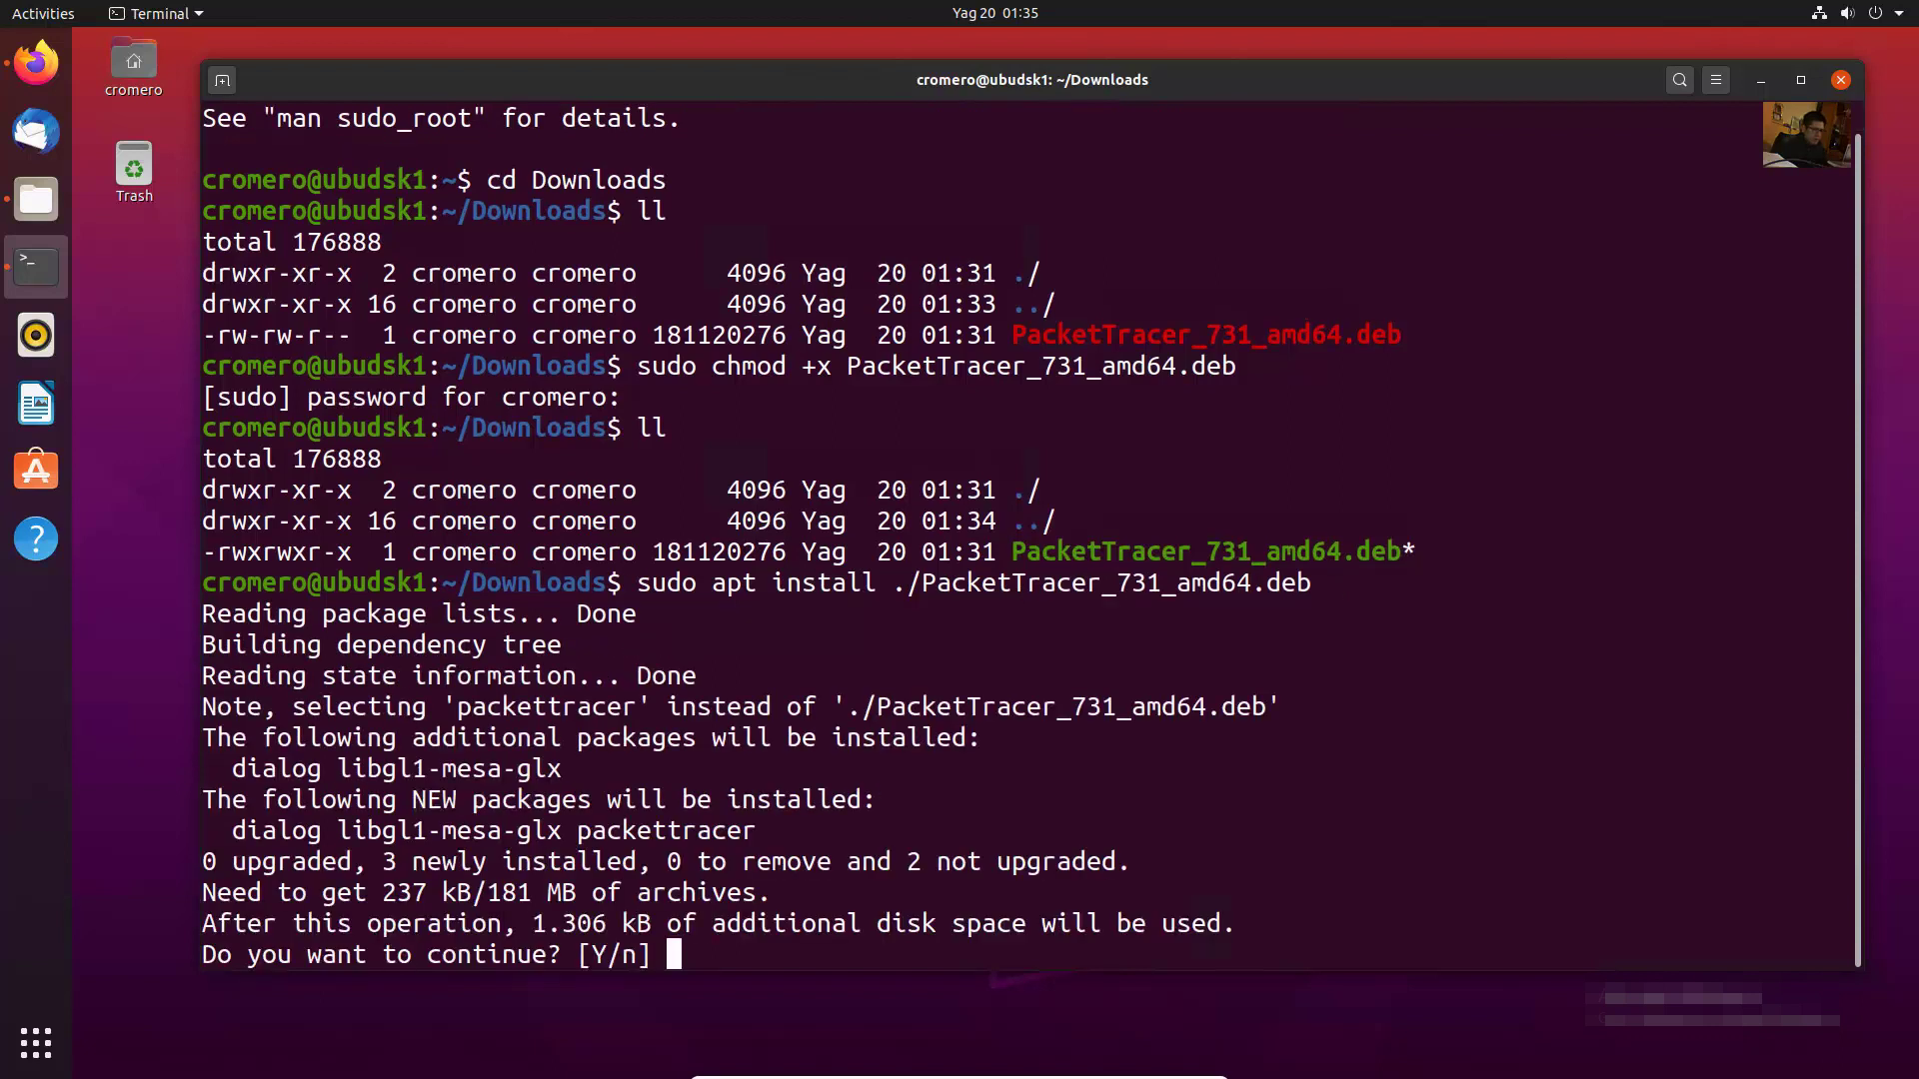
{"action": "type", "text": "Y"}
{"action": "key", "text": "Return"}
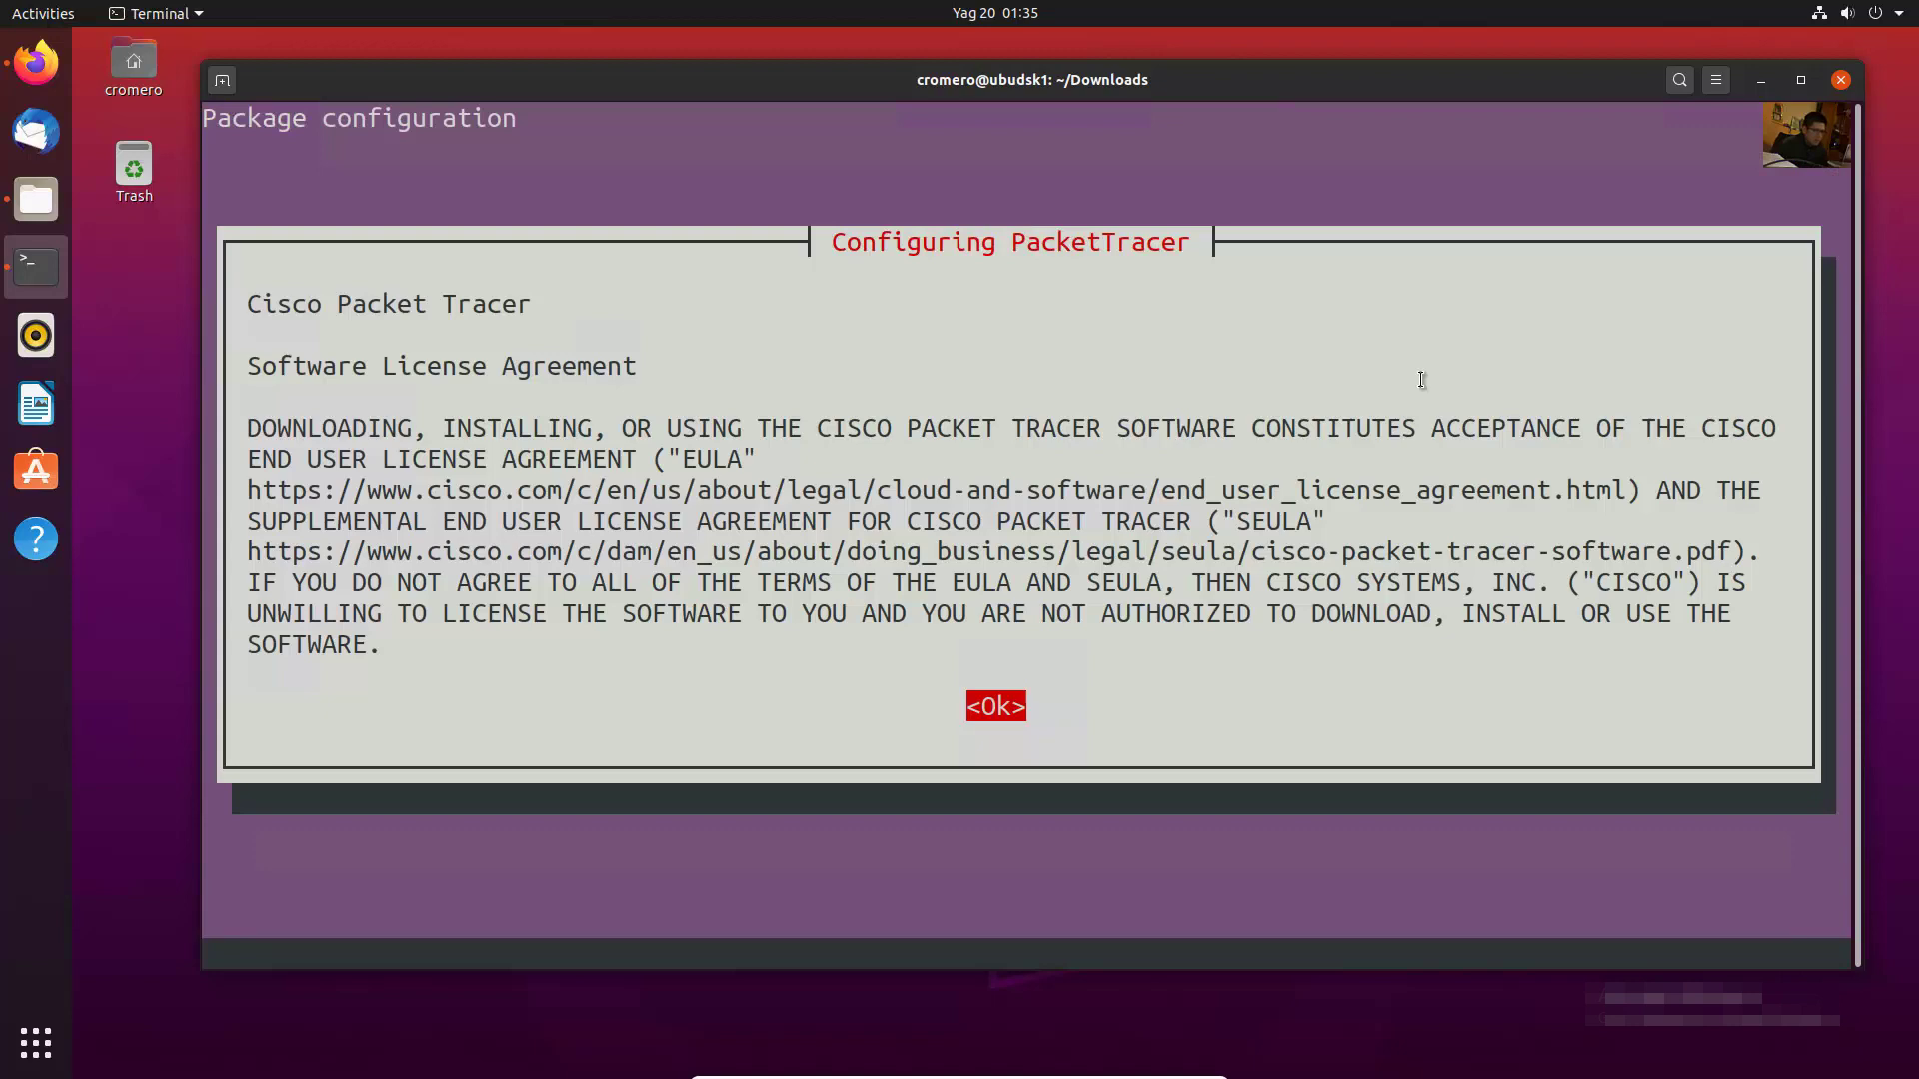
- Accept the Cisco EULA so packettracer 7.3.1 finishes installing, then minimize Terminal
{"action": "key", "text": "Return"}
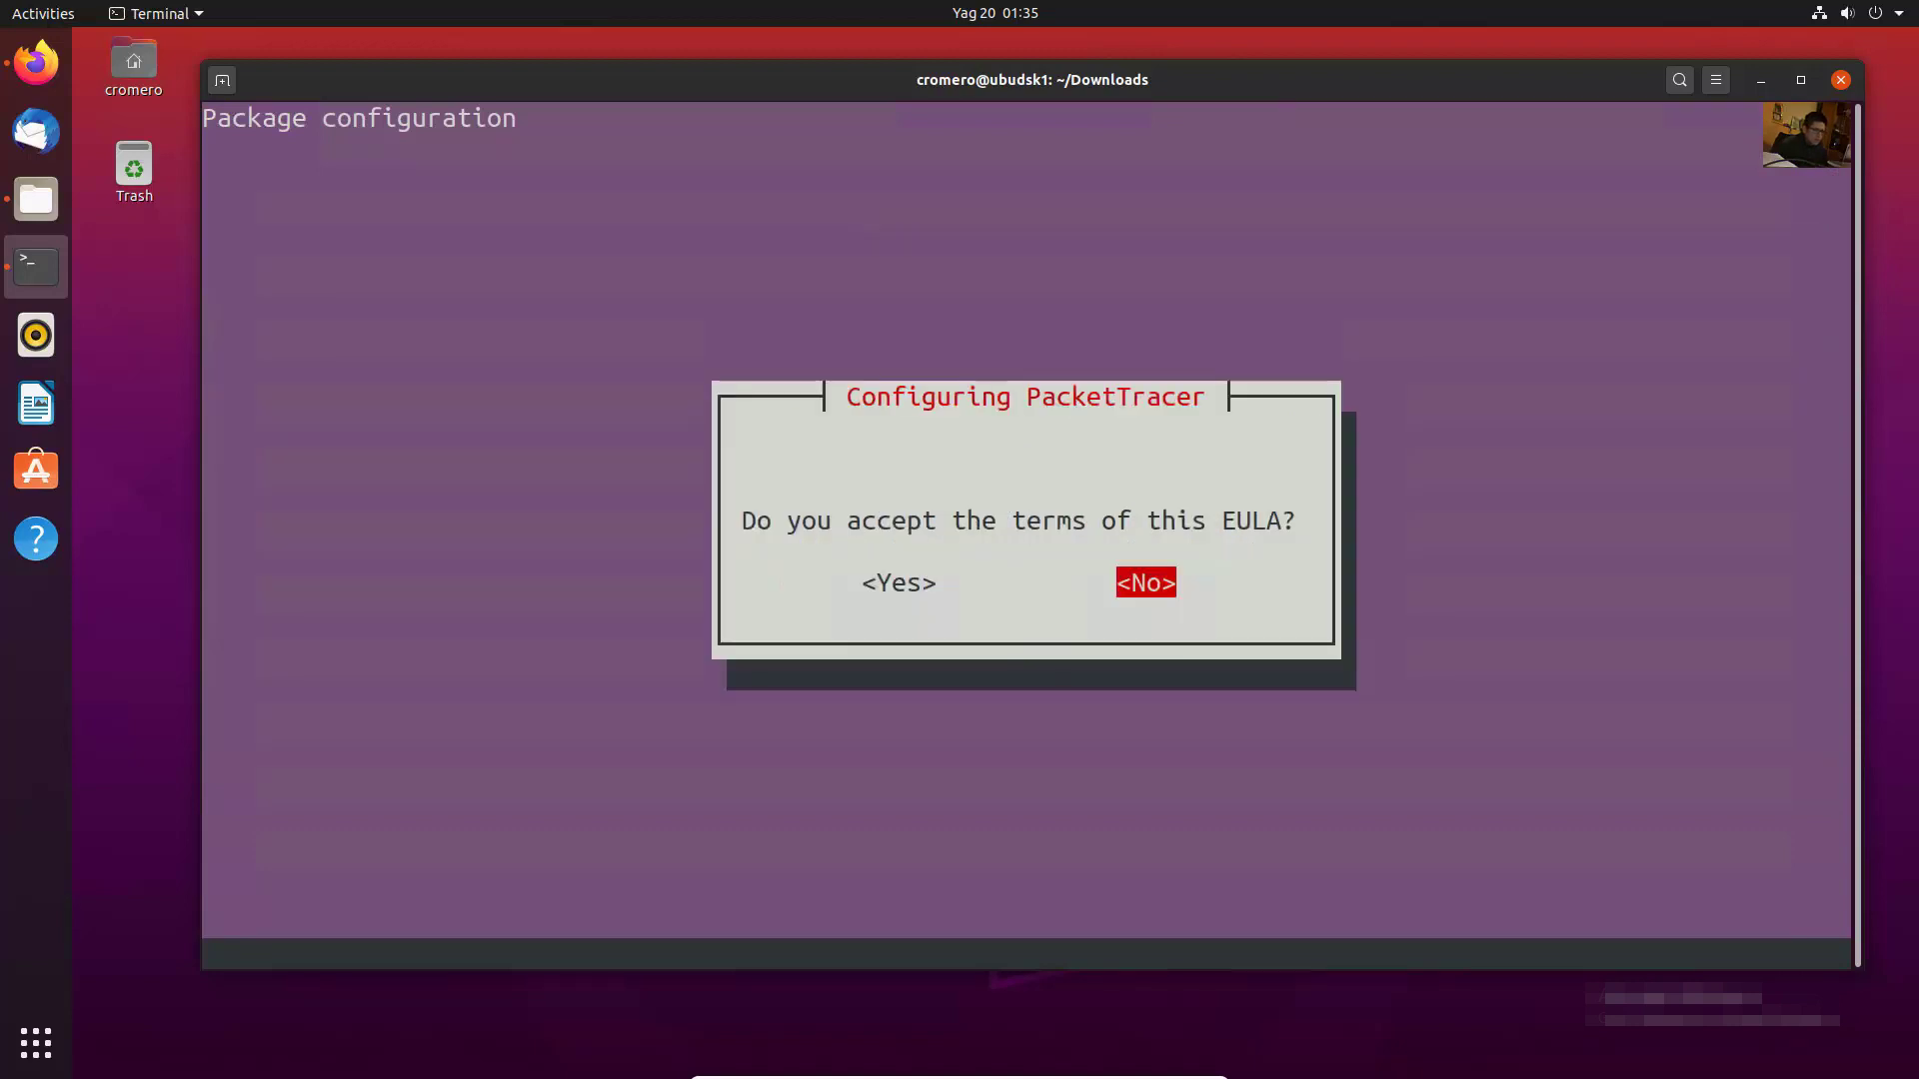
{"action": "key", "text": "Left"}
{"action": "key", "text": "Return"}
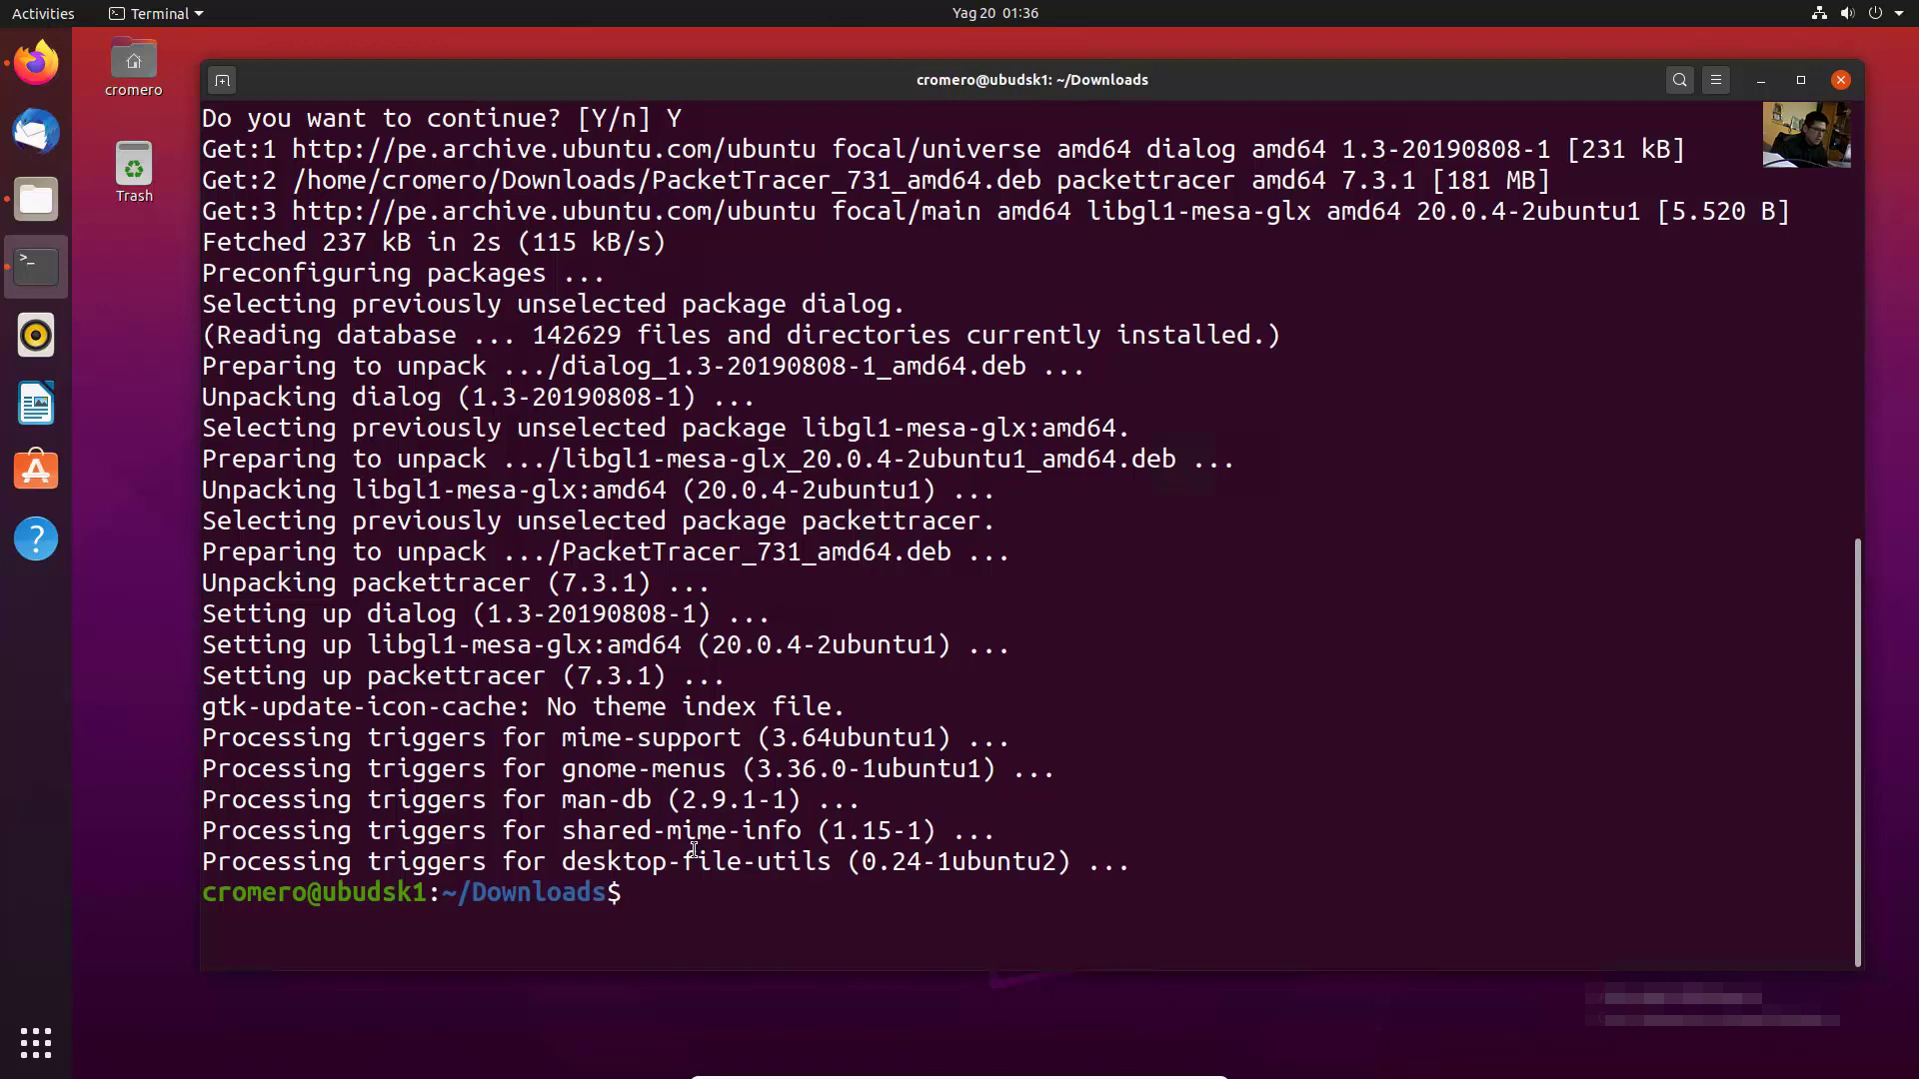
{"action": "scroll", "coordinate": [1049, 724], "scroll_direction": "up", "scroll_amount": 1}
{"action": "scroll", "coordinate": [1057, 724], "scroll_direction": "up", "scroll_amount": 2}
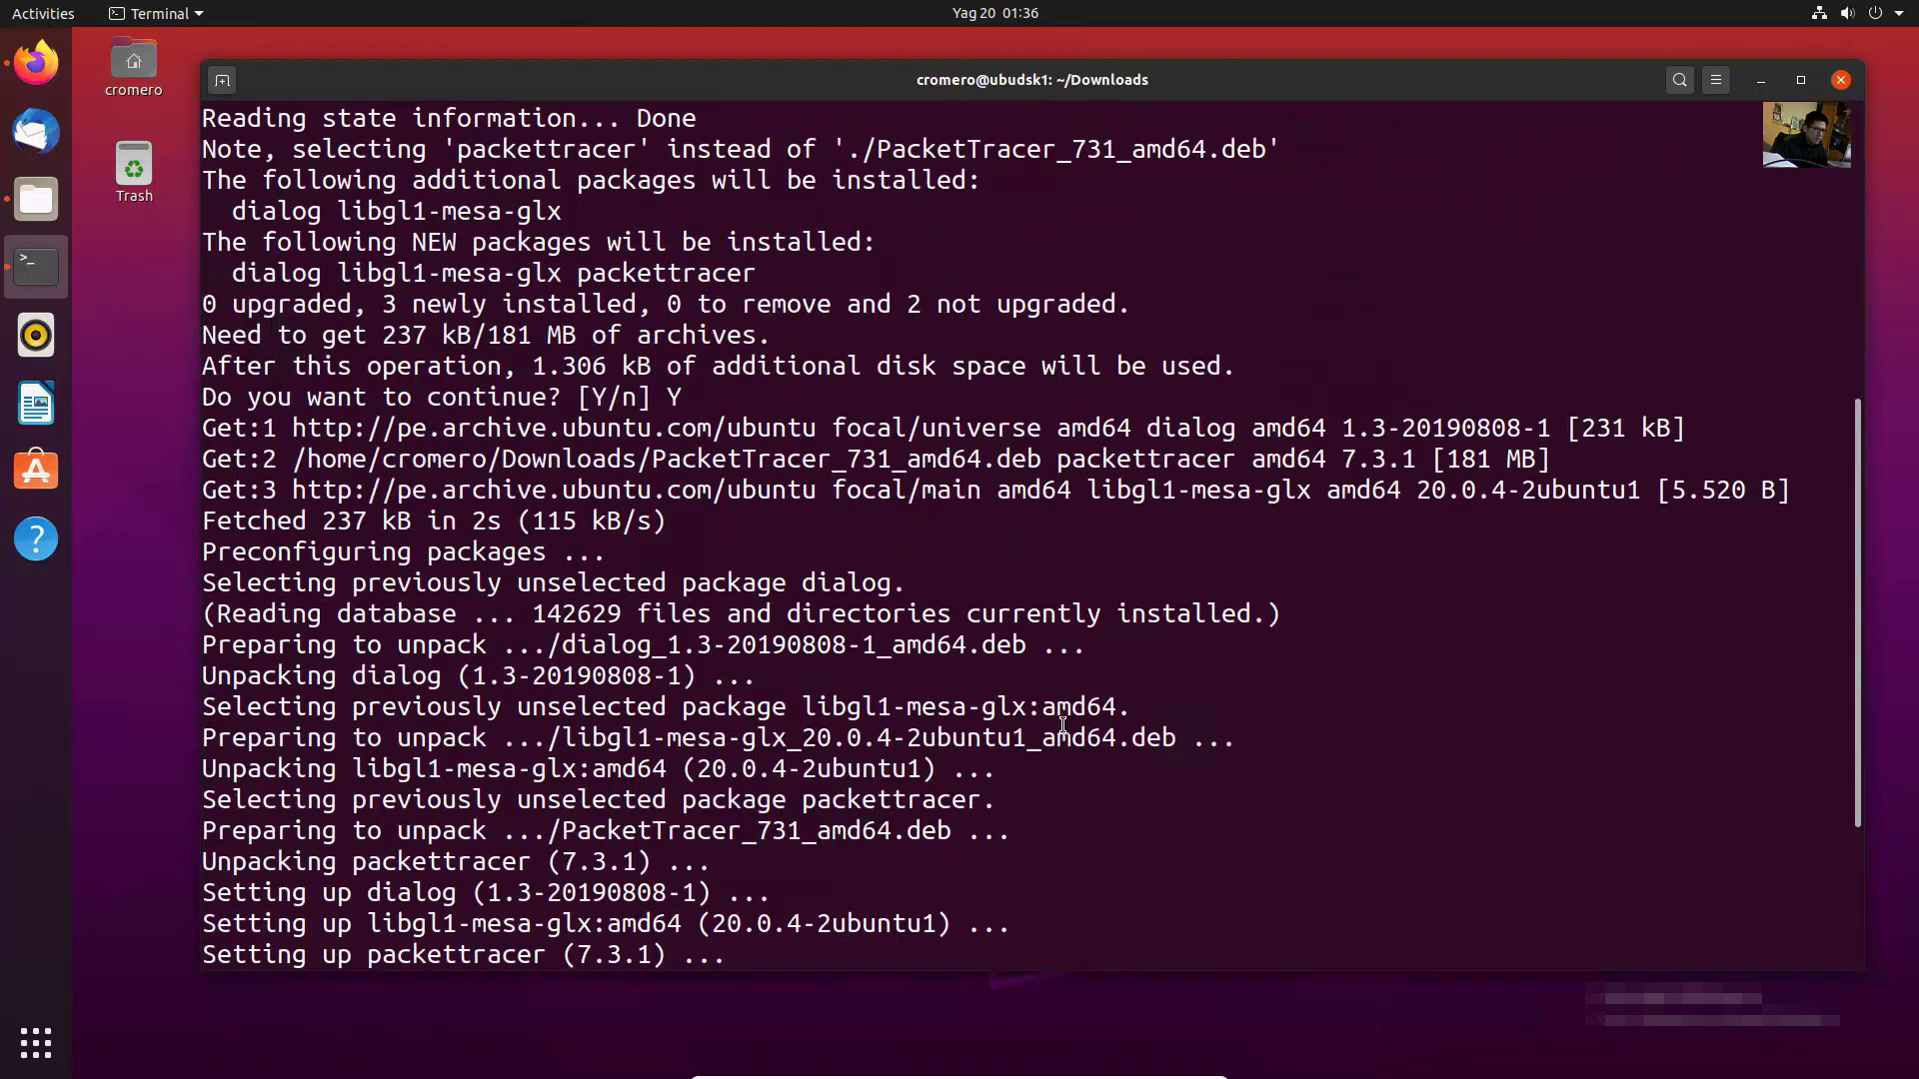
{"action": "scroll", "coordinate": [1061, 725], "scroll_direction": "up", "scroll_amount": 1}
{"action": "scroll", "coordinate": [1062, 720], "scroll_direction": "up", "scroll_amount": 1}
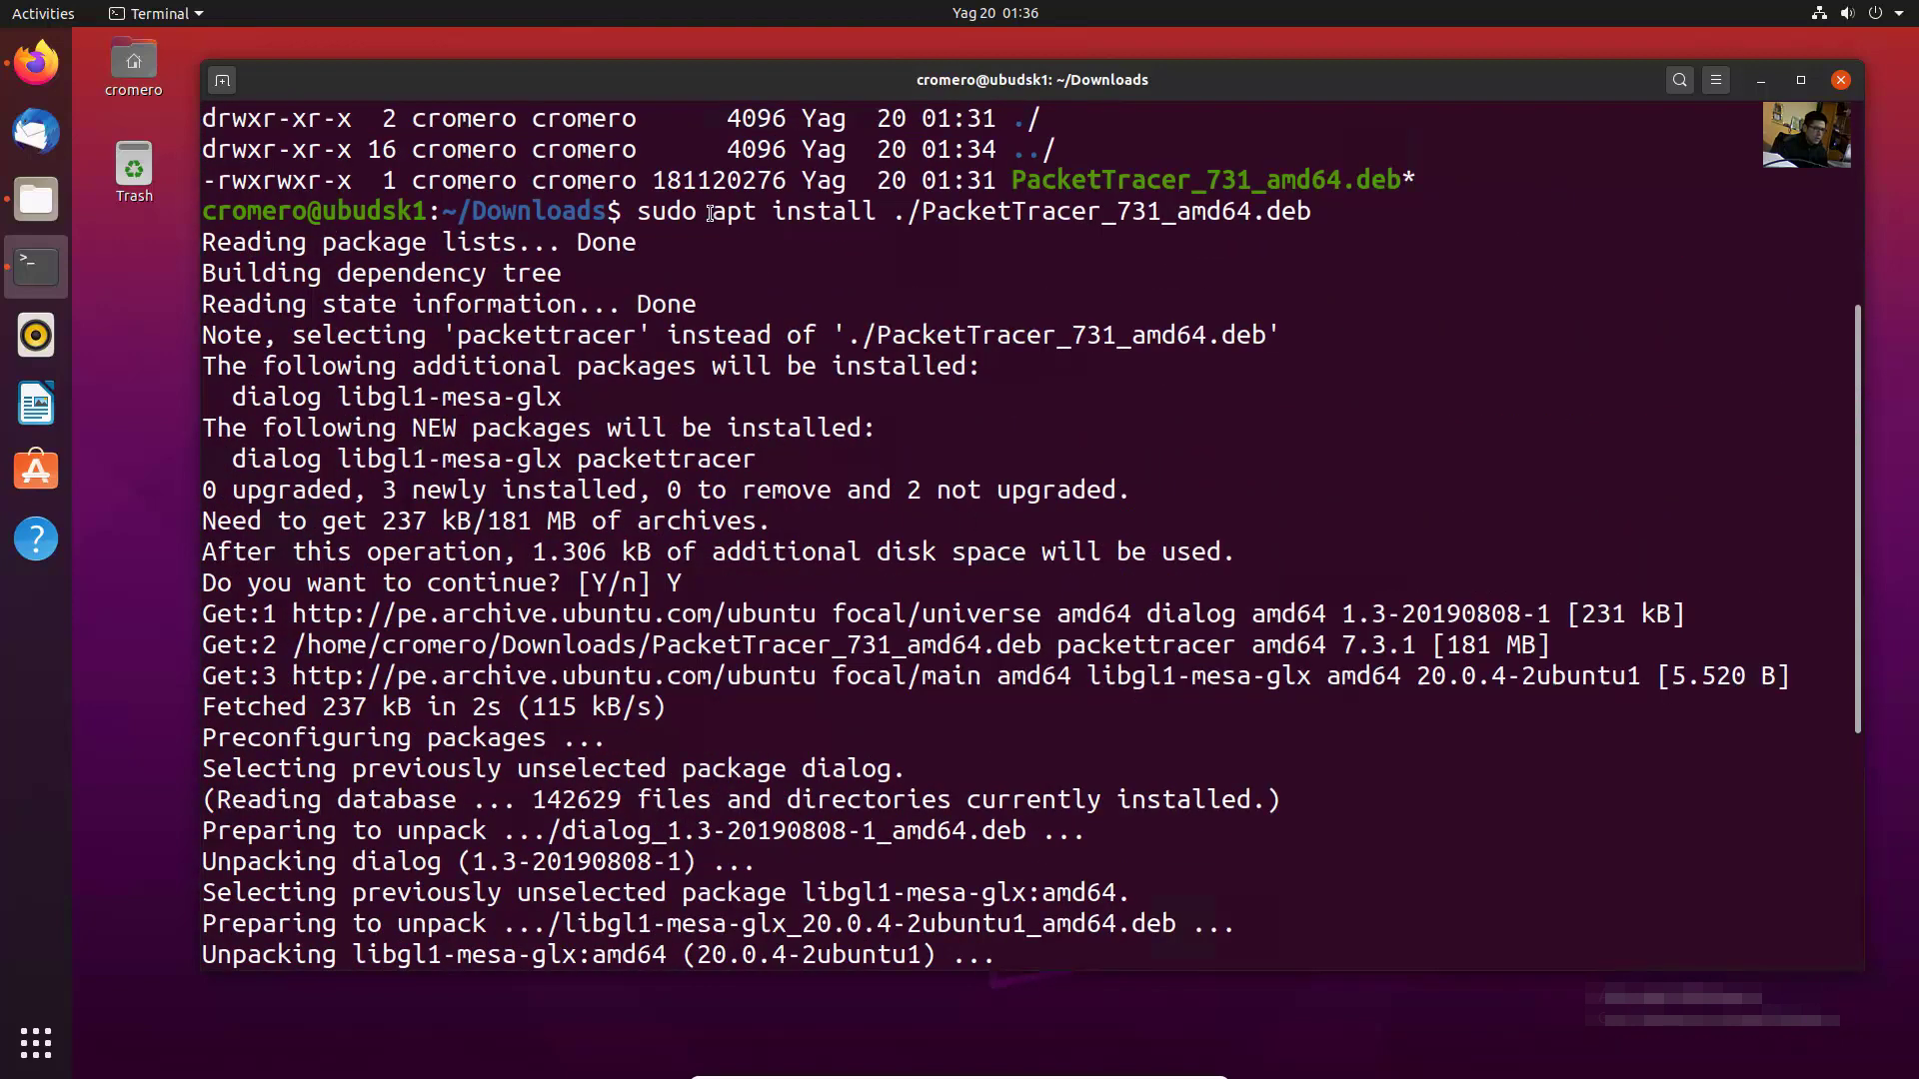
{"action": "double_click", "coordinate": [751, 214]}
{"action": "left_click", "coordinate": [753, 230]}
{"action": "left_click", "coordinate": [1761, 80]}
- Search Activities for 'packet', launch Packet Tracer and answer the multi-user prompt
{"action": "left_click", "coordinate": [62, 18]}
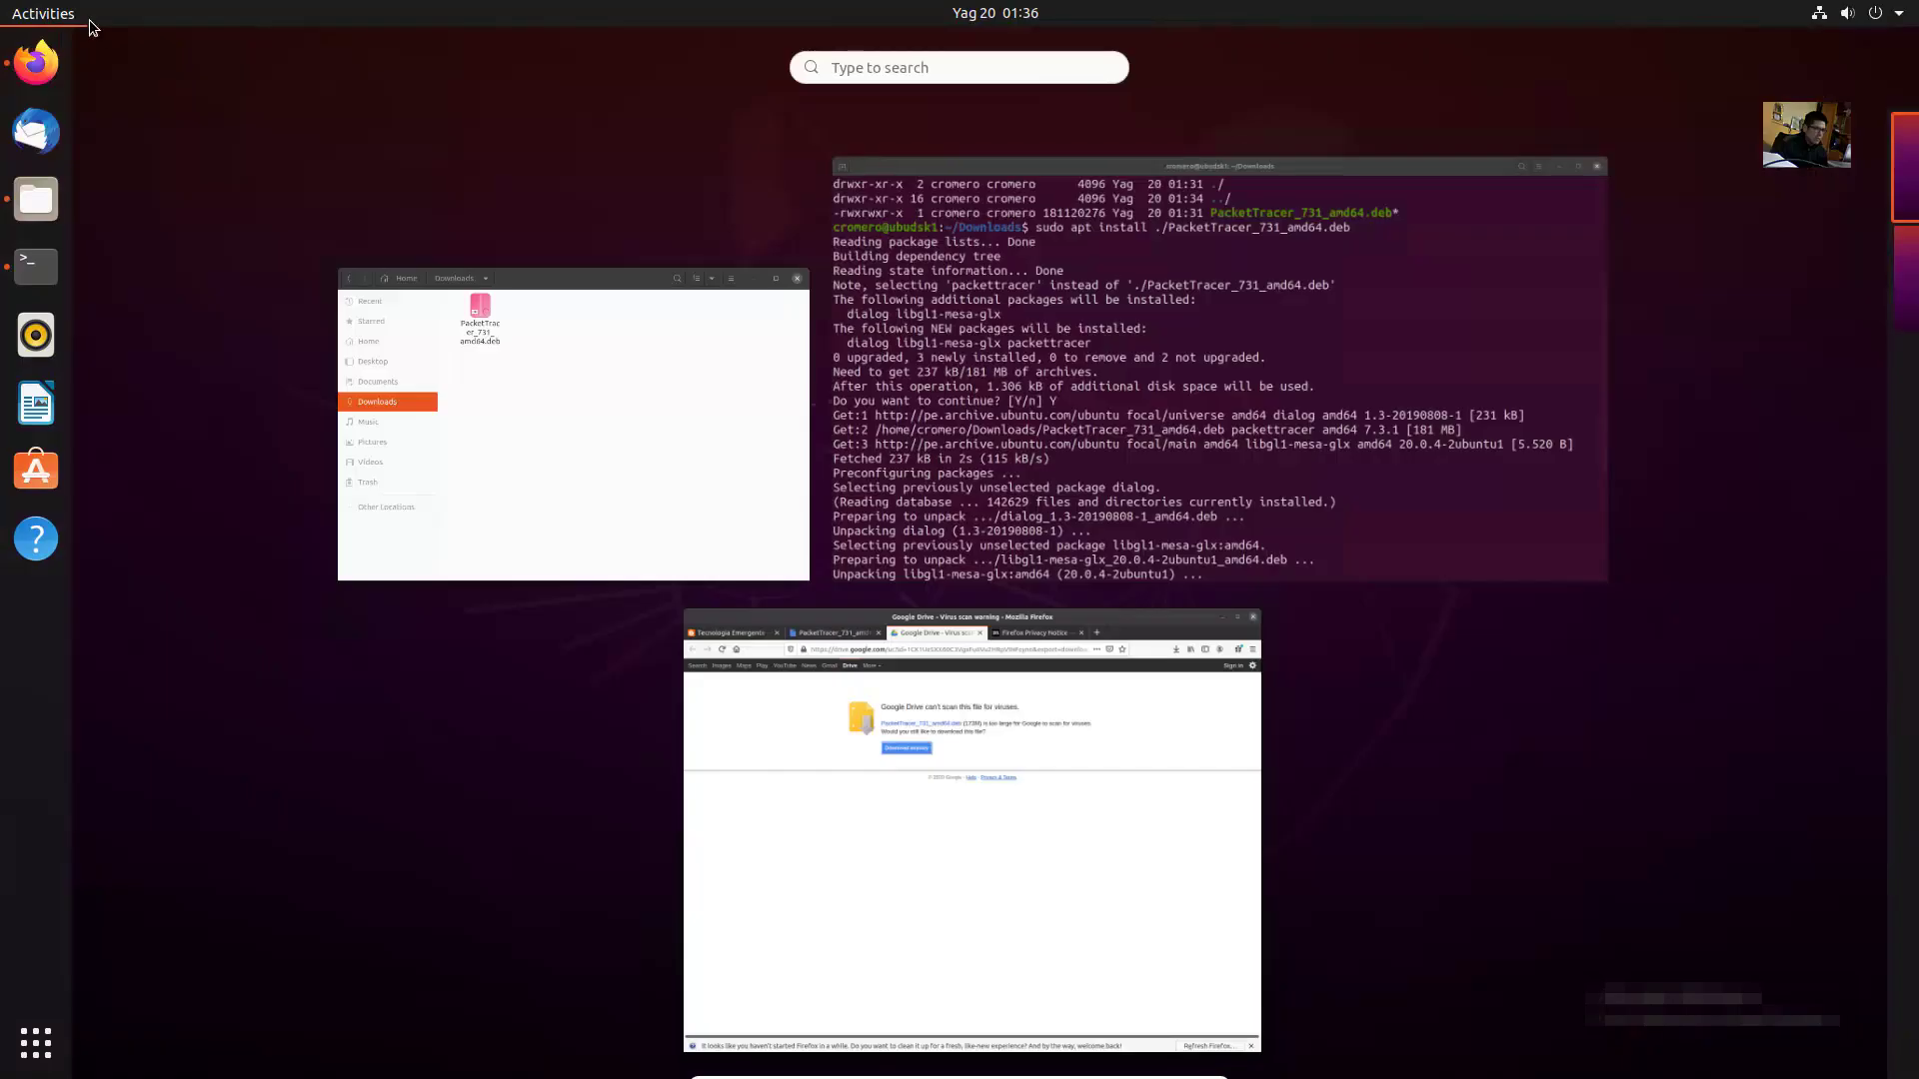
{"action": "left_click", "coordinate": [882, 69]}
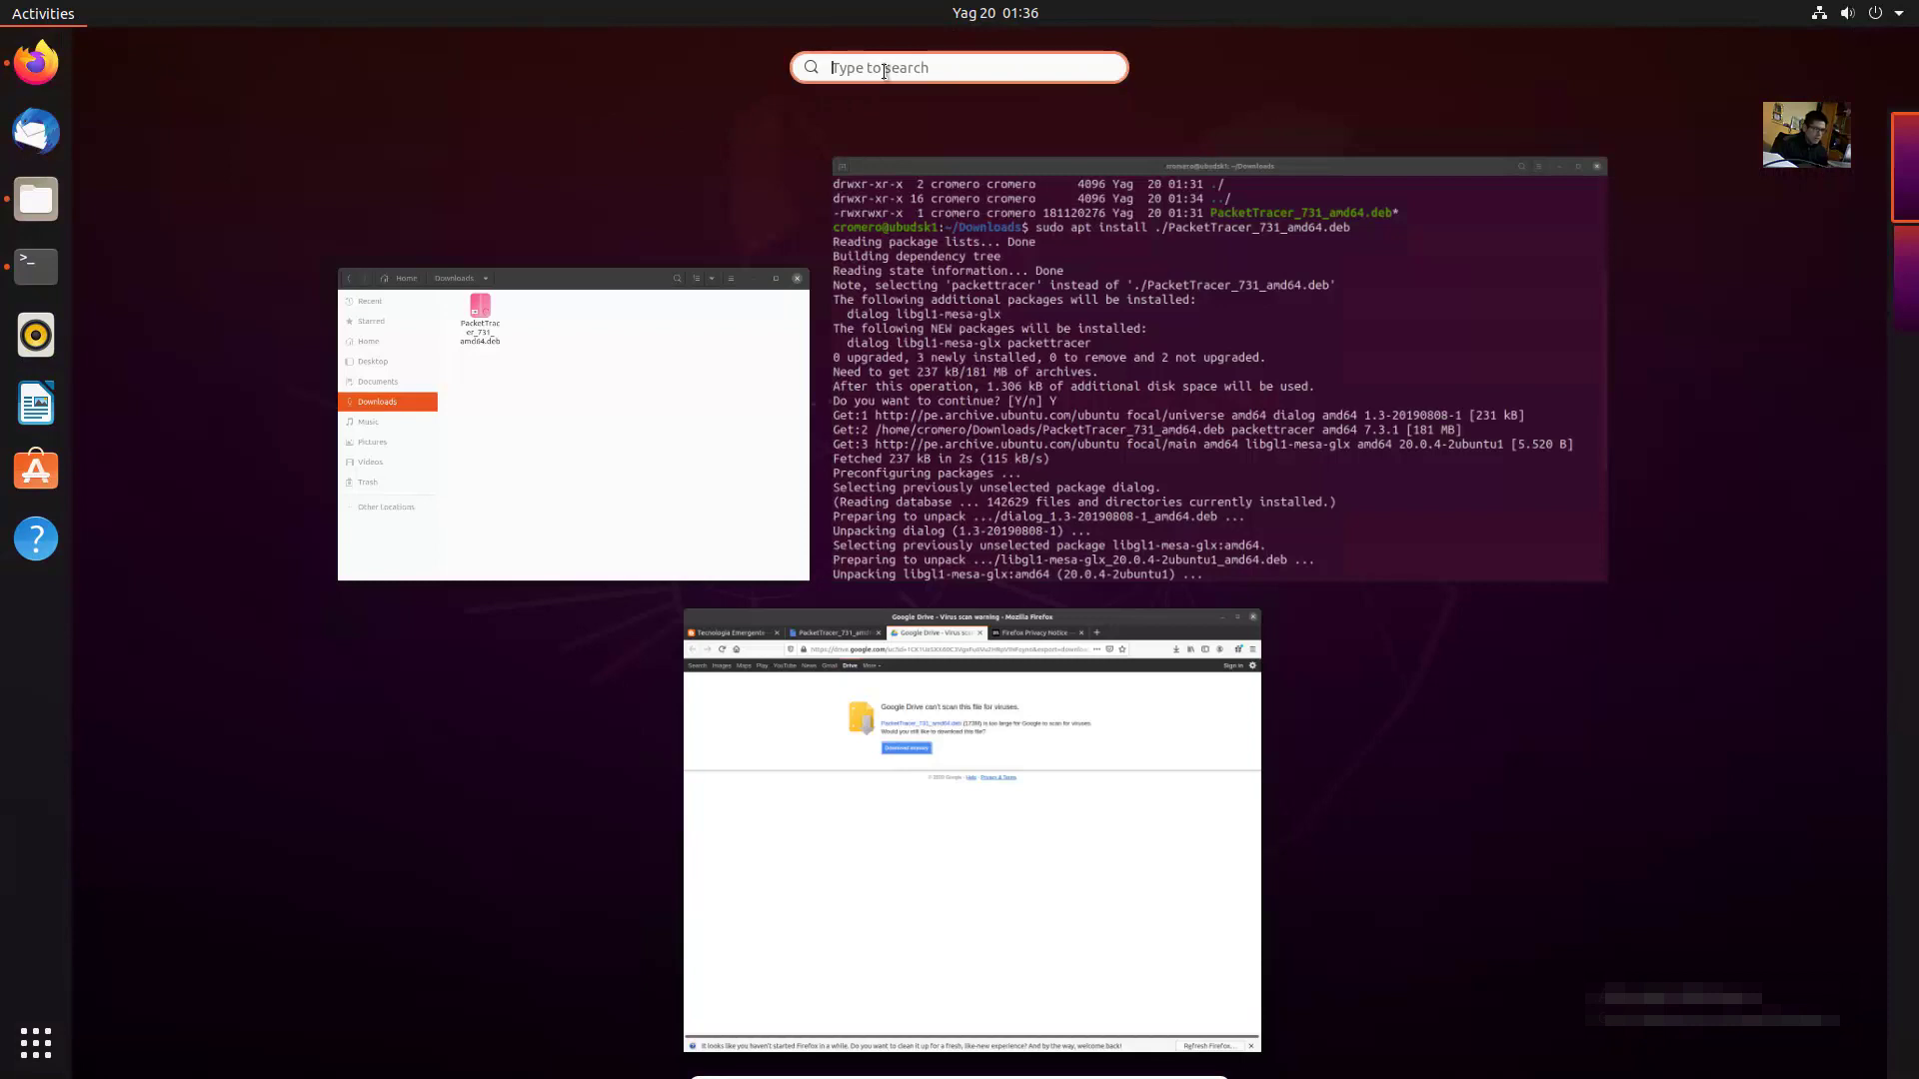
{"action": "type", "text": "packet"}
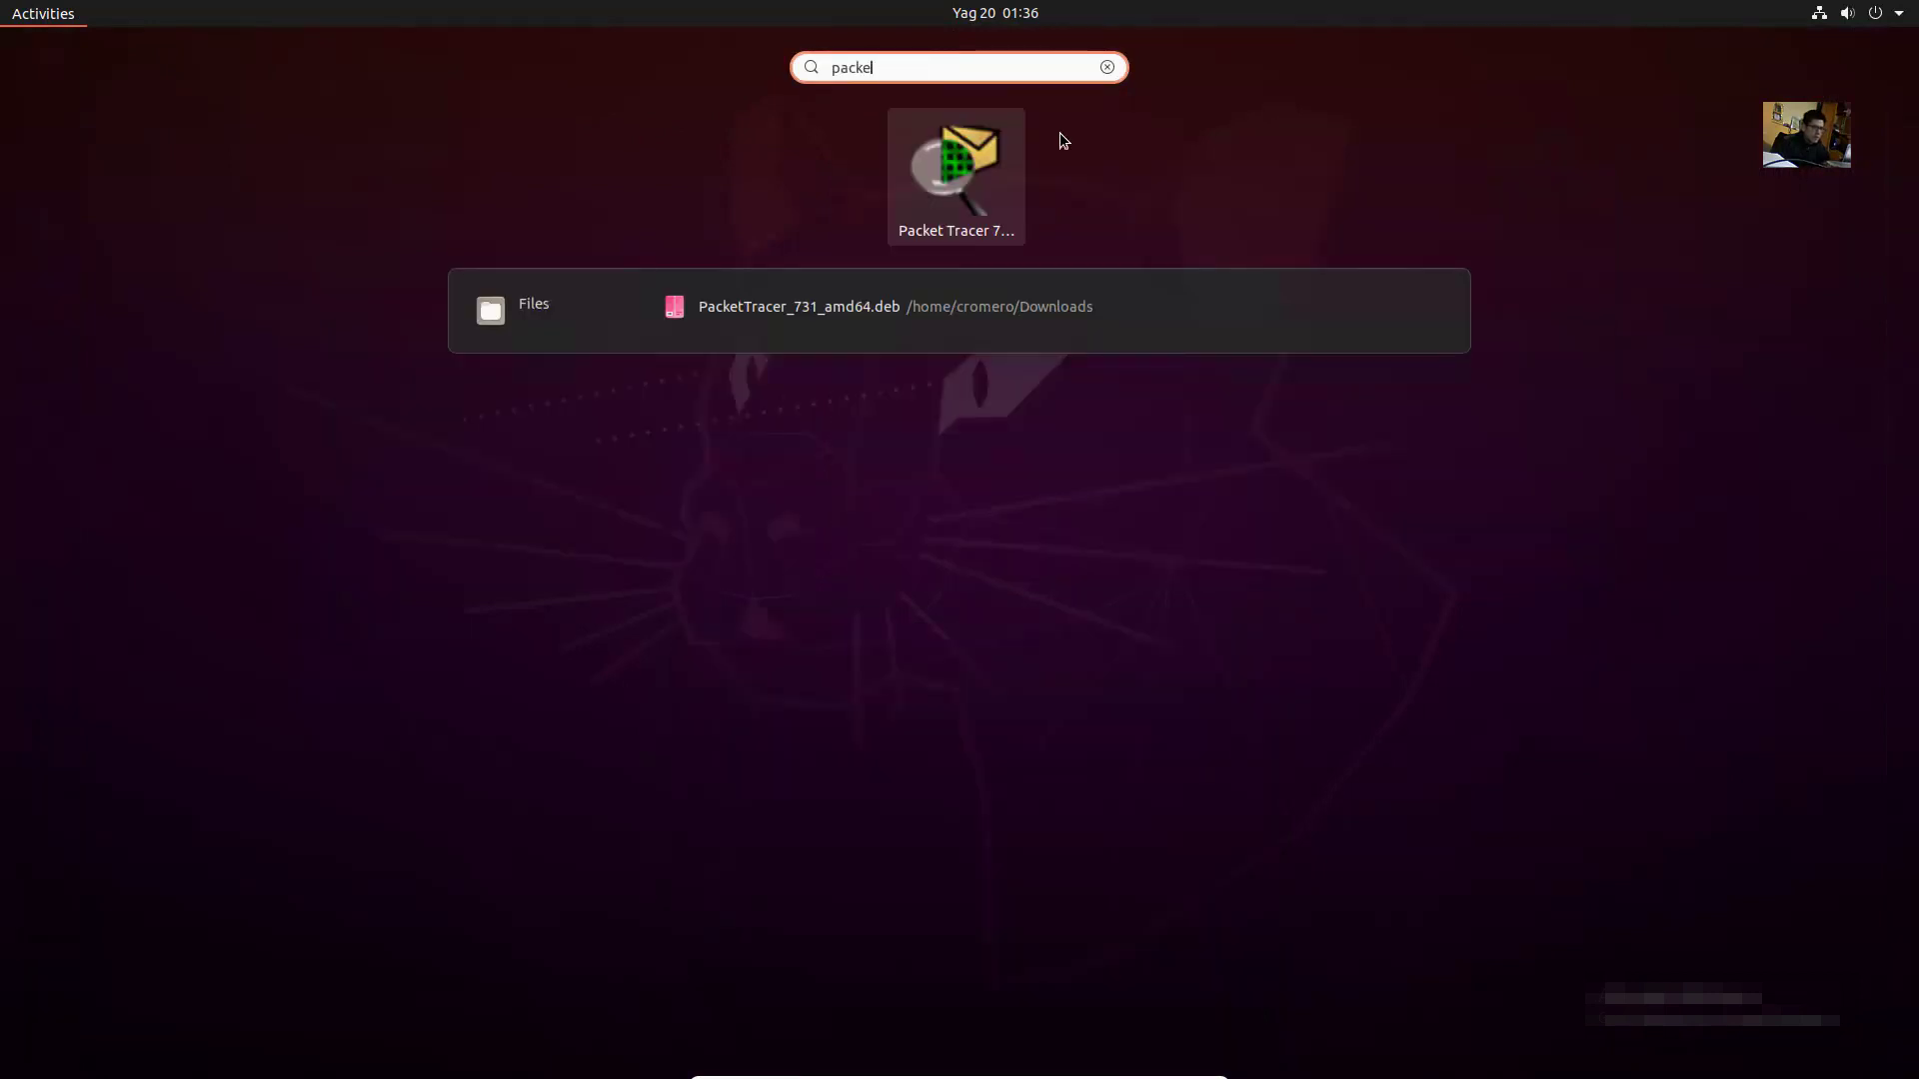
{"action": "left_click", "coordinate": [960, 176]}
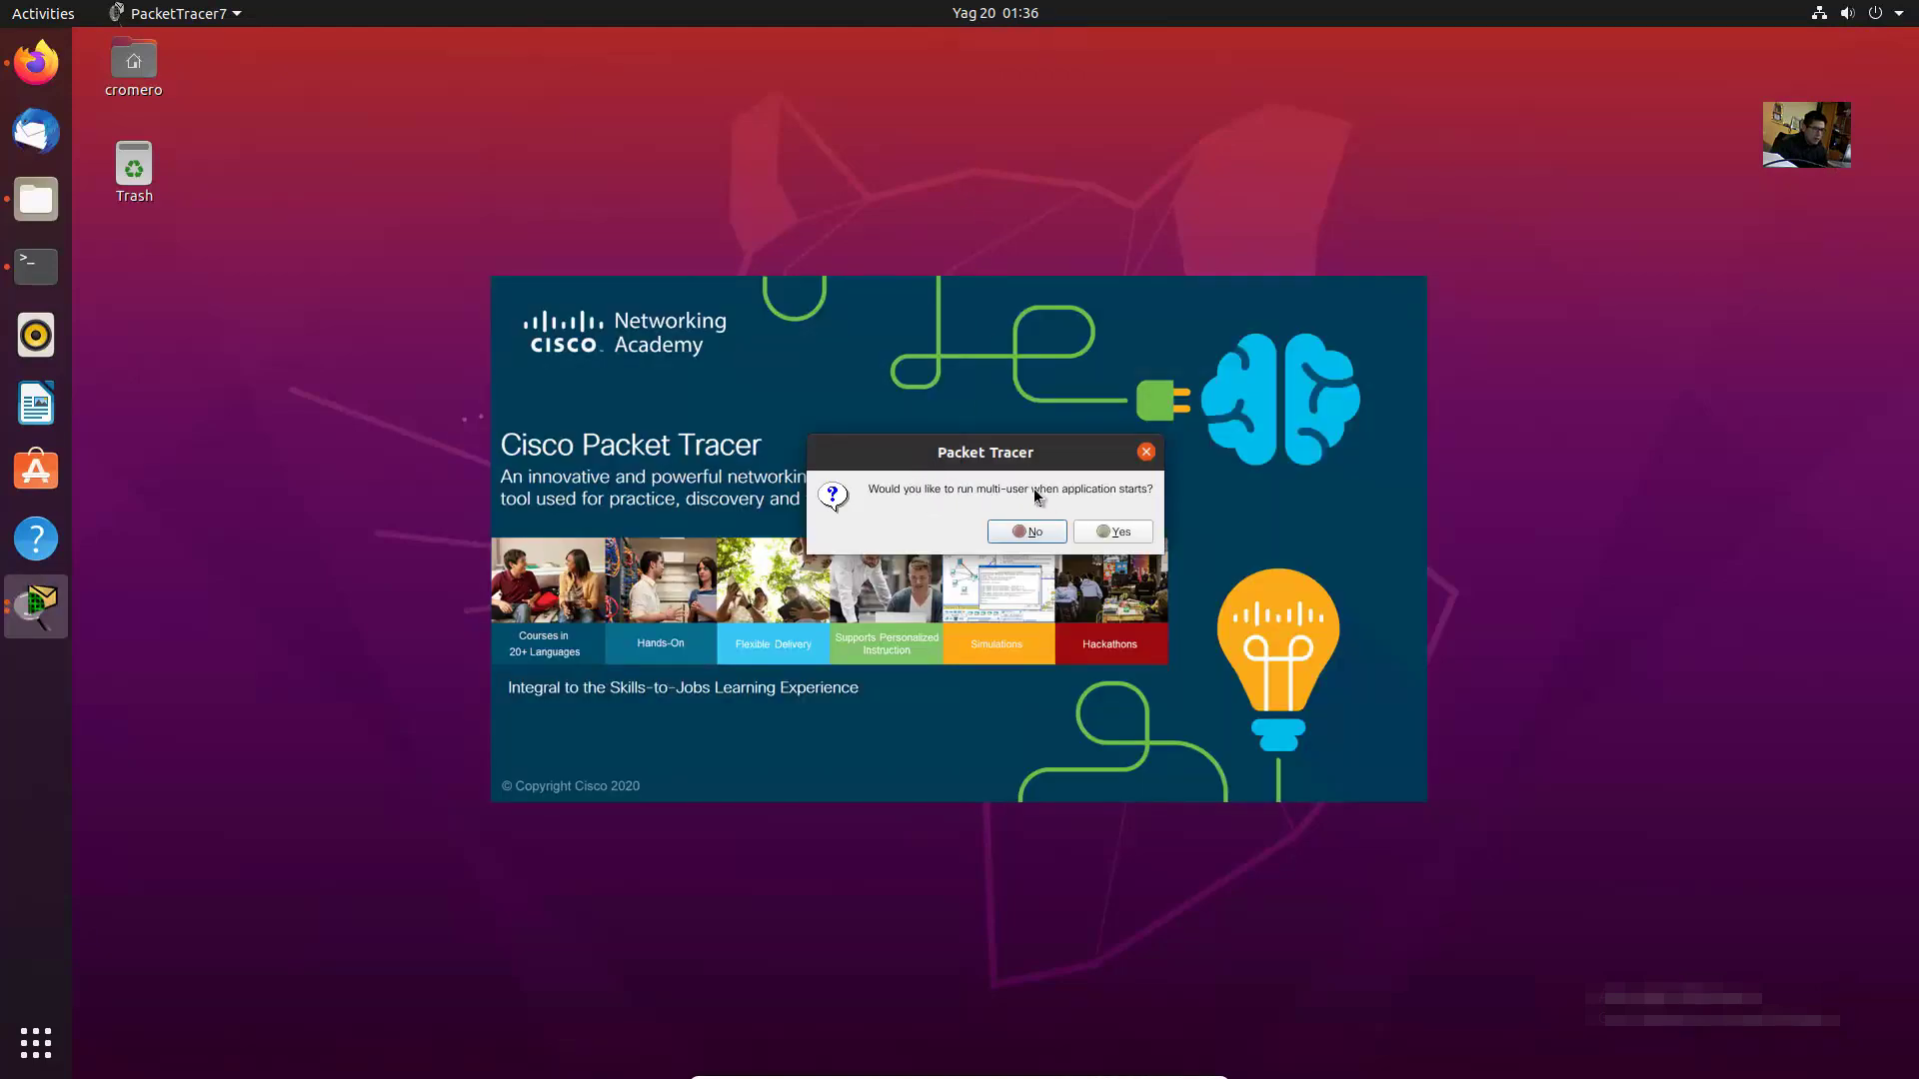
{"action": "left_click", "coordinate": [1111, 533]}
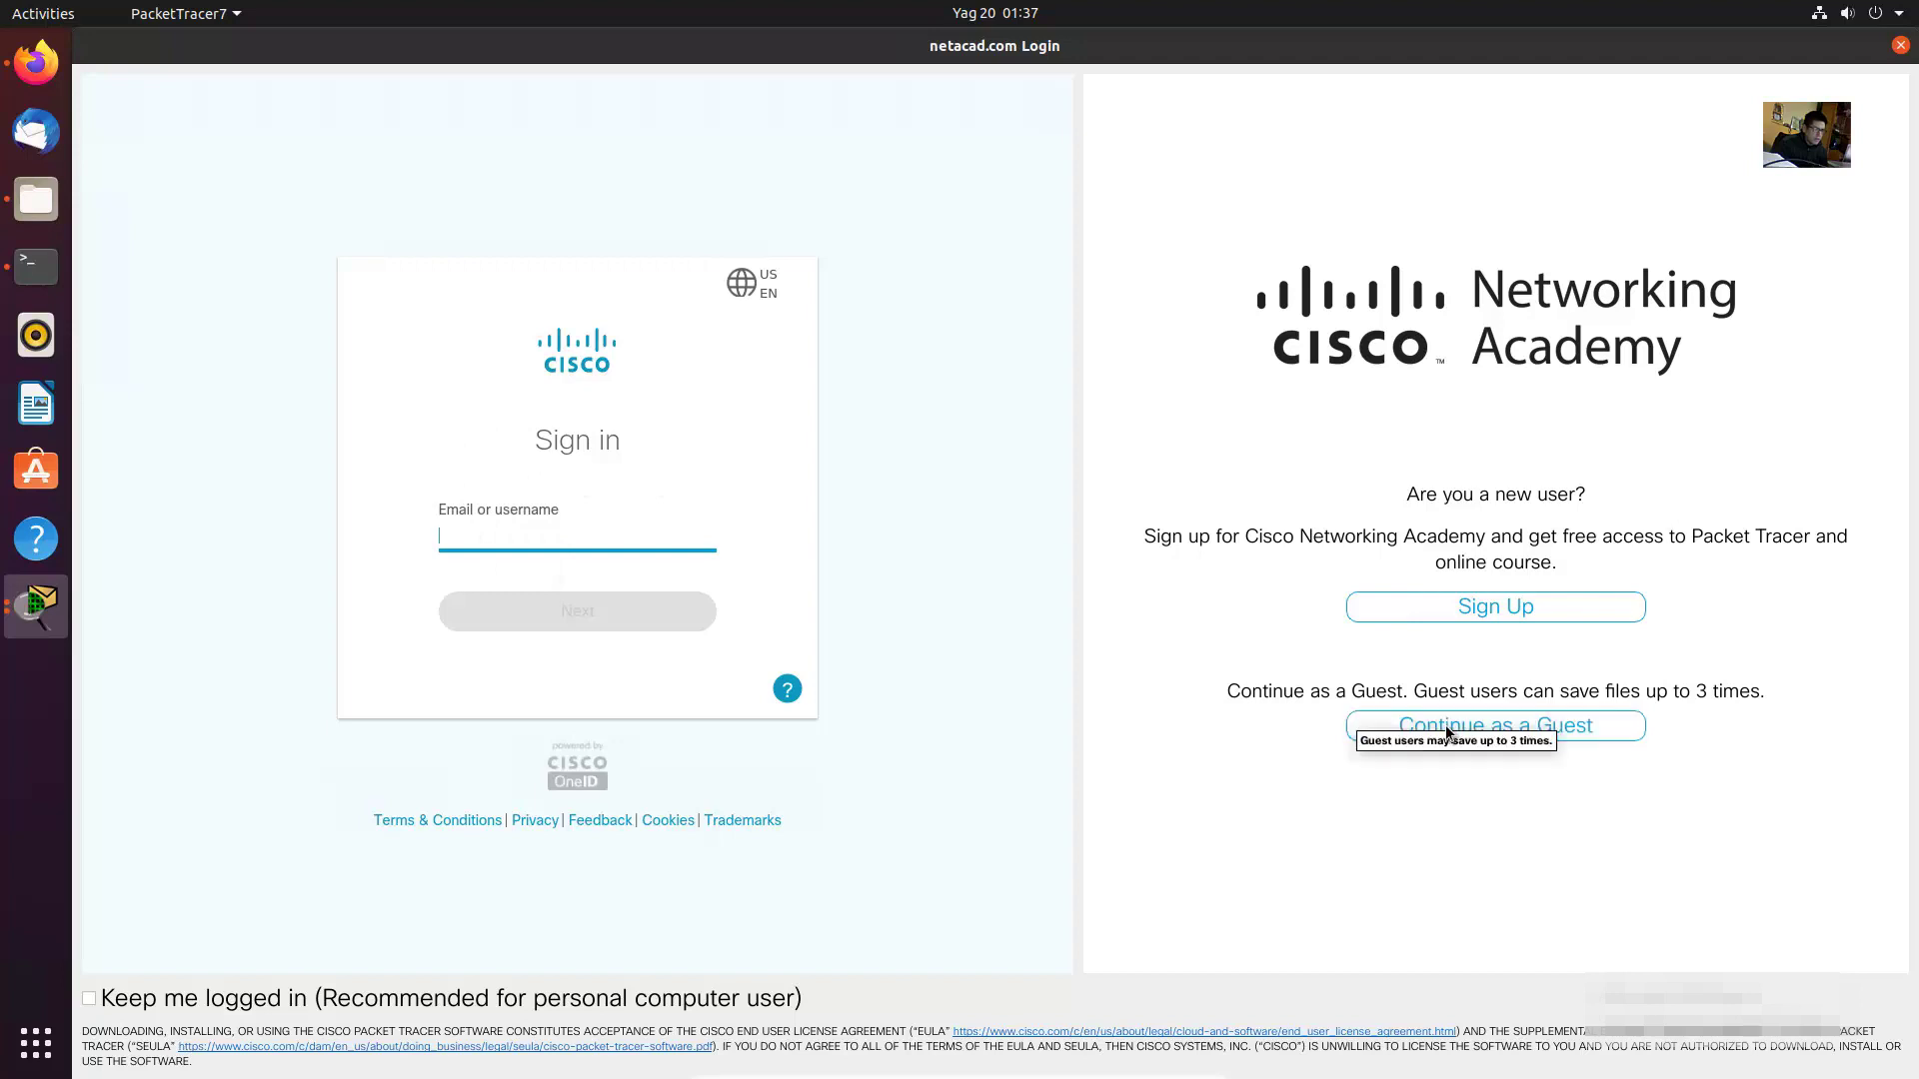
- Continue as a guest, hide the Firefox window that opens, and confirm guest access
{"action": "left_click", "coordinate": [1524, 735]}
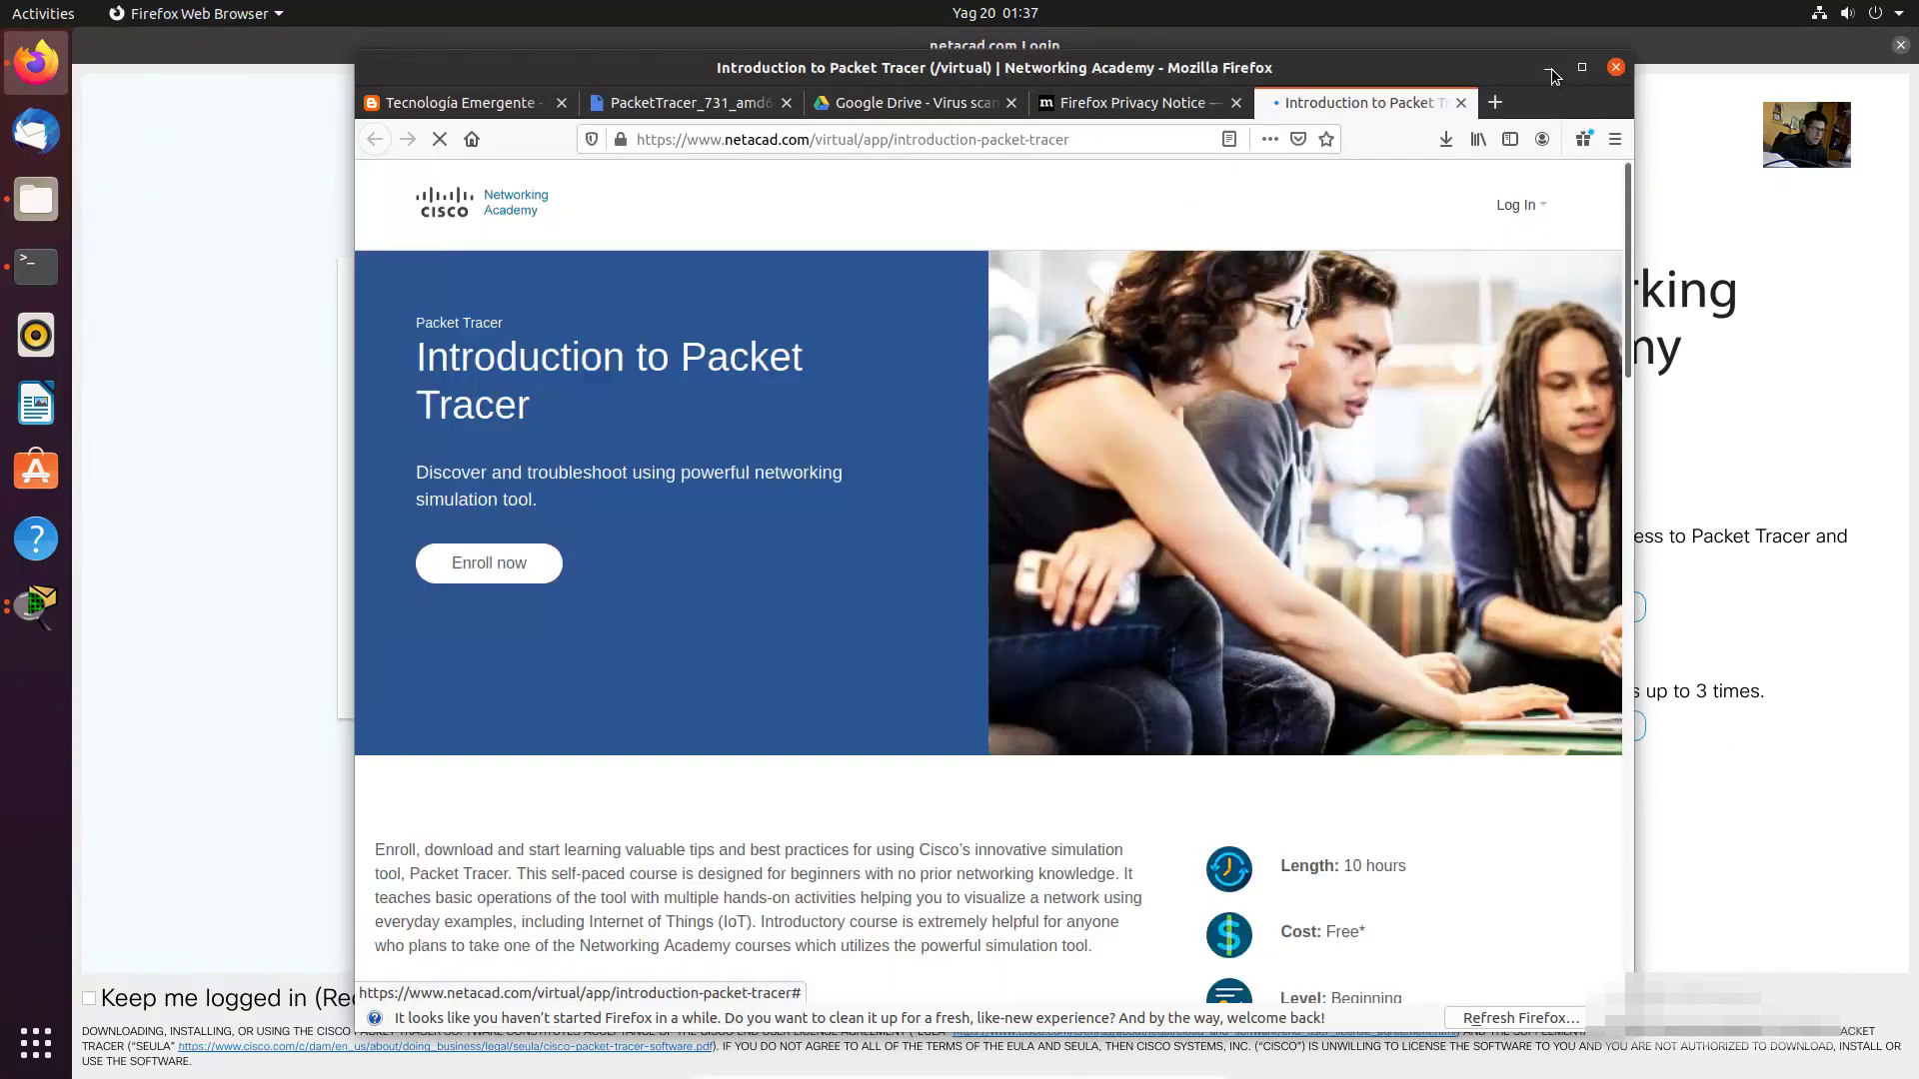
{"action": "left_click", "coordinate": [1552, 68]}
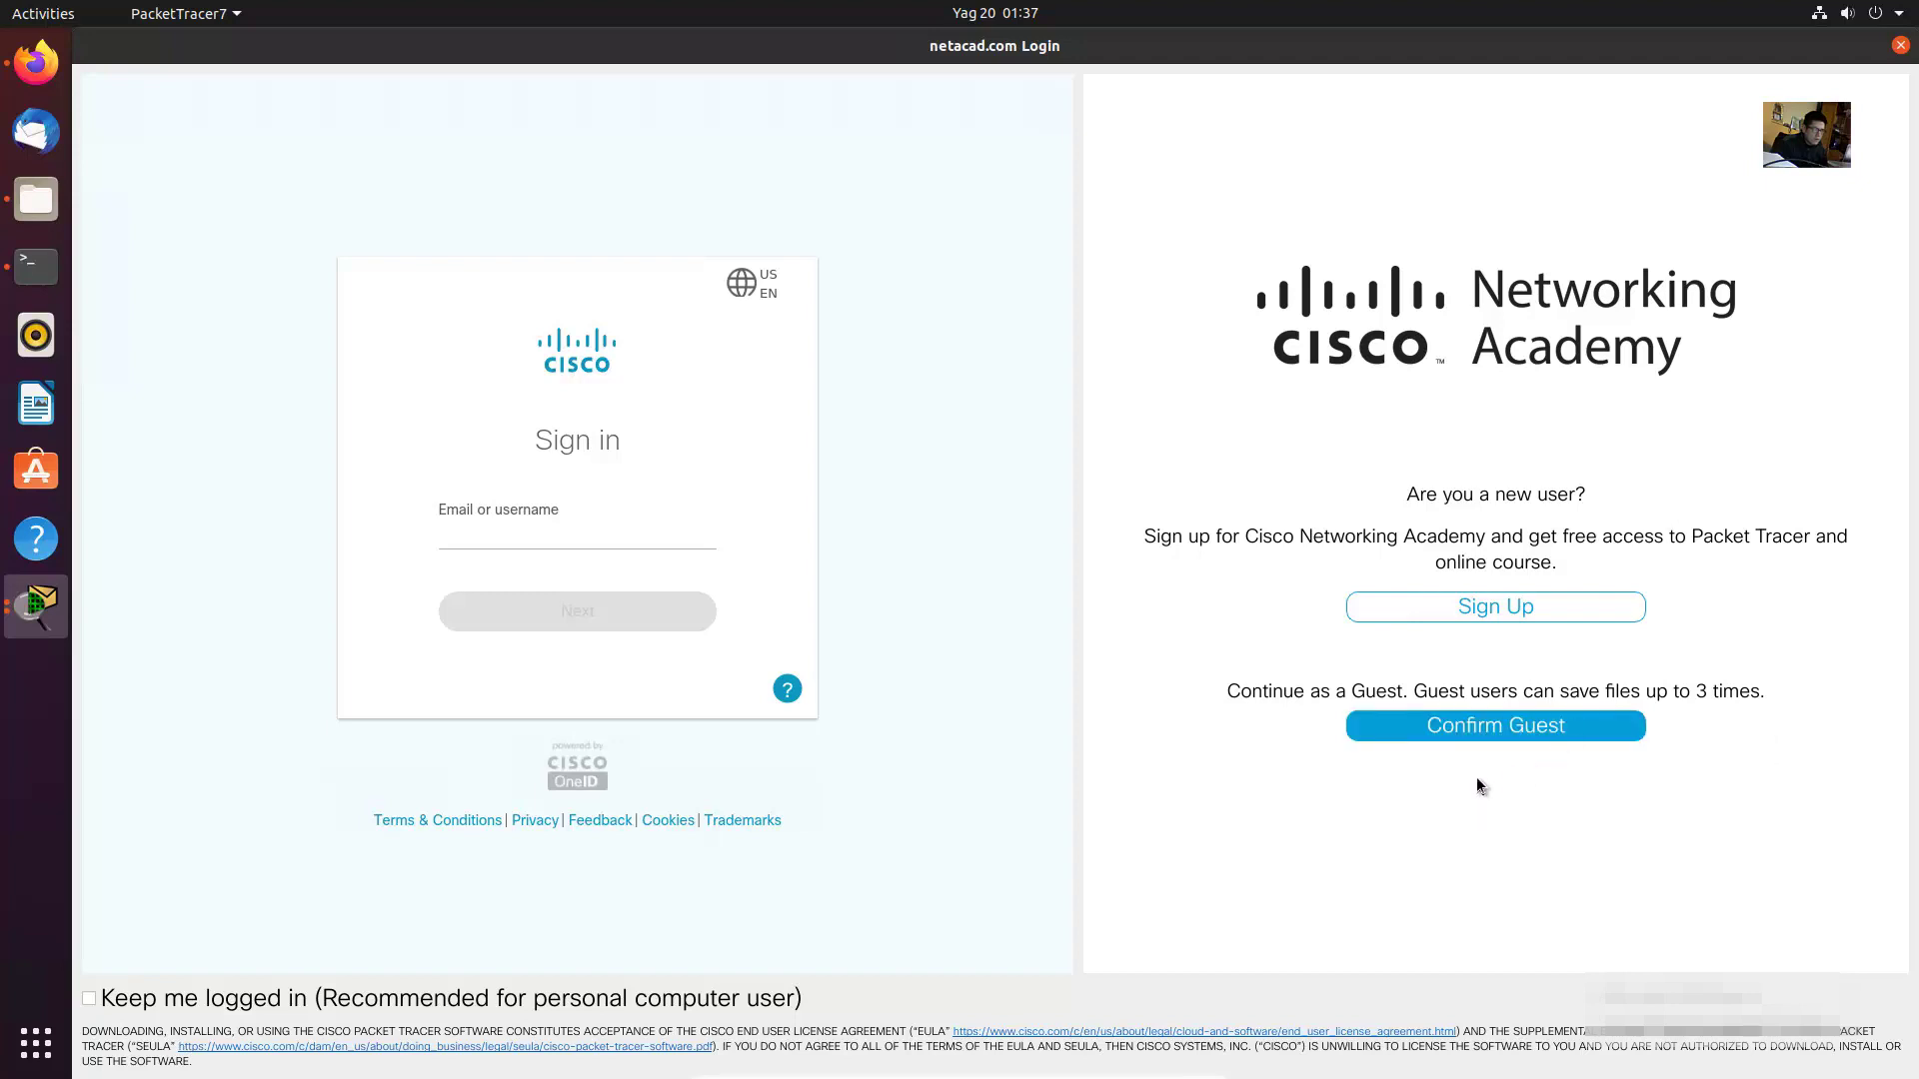
{"action": "left_click", "coordinate": [1494, 727]}
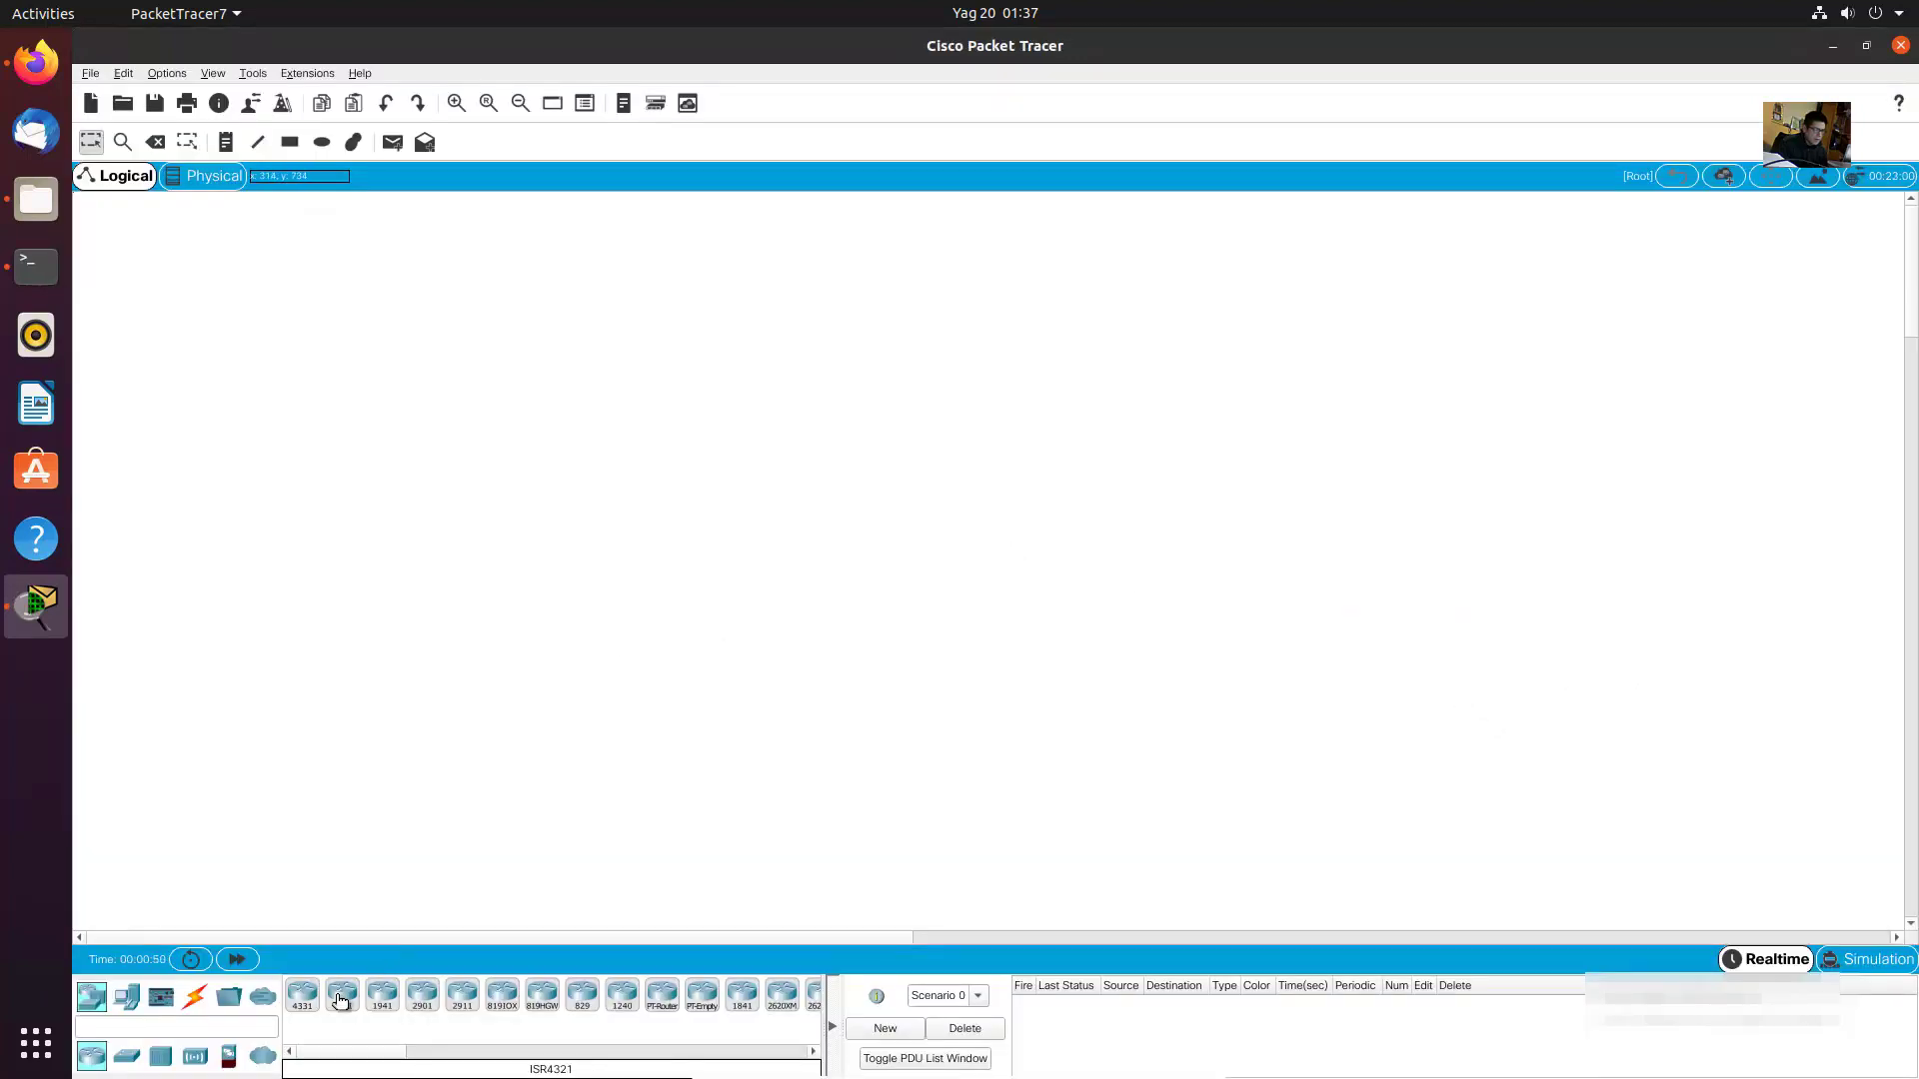
- Place a 1941 router, then an ISR4331 router to its left
{"action": "left_click", "coordinate": [381, 999]}
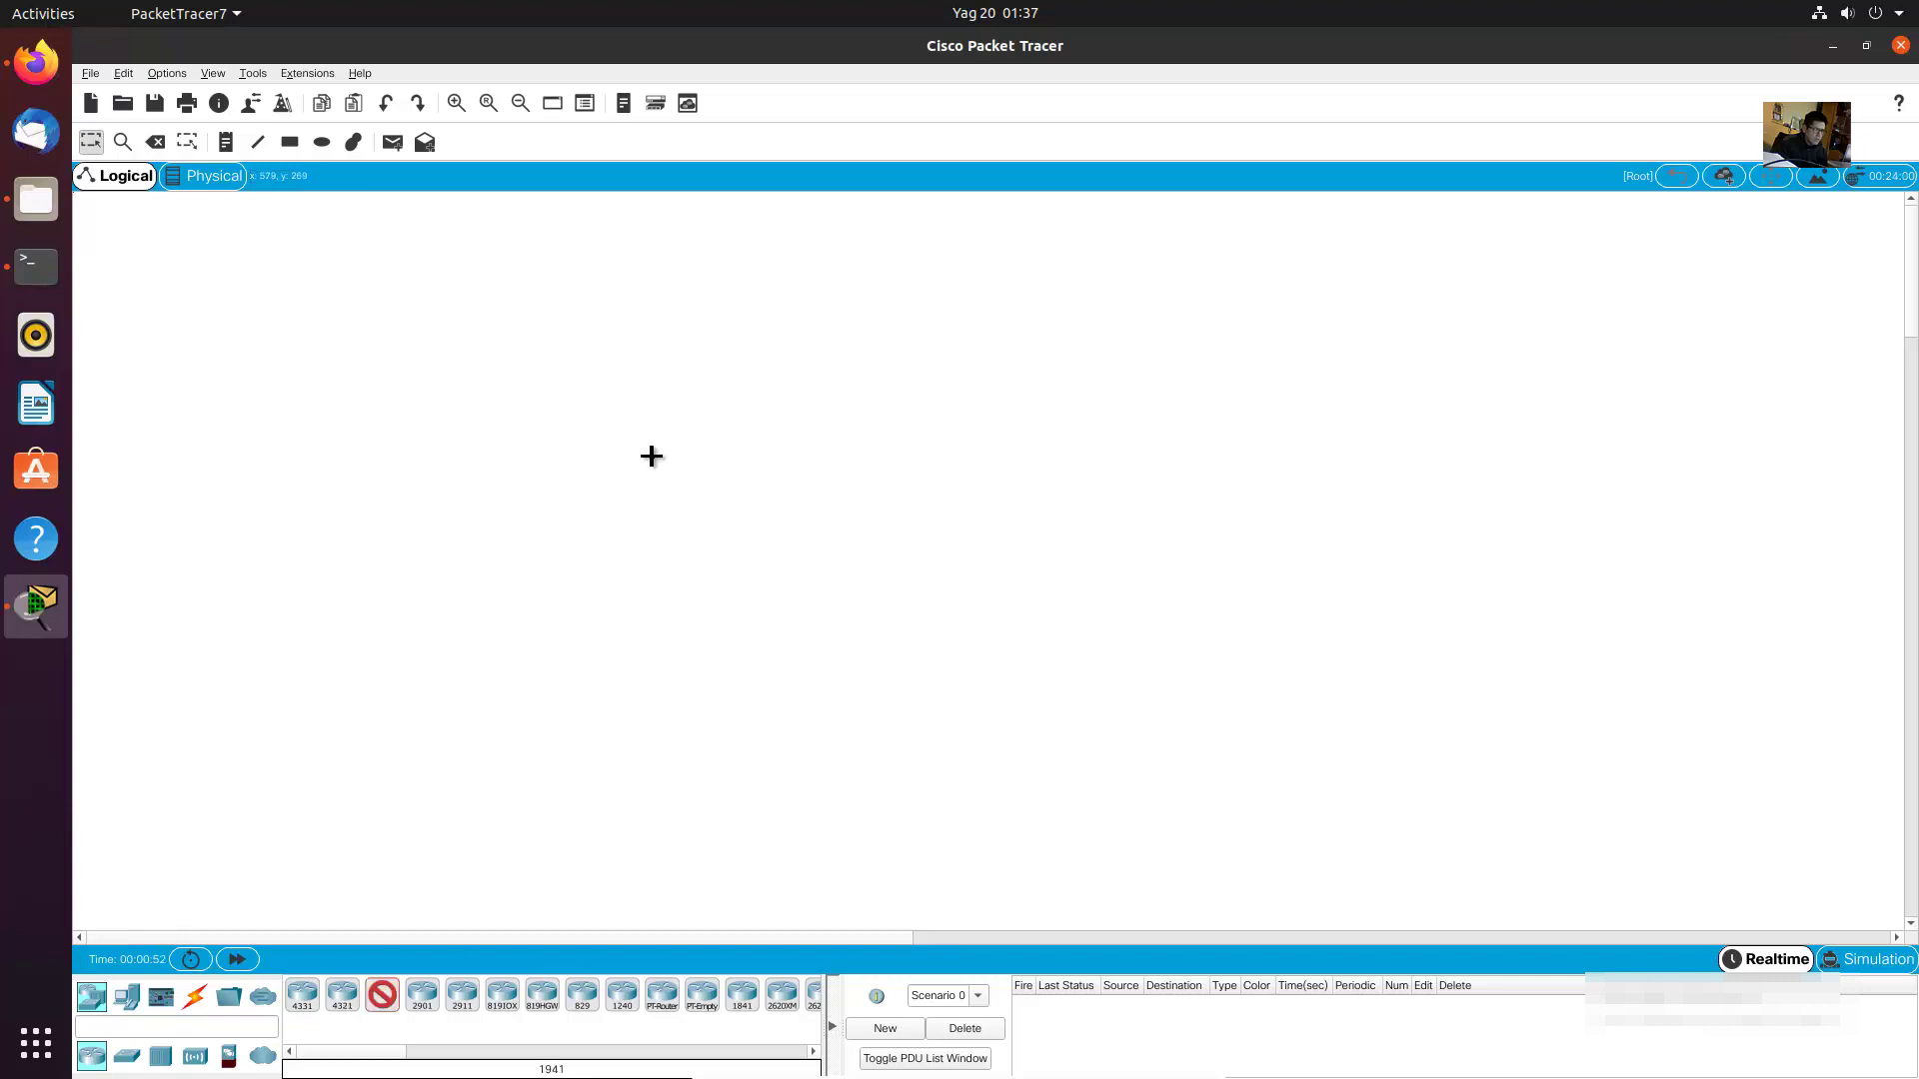
{"action": "left_click", "coordinate": [638, 523]}
{"action": "left_click", "coordinate": [305, 999]}
{"action": "left_click", "coordinate": [490, 453]}
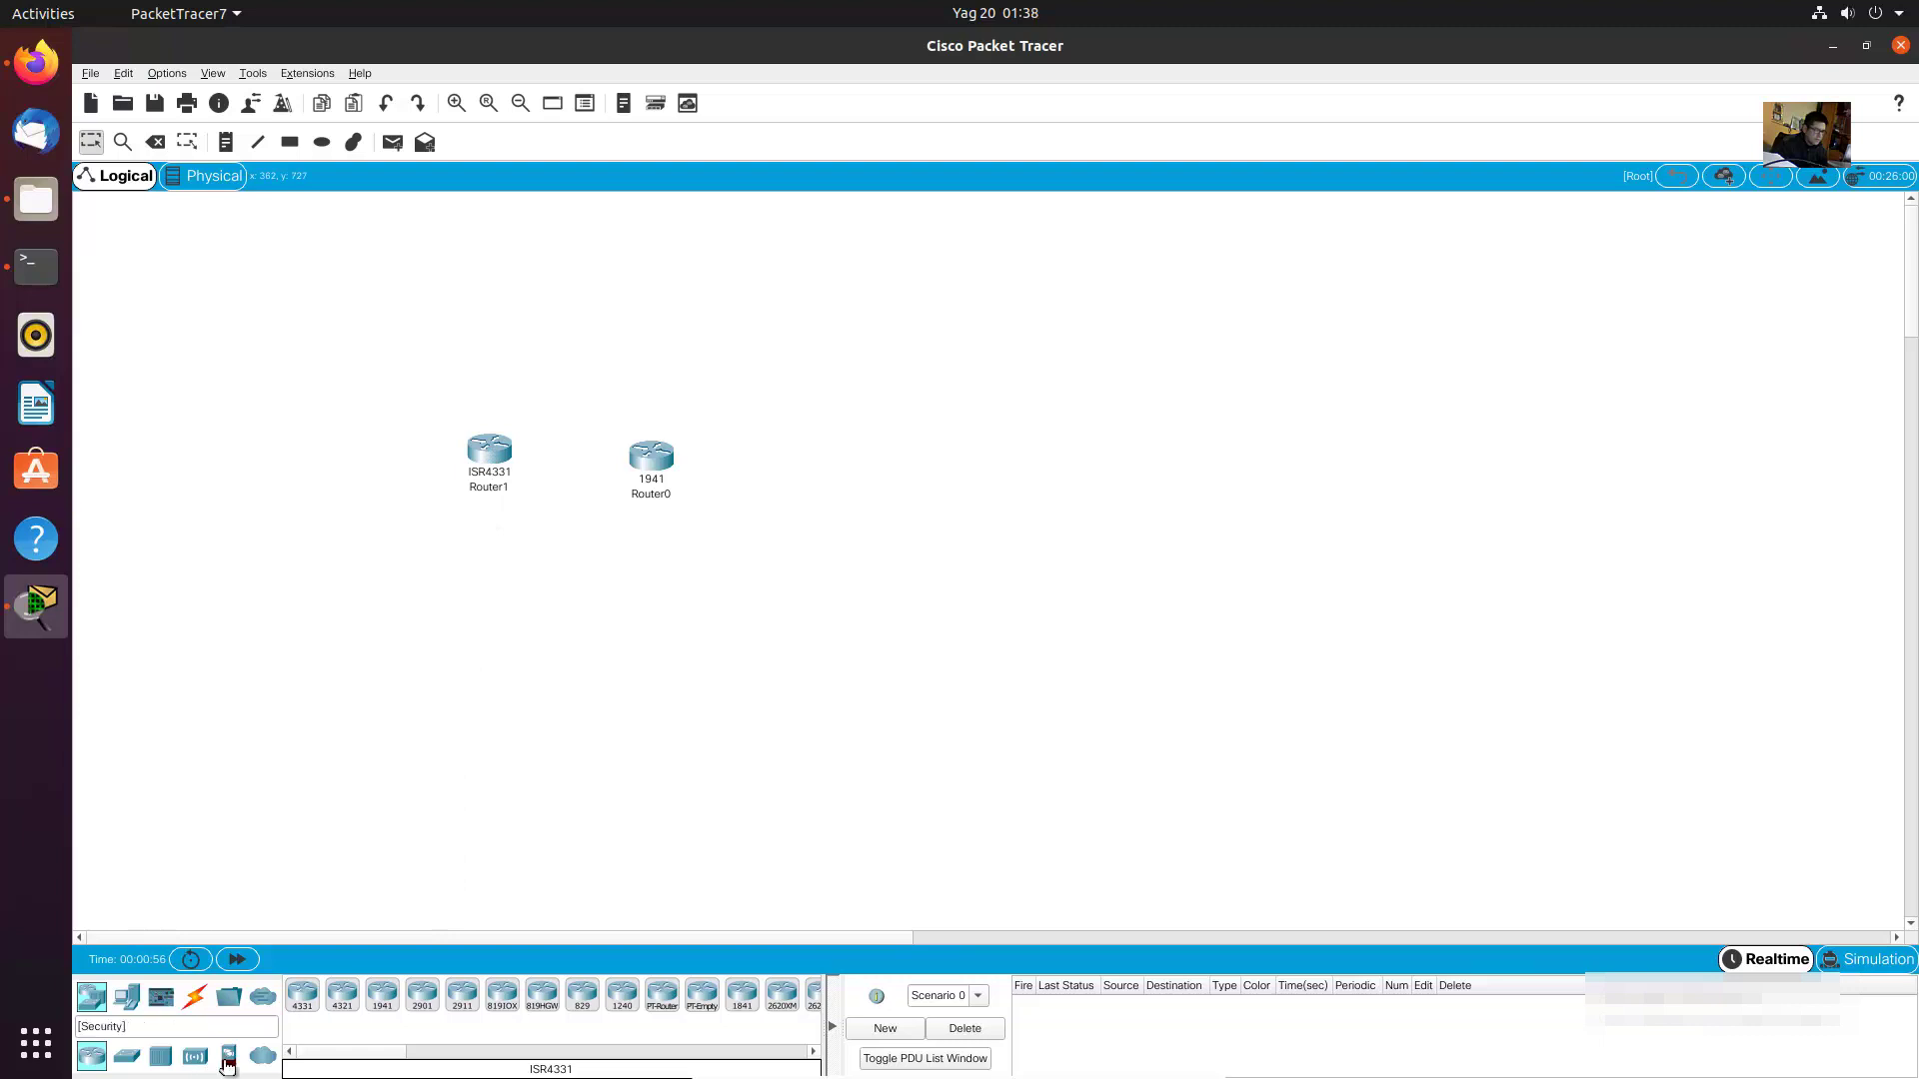
- Add a 5506-X ASA below the routers and a 2960 switch to their right
{"action": "left_click", "coordinate": [229, 1058]}
{"action": "left_click", "coordinate": [301, 996]}
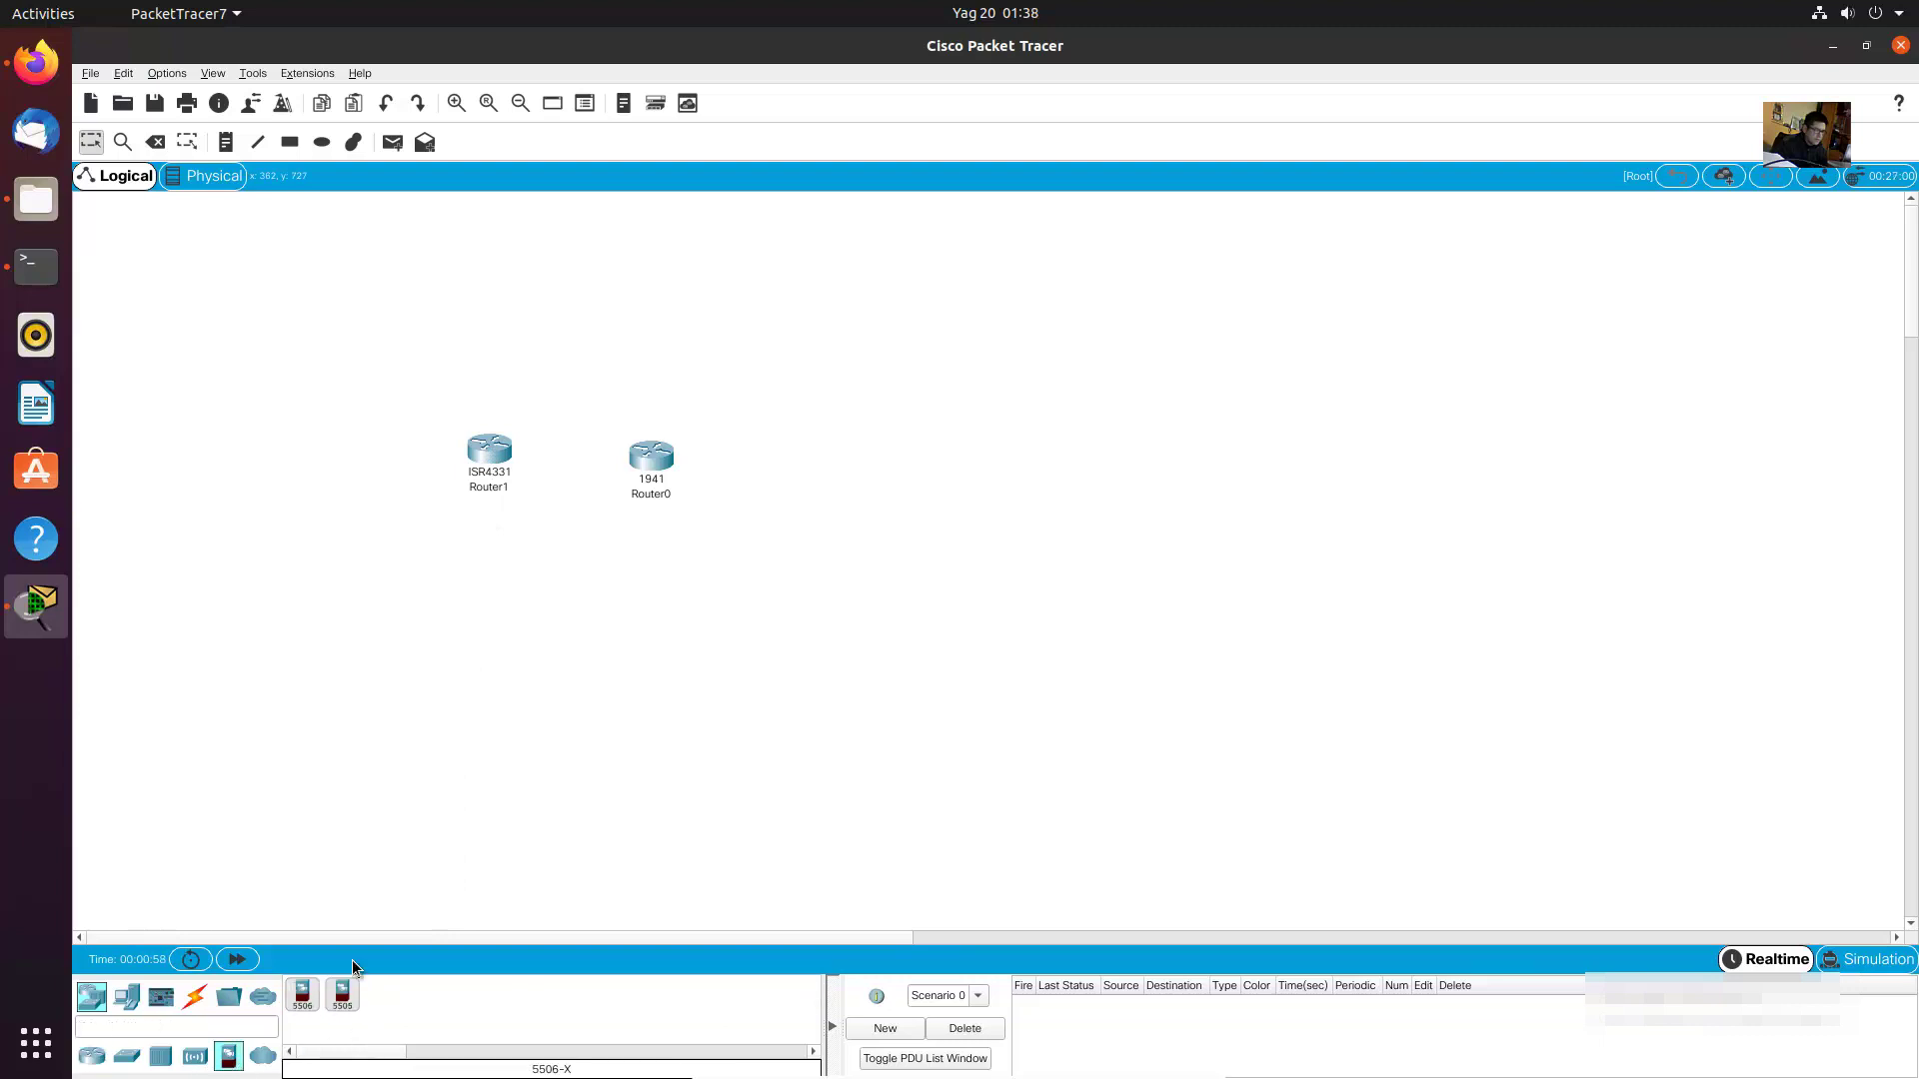
{"action": "left_click", "coordinate": [589, 699]}
{"action": "left_click", "coordinate": [142, 1058]}
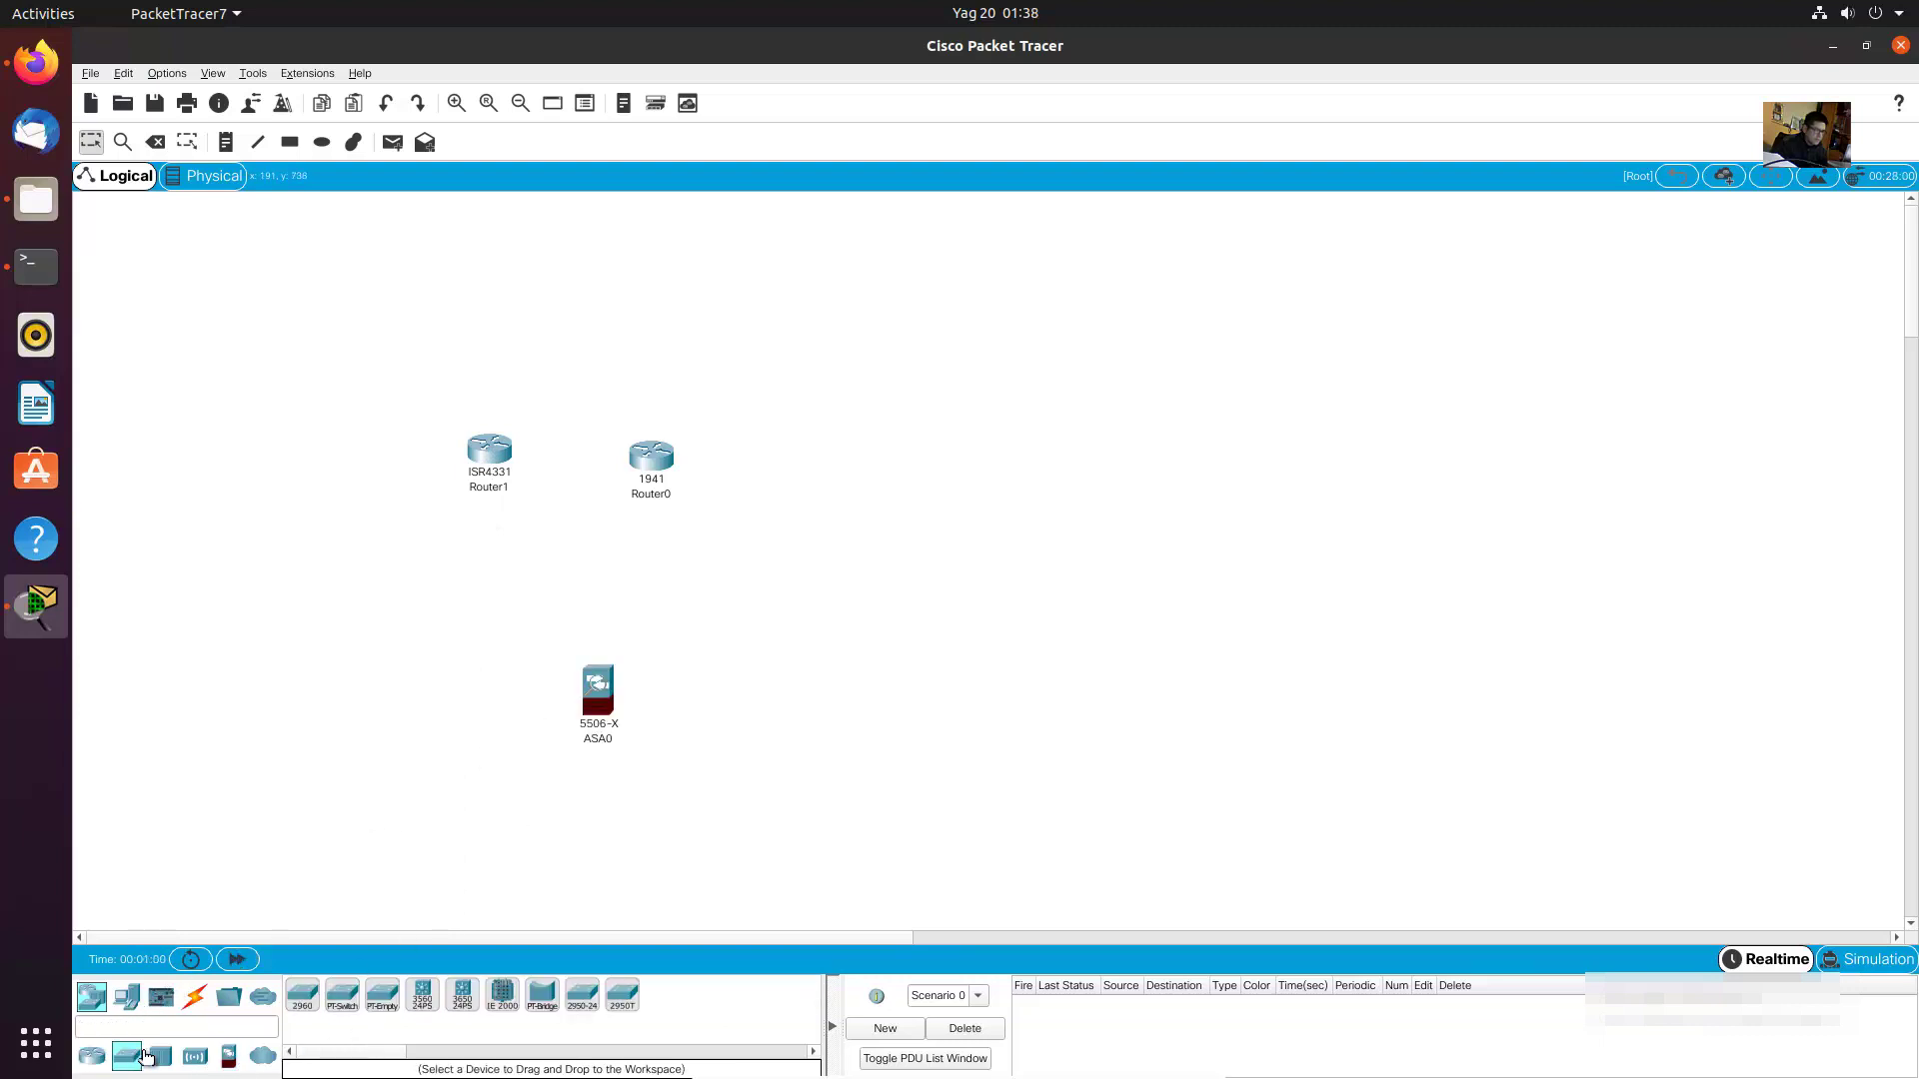
{"action": "left_click", "coordinate": [323, 997]}
{"action": "left_click", "coordinate": [1035, 523]}
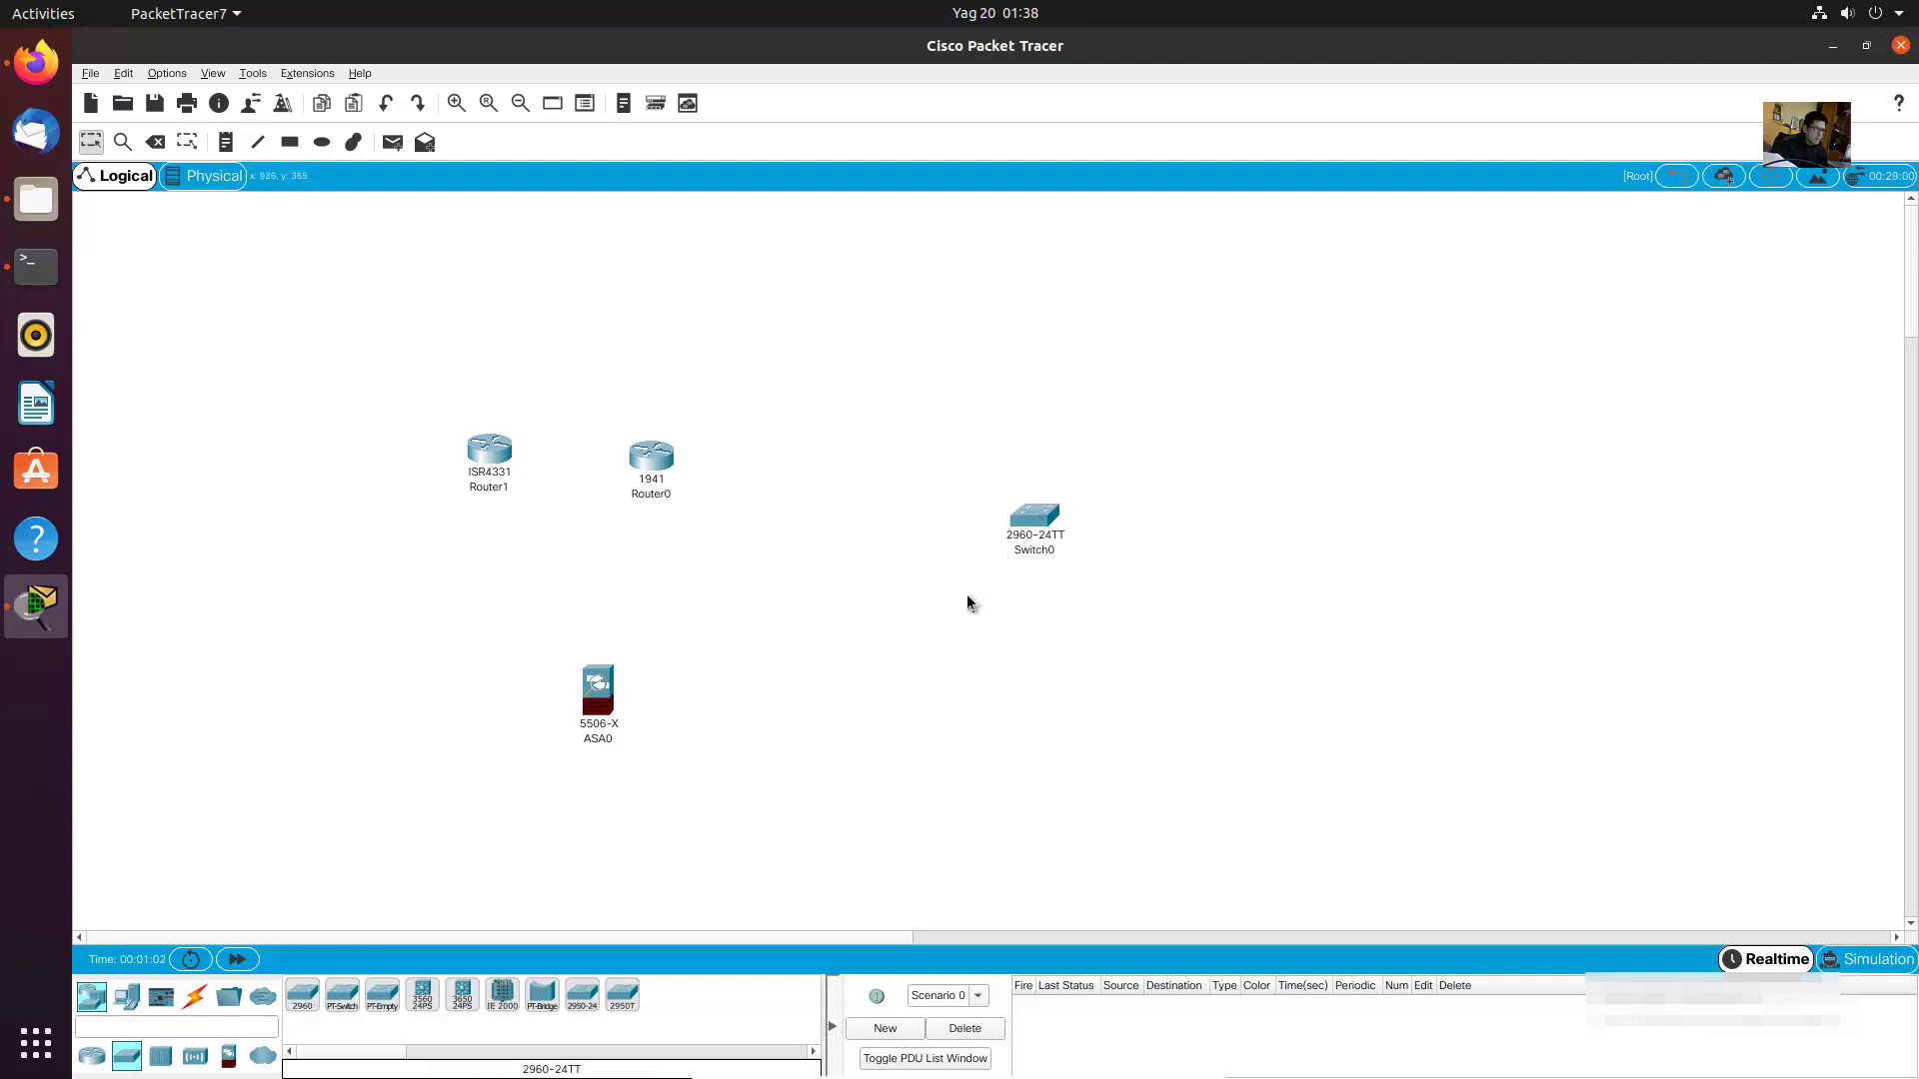